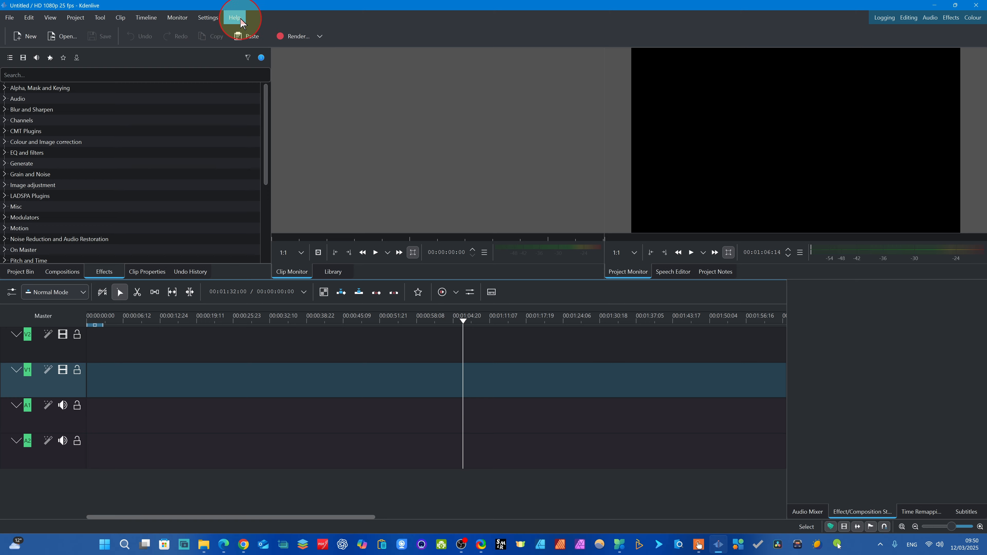
click(235, 18)
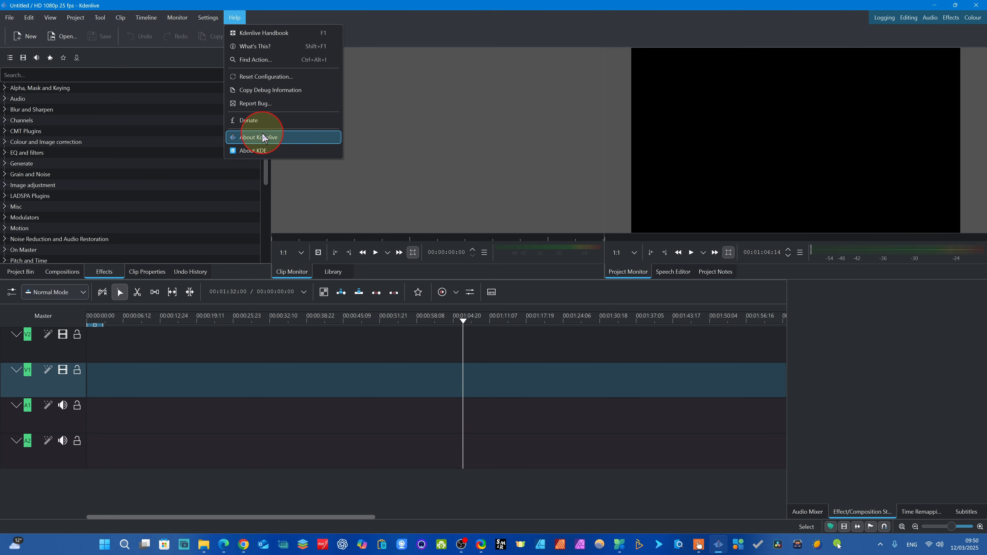
click(260, 152)
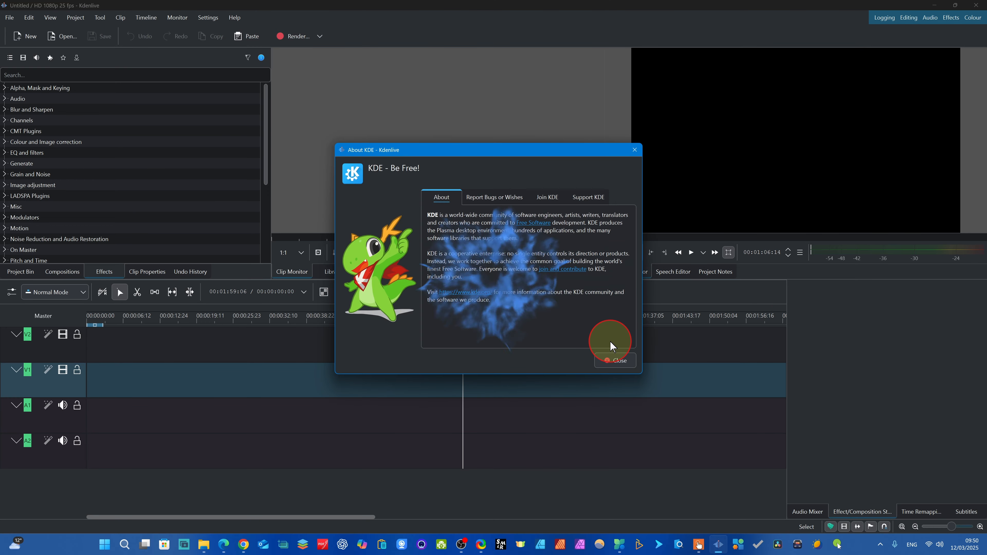
click(620, 369)
- Open the kdenlive.org website from the About Kdenlive information and maximize the browser window
click(234, 18)
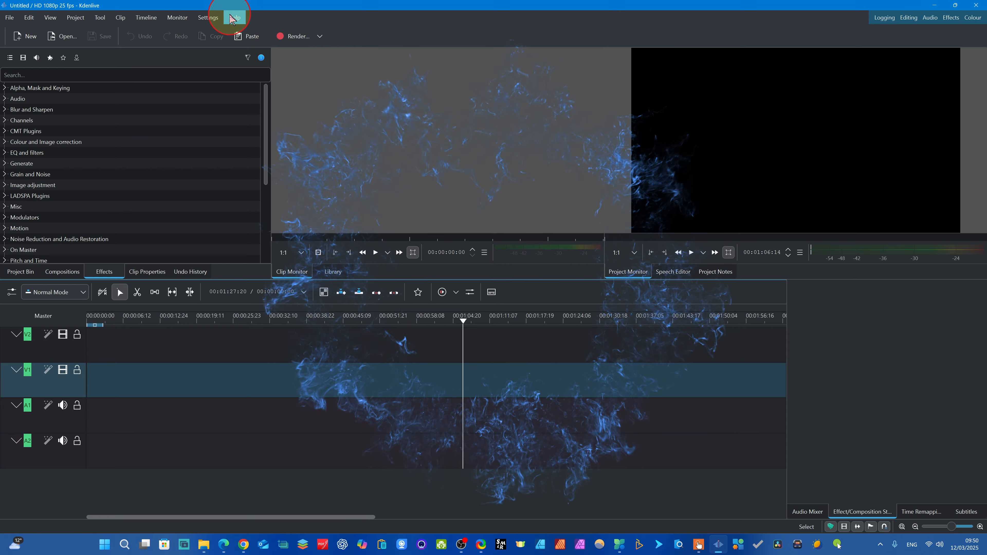
click(257, 137)
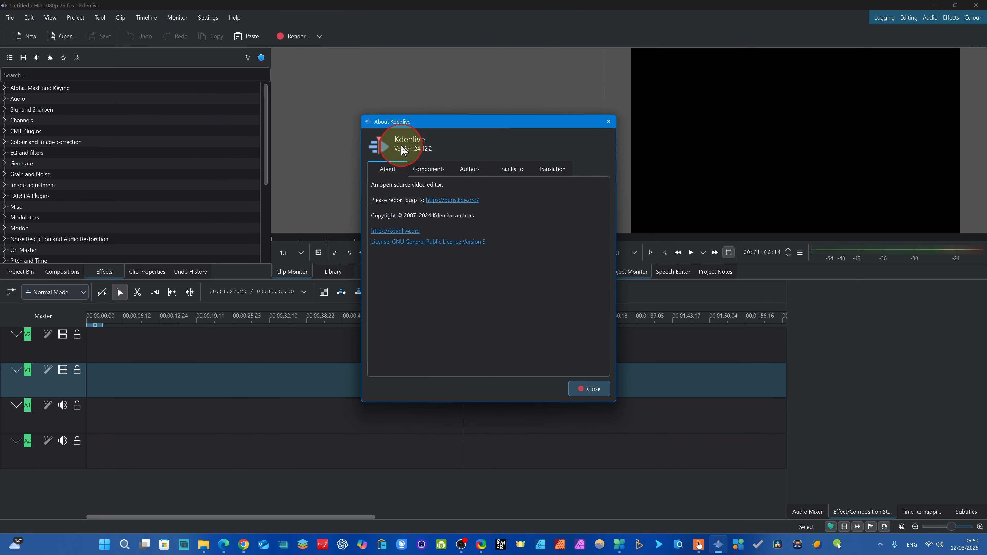
click(389, 232)
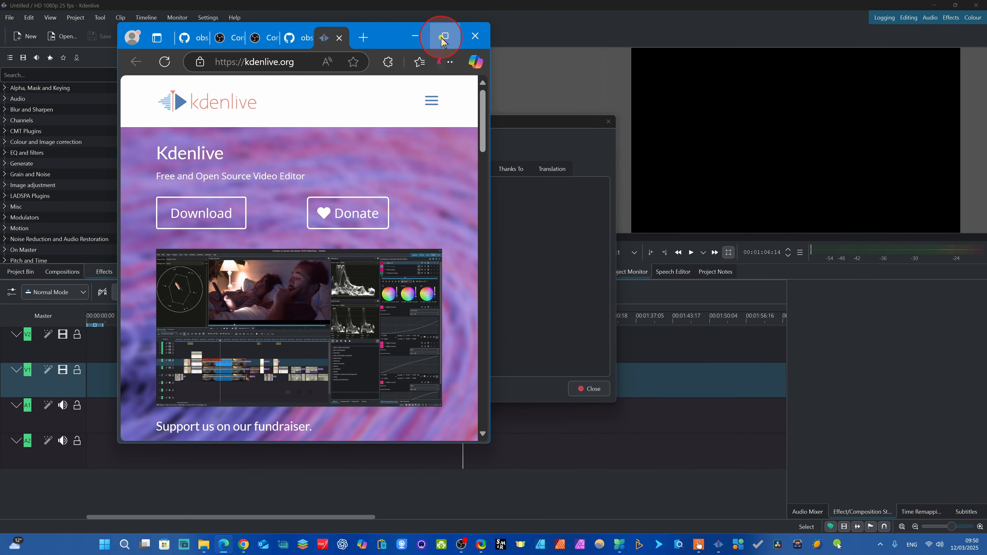
click(443, 38)
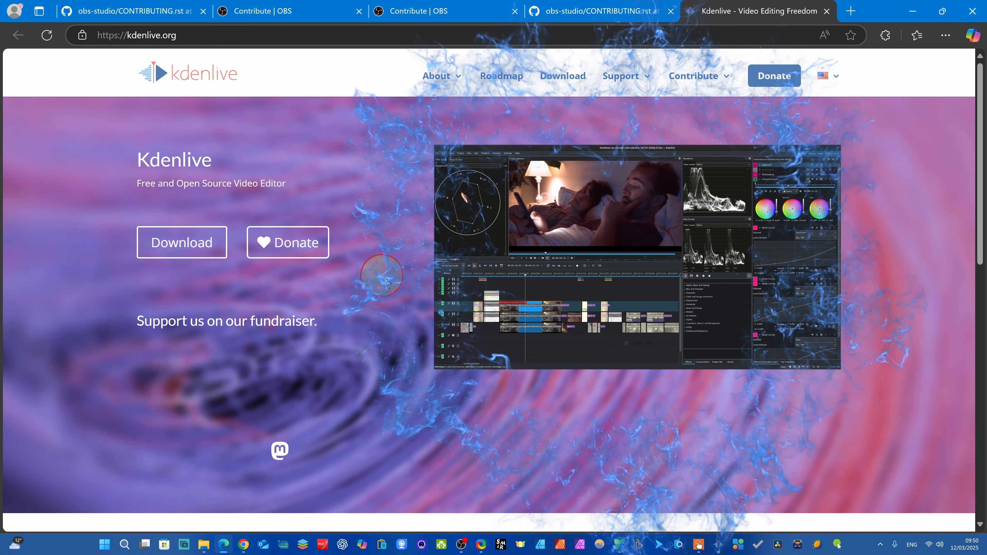
- Examine the Latest News section of the Kdenlive website for the most recent release
scroll(412, 282, down, 10)
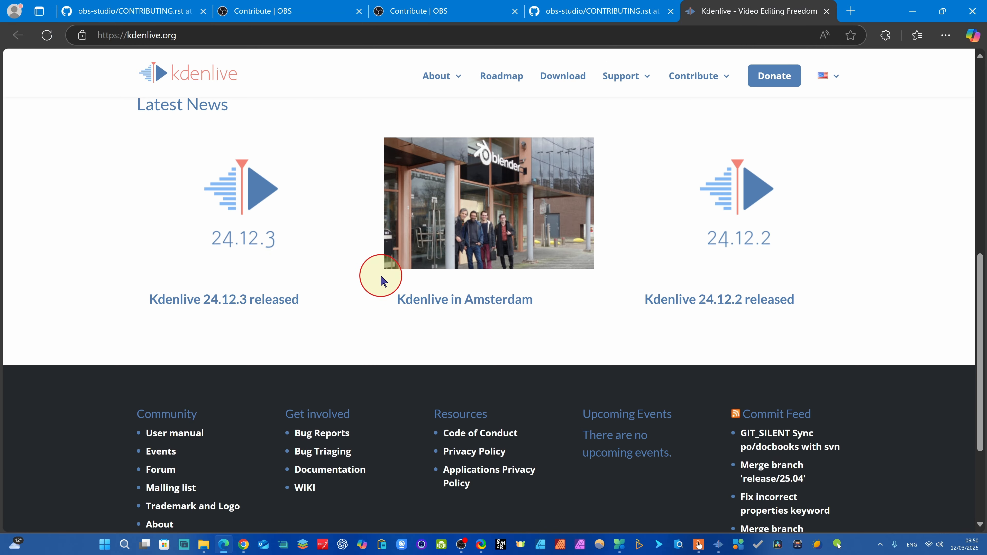
scroll(381, 278, up, 1)
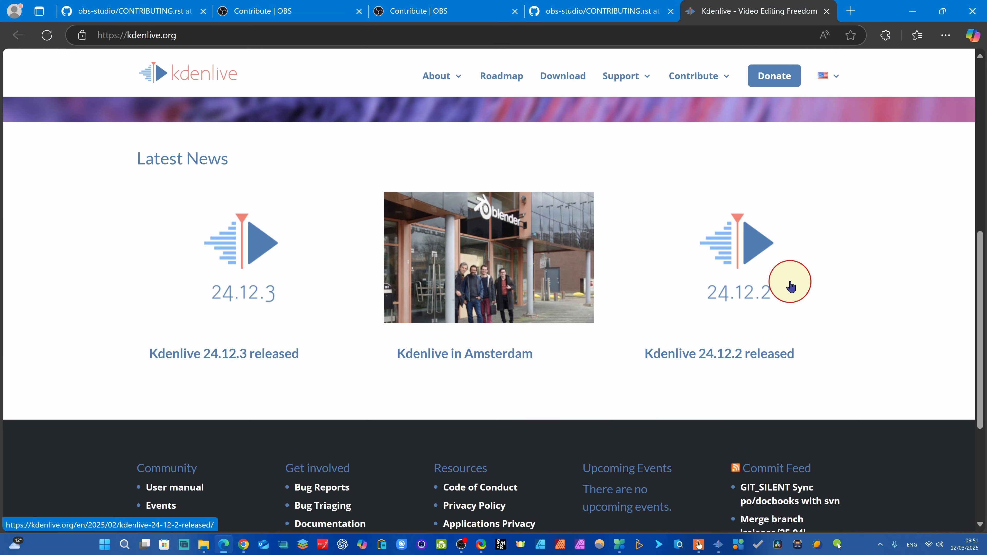
scroll(216, 309, up, 2)
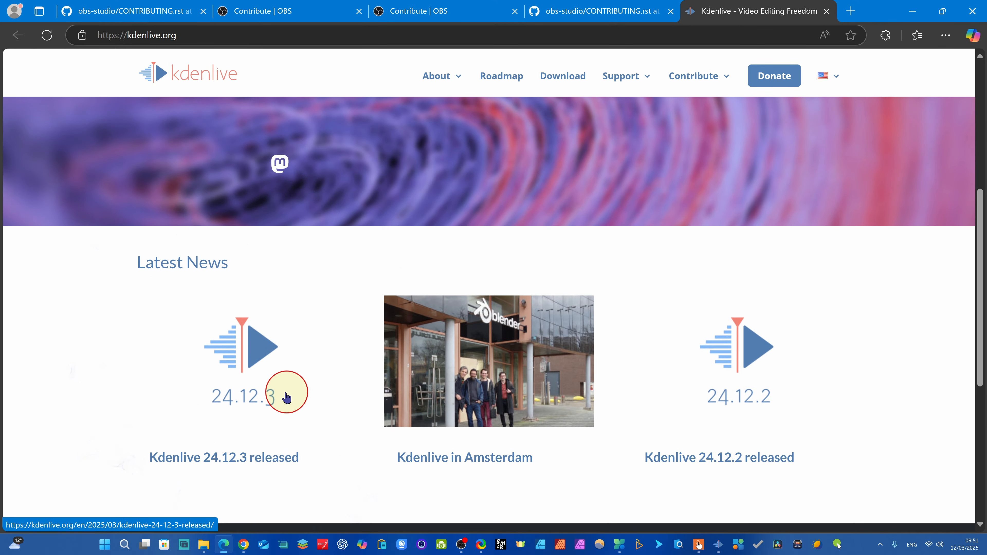
scroll(226, 376, down, 1)
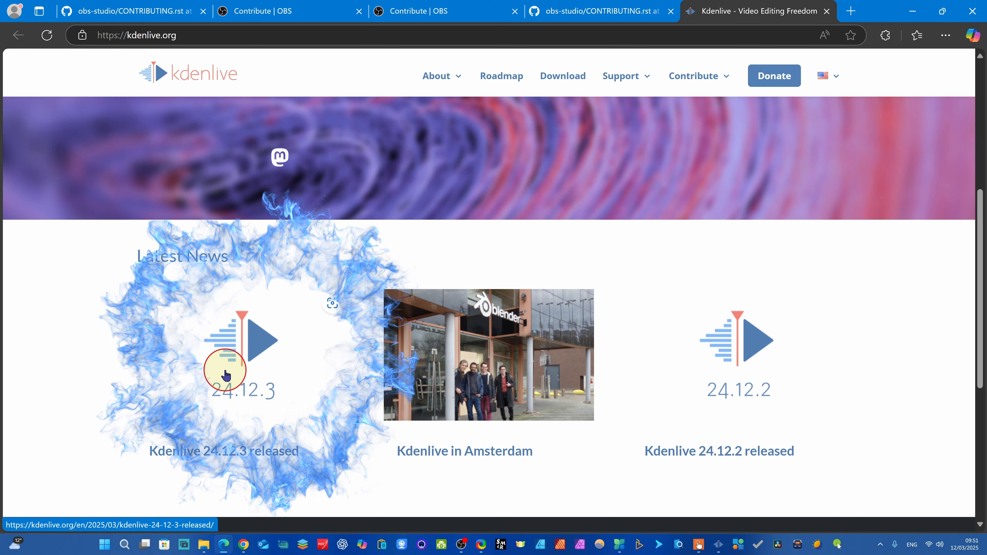
scroll(265, 392, down, 1)
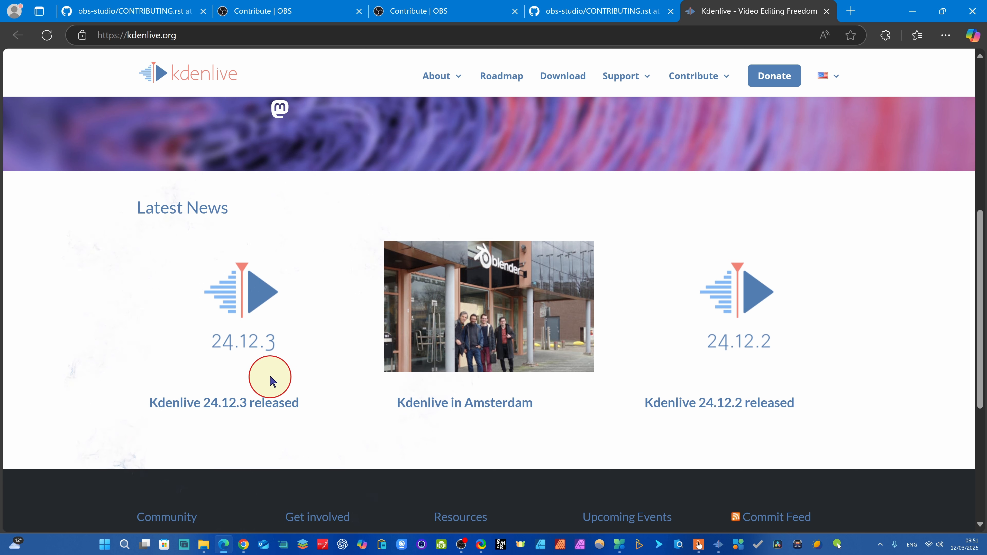
scroll(225, 335, up, 1)
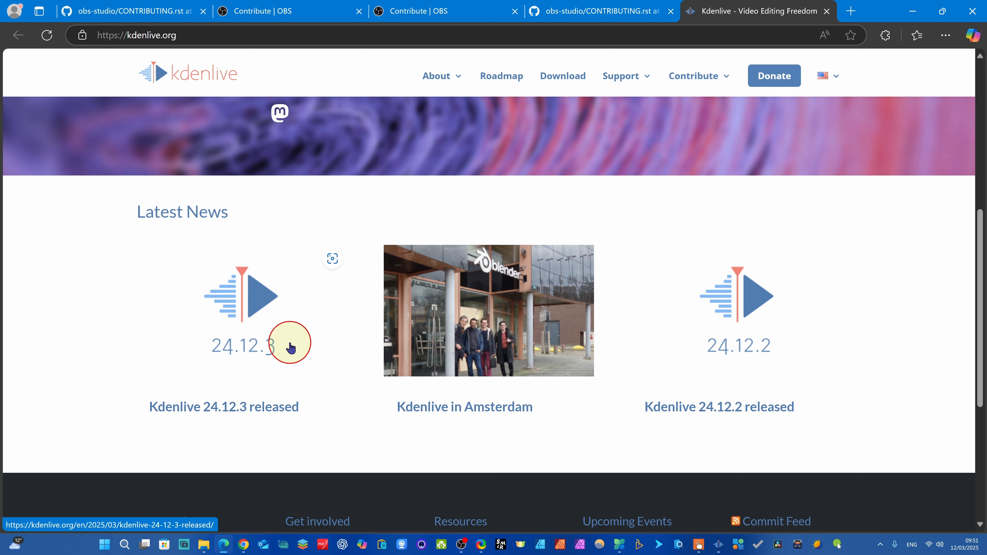
scroll(253, 342, down, 1)
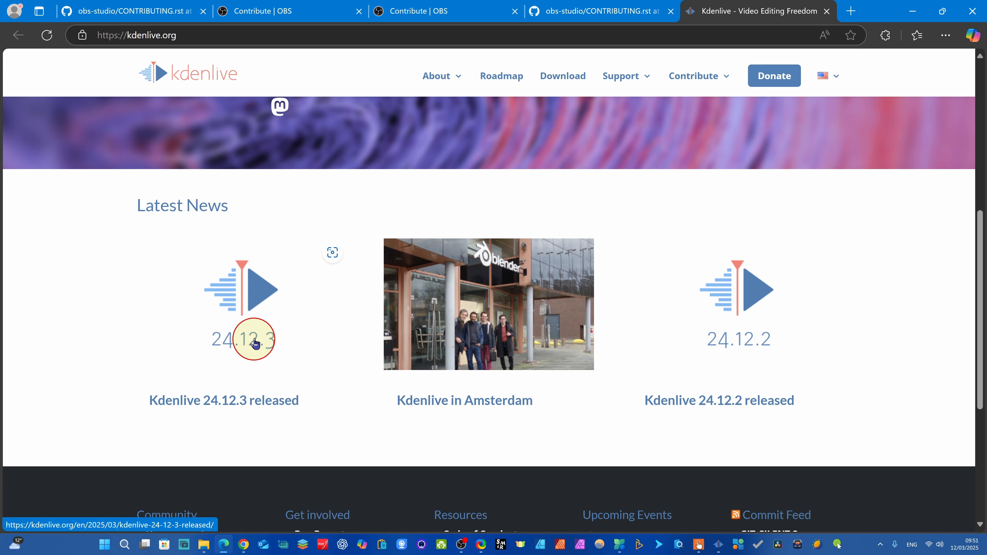
scroll(249, 354, up, 1)
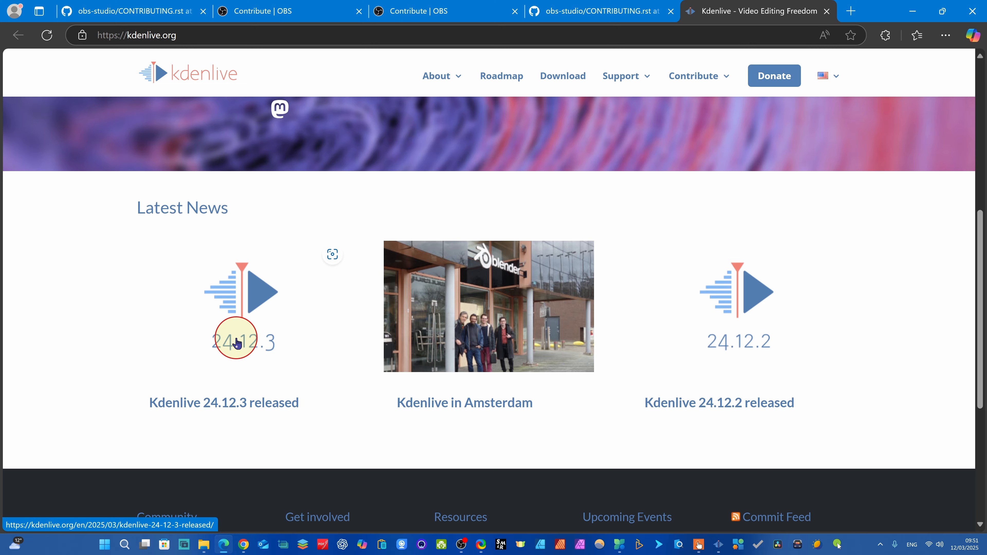
scroll(246, 380, down, 2)
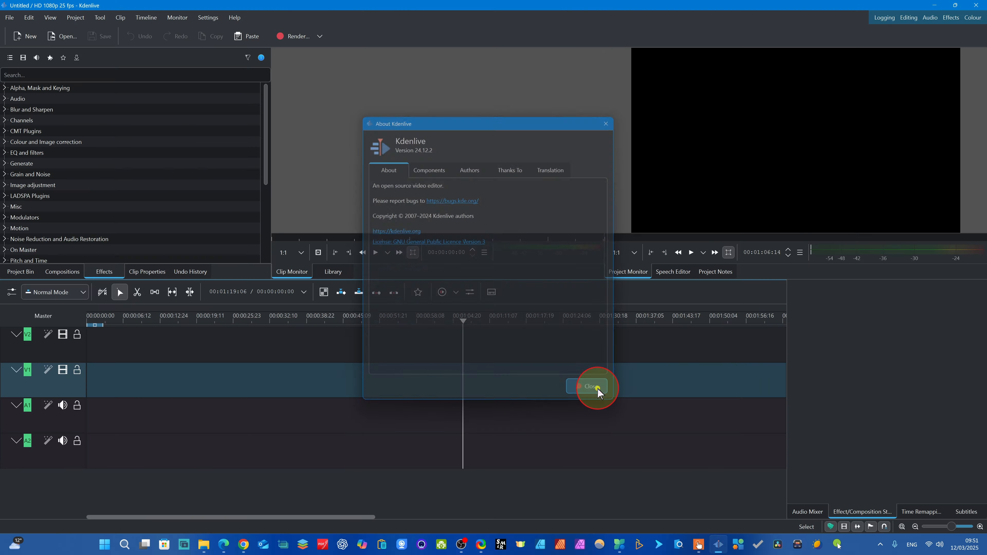
click(28, 229)
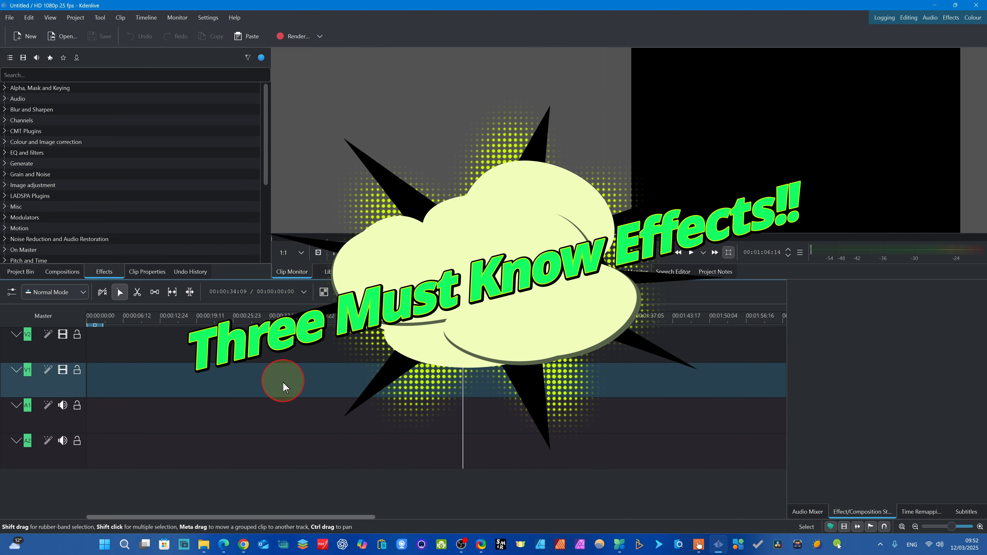
click(530, 384)
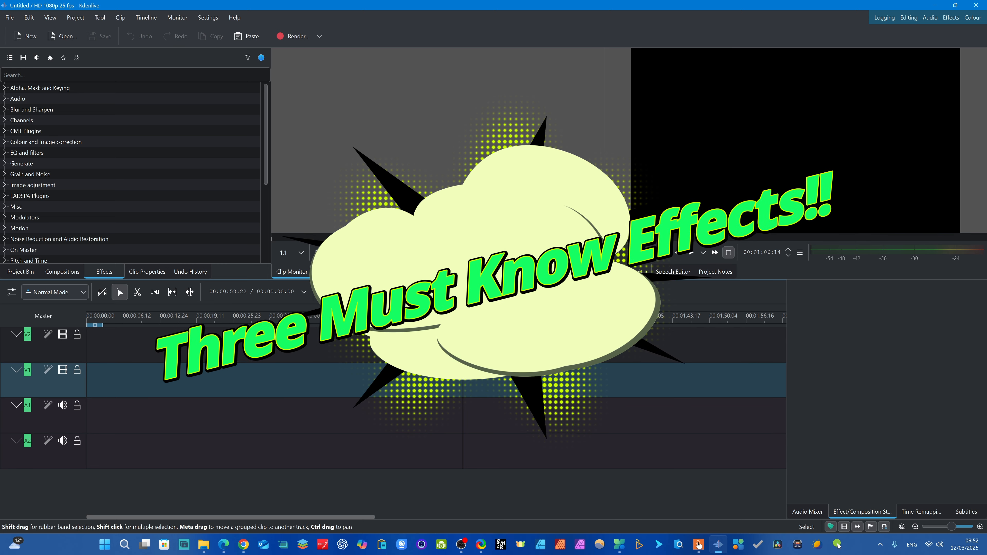
click(397, 379)
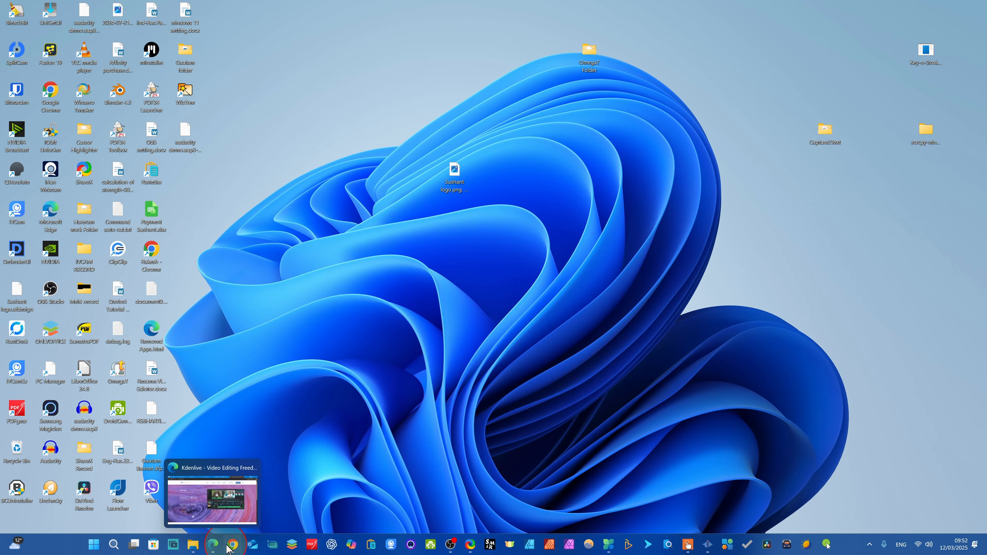
- Switch to the browser with the Kdenlive download page and show the downloaded kdenlive-24.12.3.exe in its folder
click(220, 480)
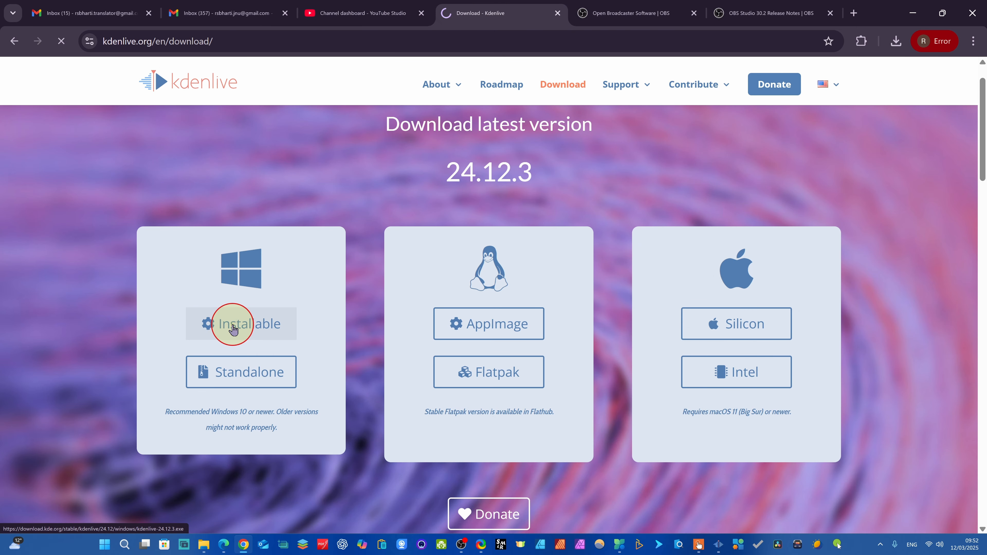
click(896, 41)
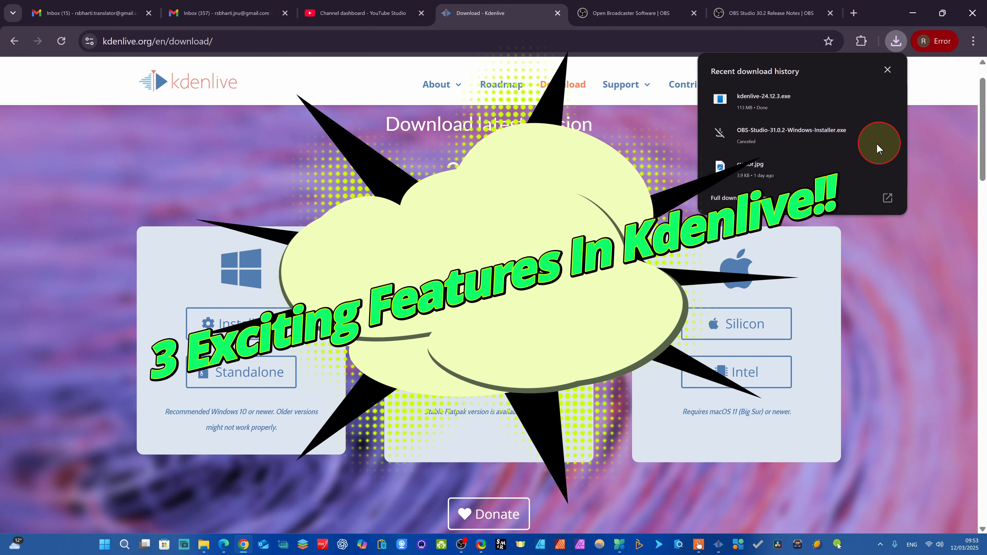
click(862, 99)
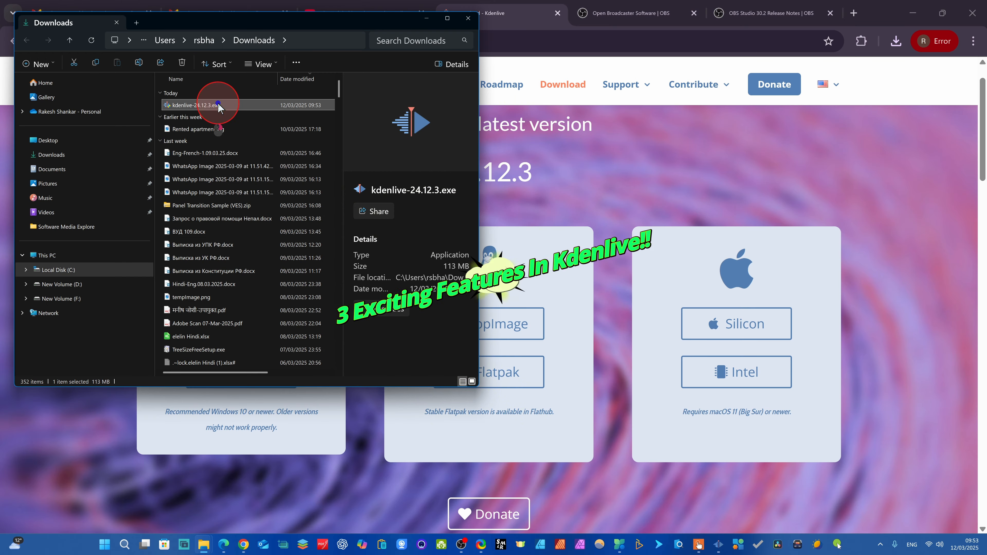
- Run the kdenlive-24.12.3.exe installer and allow it to make changes to the device
right_click(220, 104)
click(297, 128)
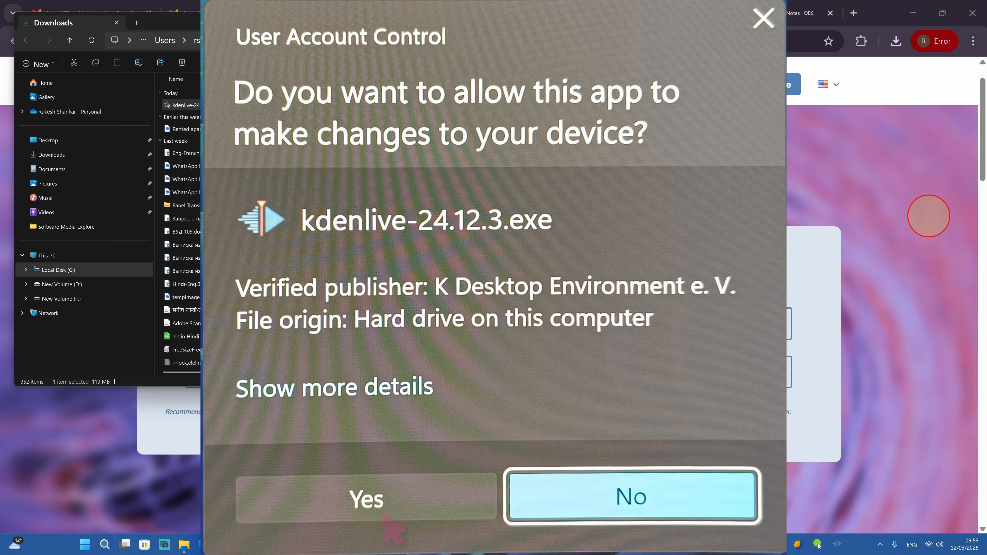
click(382, 512)
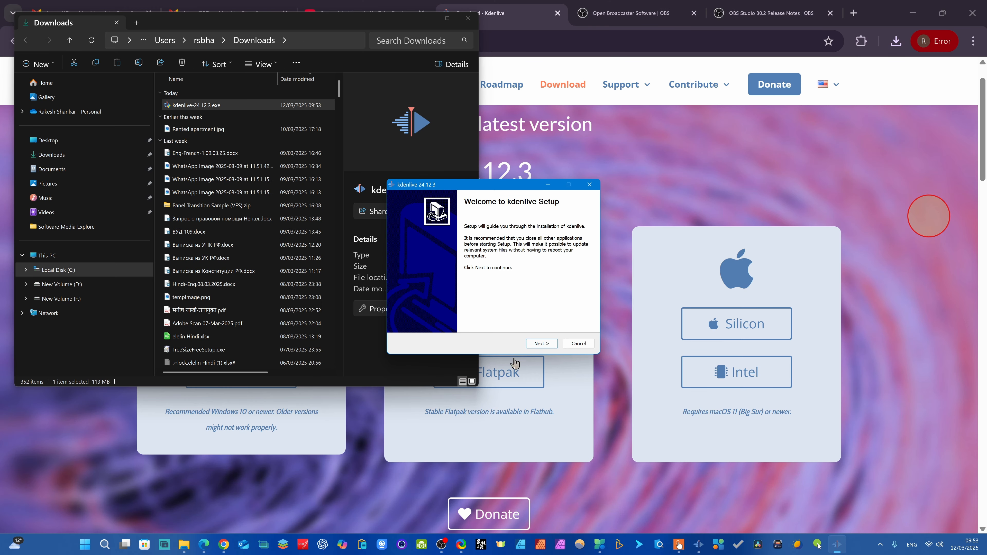
- Install Kdenlive for anyone using this computer in C:\Program Files\kdenlive and finish the setup
click(541, 344)
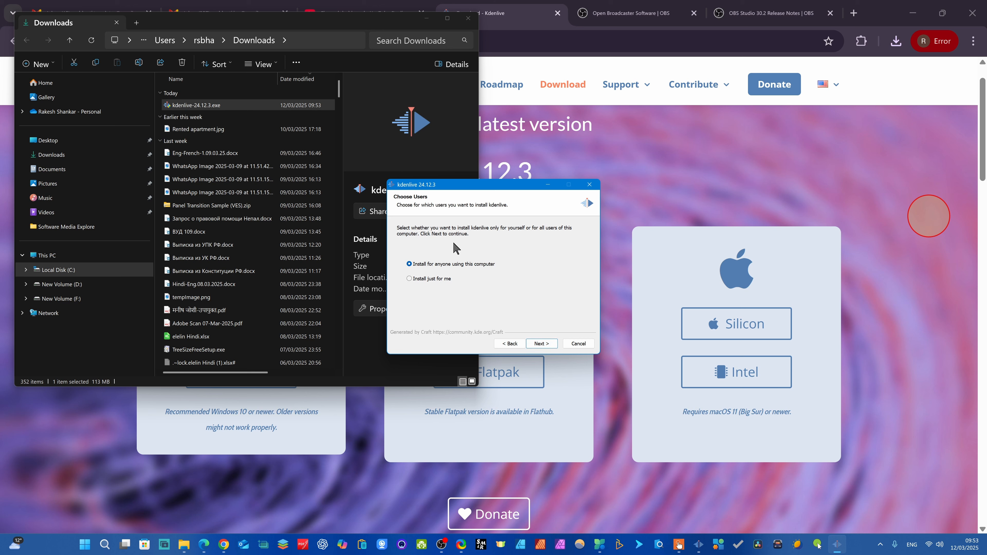
click(542, 344)
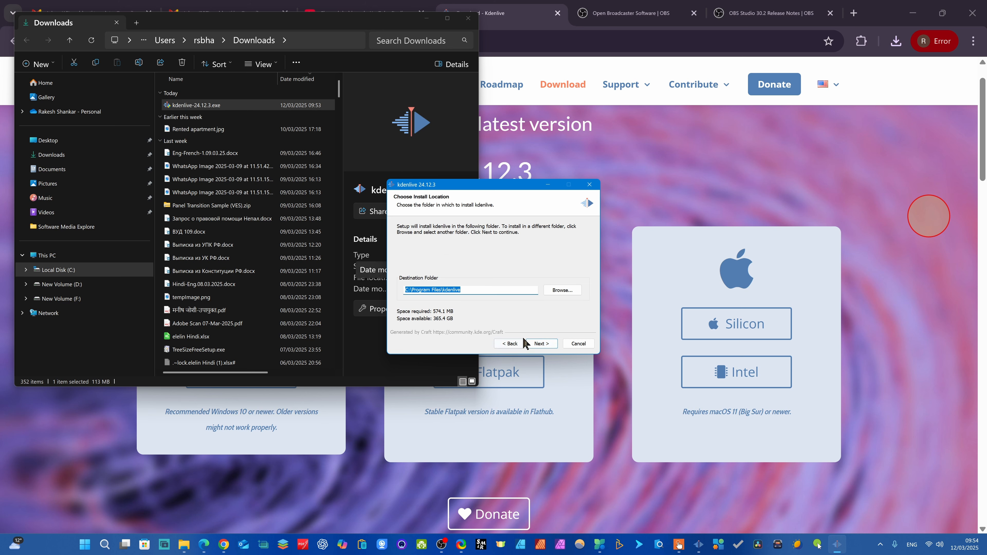
click(542, 345)
click(540, 343)
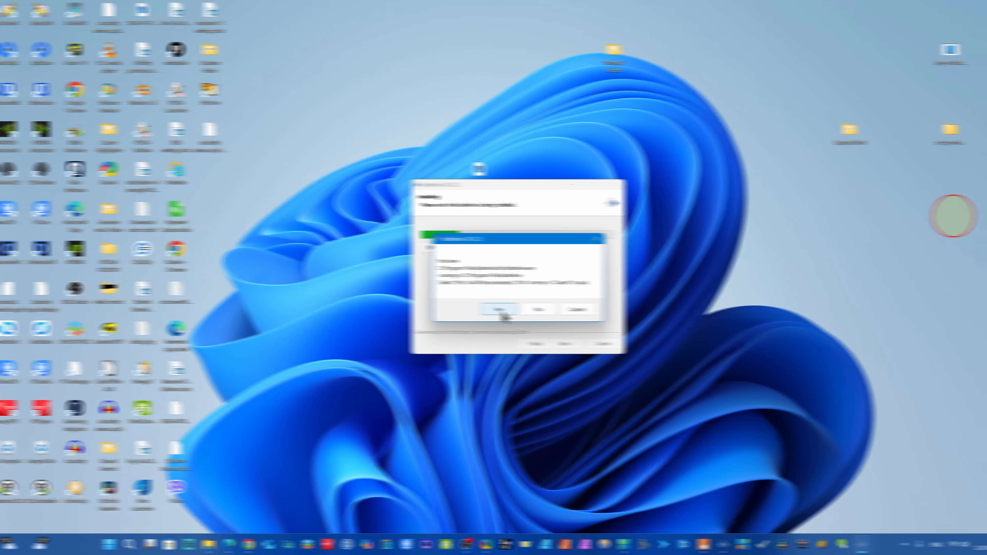
click(474, 310)
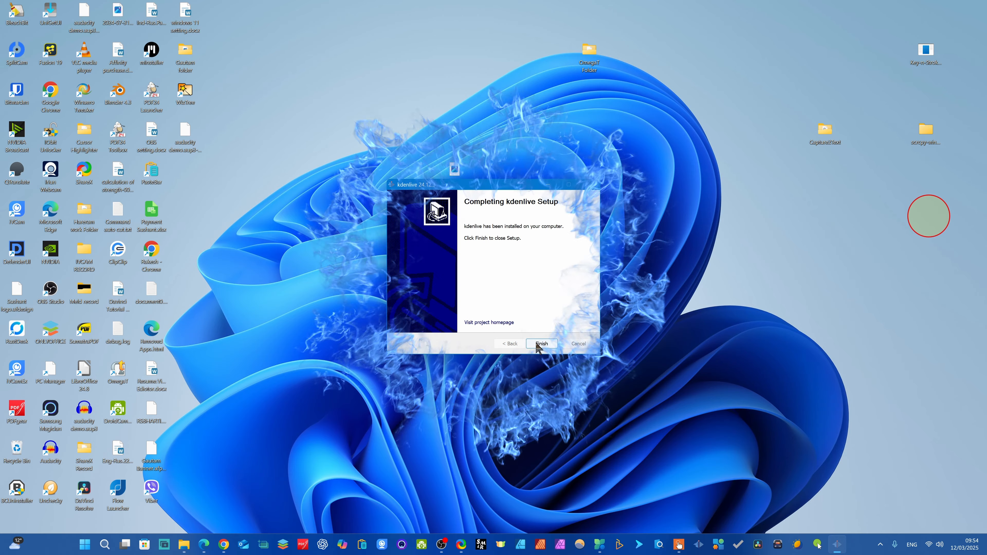
click(542, 344)
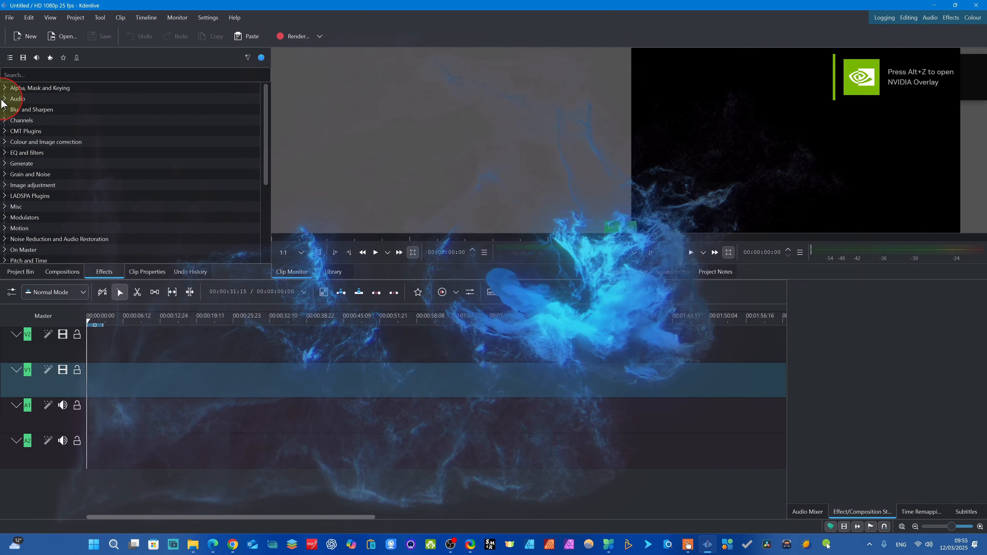
- Import the video 5 best free video editors.mp4 from the OBS Recordings folder into the project bin
click(27, 273)
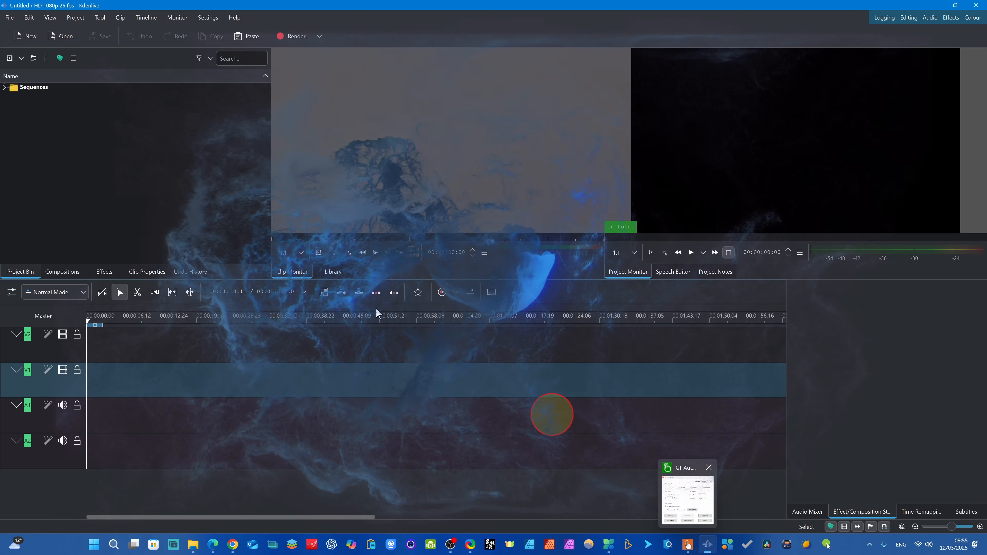
click(136, 148)
double_click(136, 148)
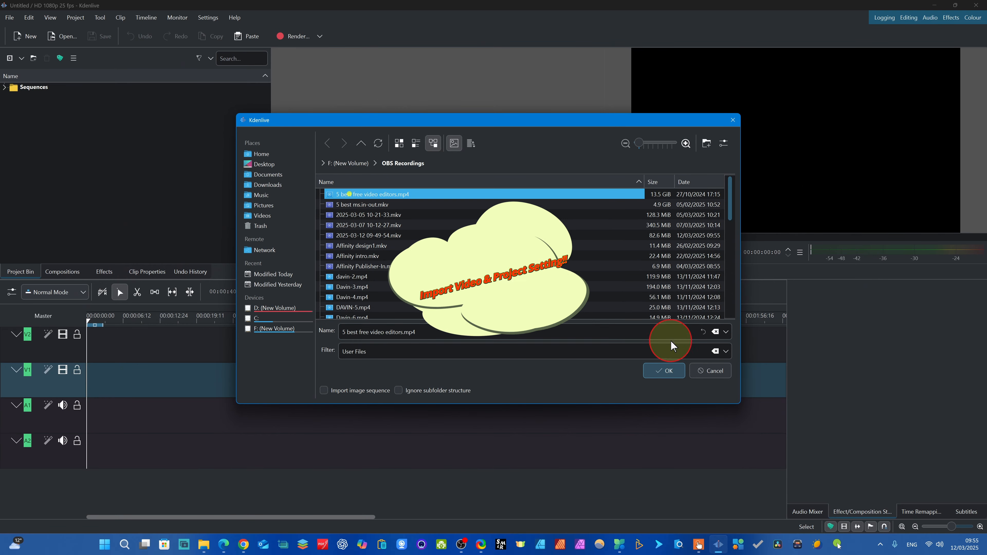
click(663, 371)
- Select the imported clip and switch the project to its 4K UHD 2160p 30 fps profile
click(24, 110)
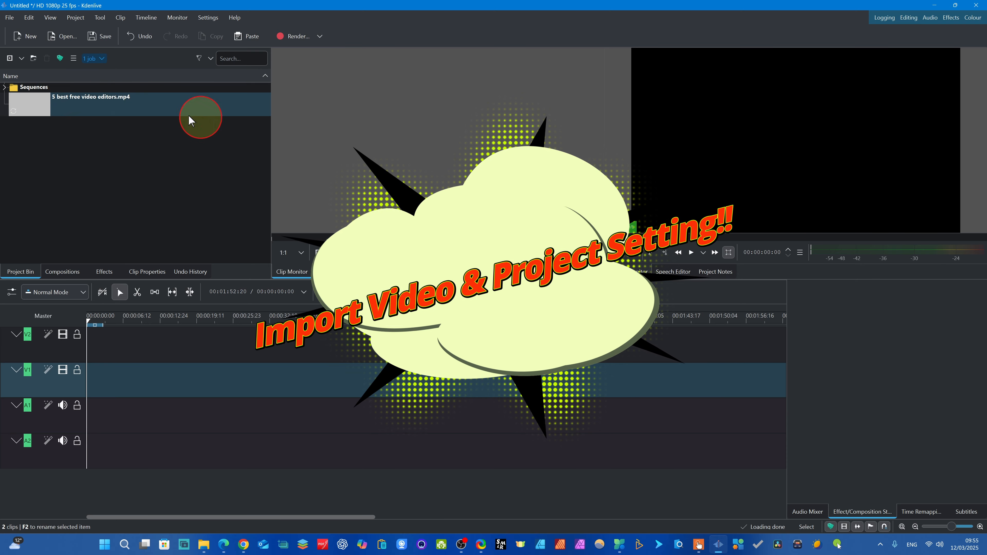
click(46, 102)
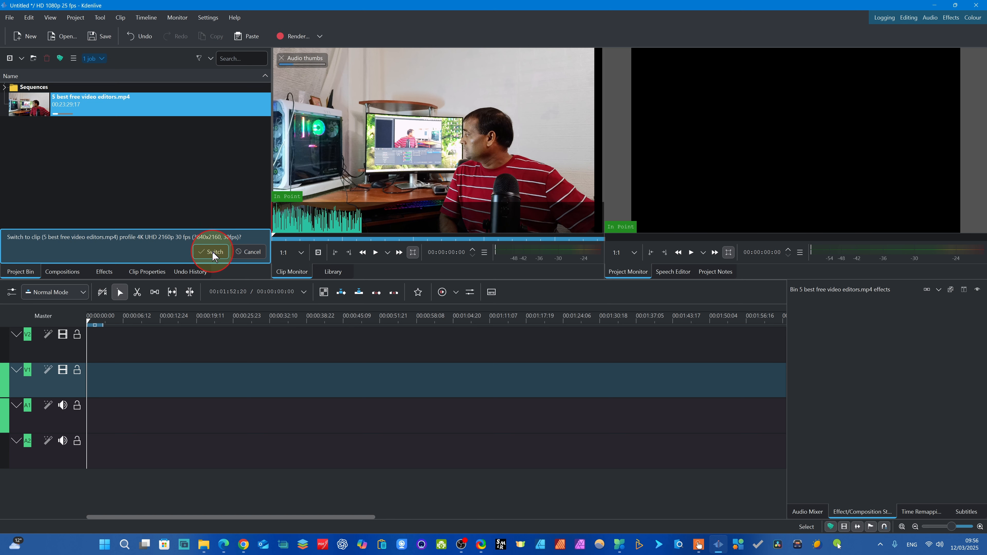
click(212, 252)
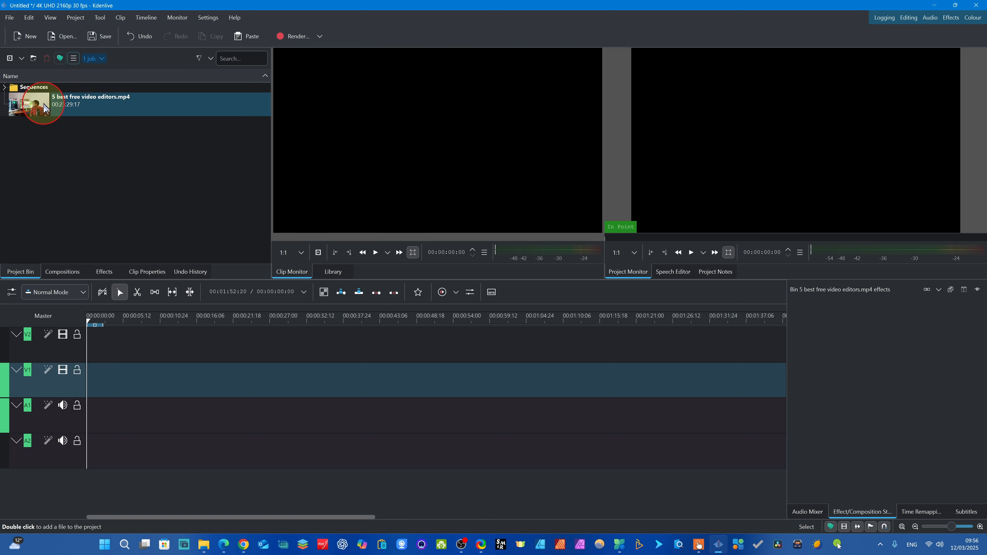
- Place 5 best free video editors.mp4 at the start of the timeline on tracks V1 and A1
click(112, 111)
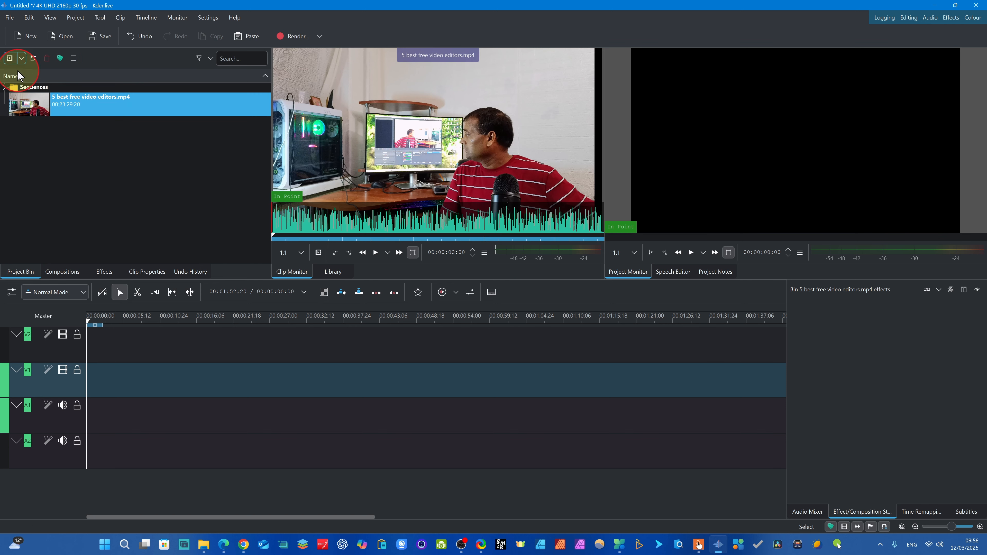
drag(72, 108, 243, 393)
drag(415, 388, 388, 412)
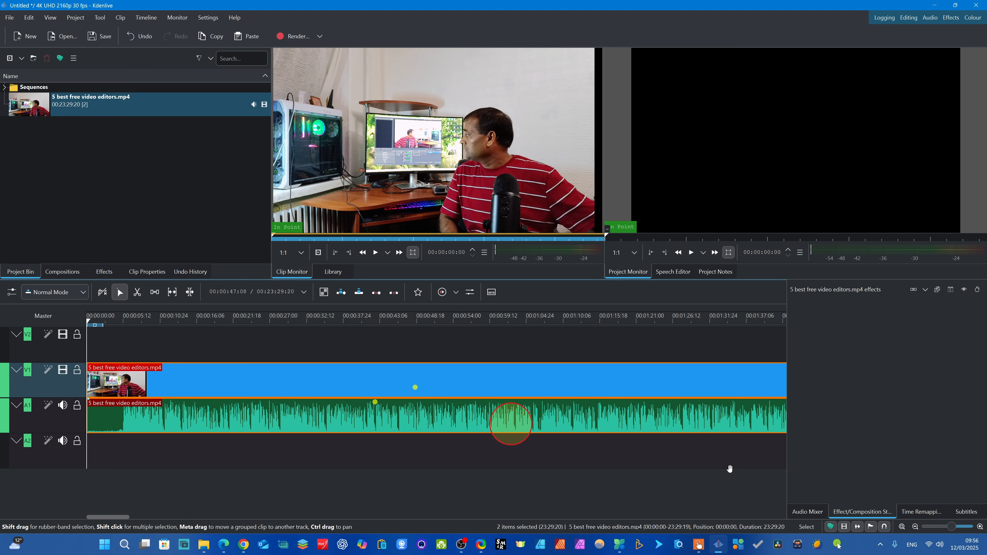
- Split the clip on V1 and A1 at about 00:00:05:08, just before the speech starts in the audio waveform
click(915, 527)
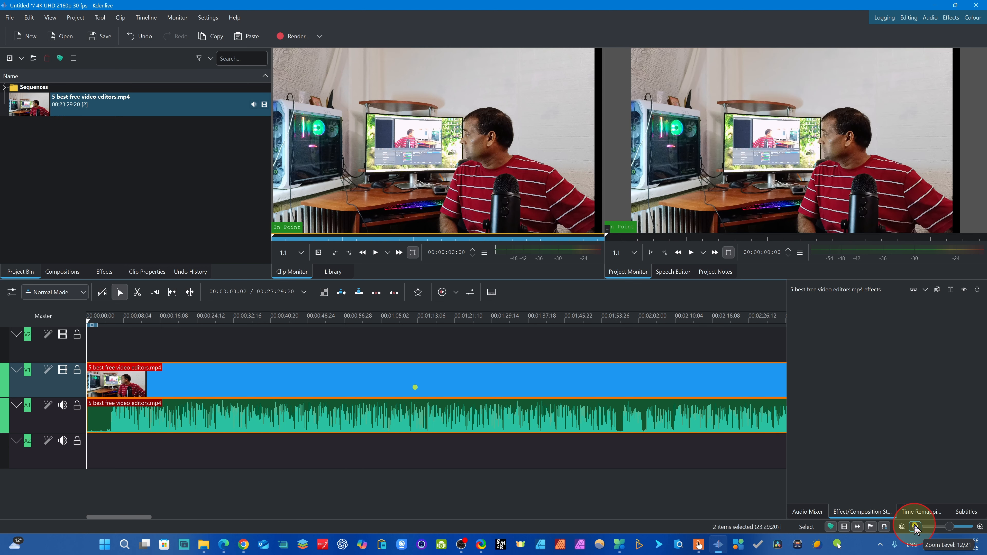
click(916, 527)
click(915, 528)
click(915, 527)
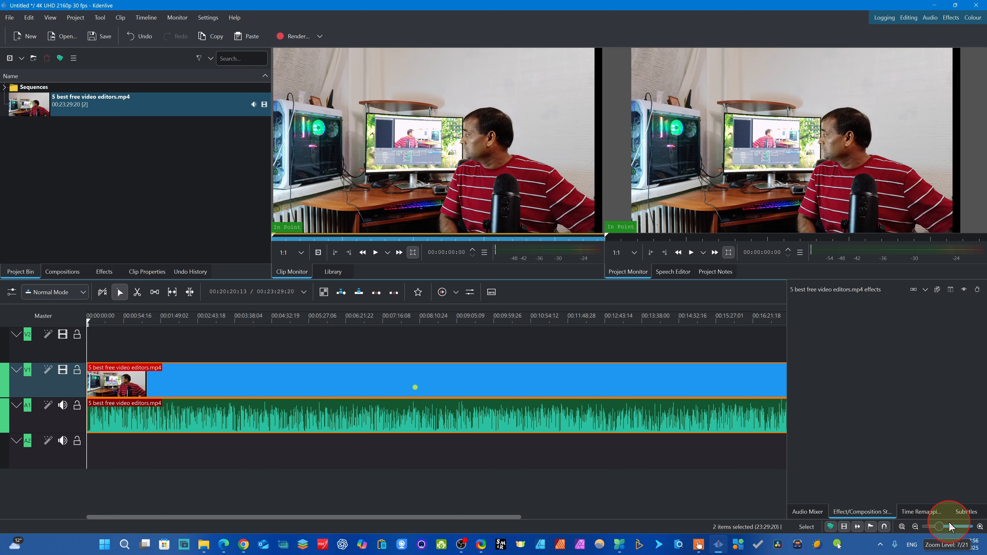
click(980, 527)
click(980, 528)
click(980, 528)
click(980, 527)
click(980, 527)
click(980, 527)
click(980, 528)
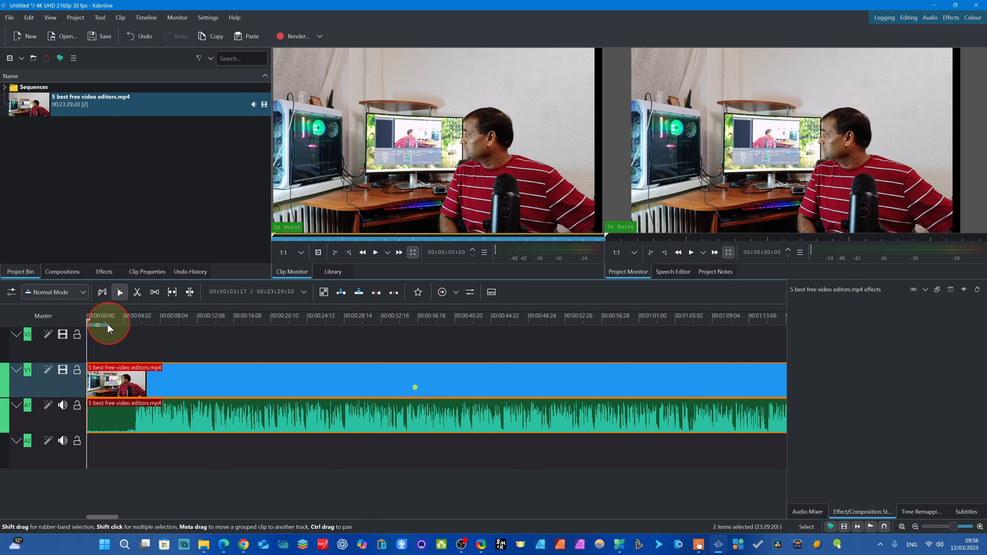
click(90, 321)
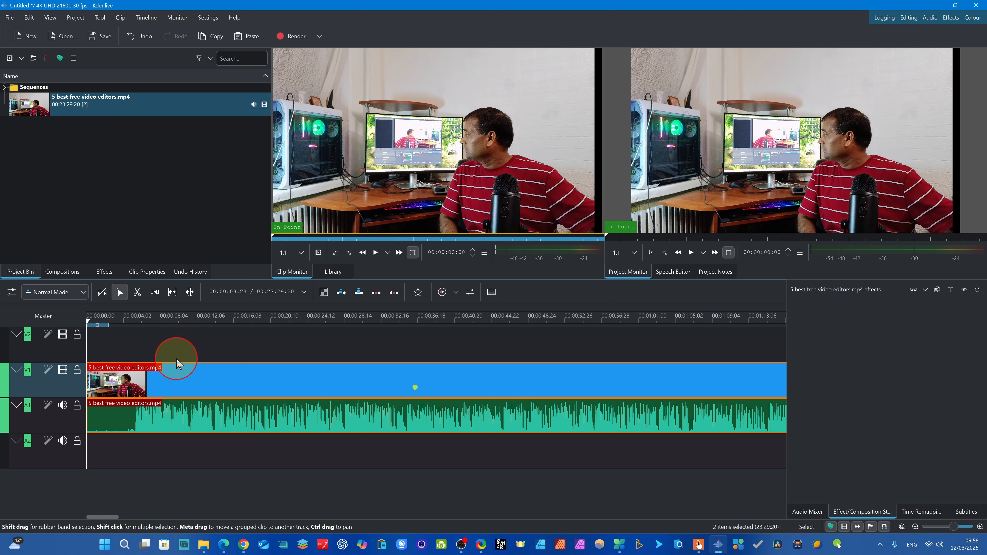
key(x)
click(131, 389)
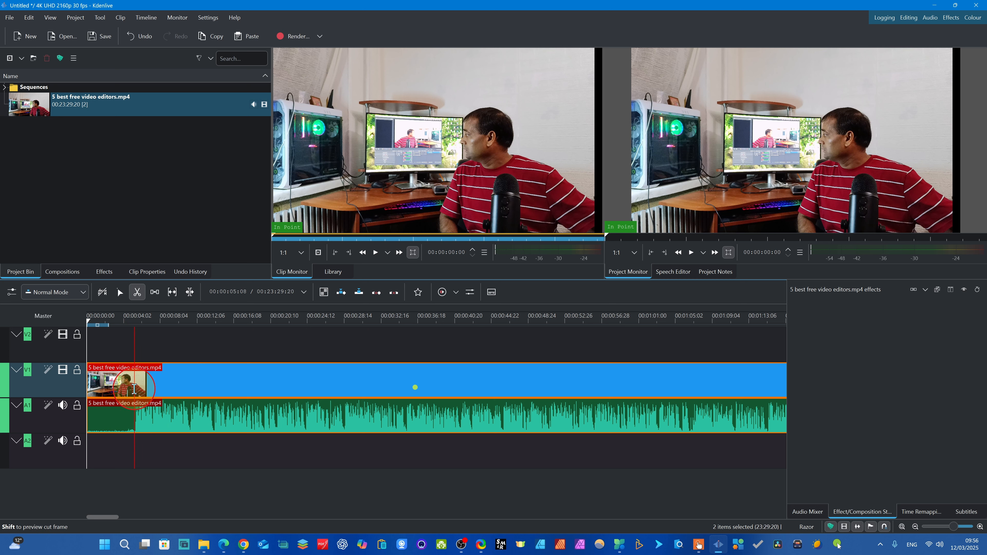
click(135, 389)
click(118, 292)
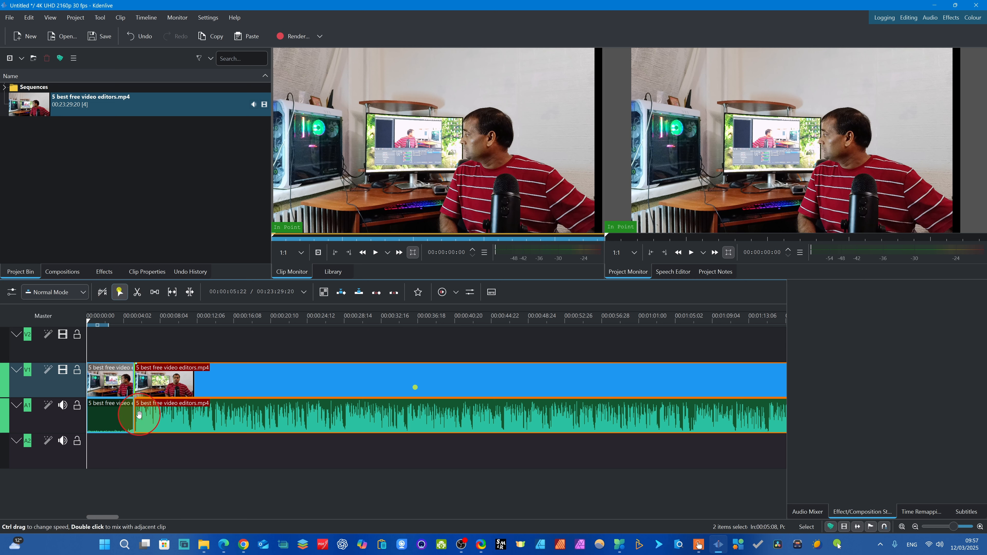
- Delete the silent segment before the cut and remove the empty space it leaves at the timeline start
click(115, 389)
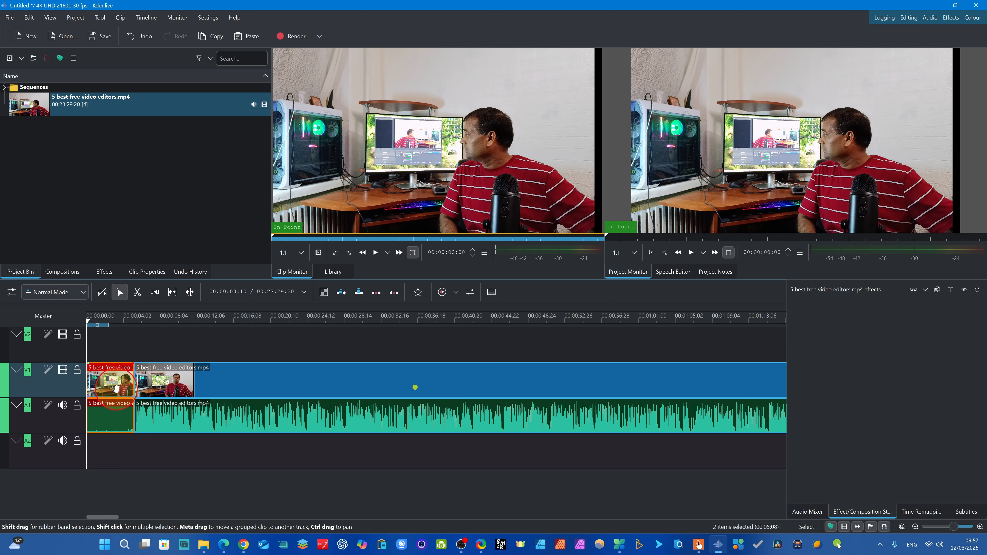
key(Delete)
right_click(111, 385)
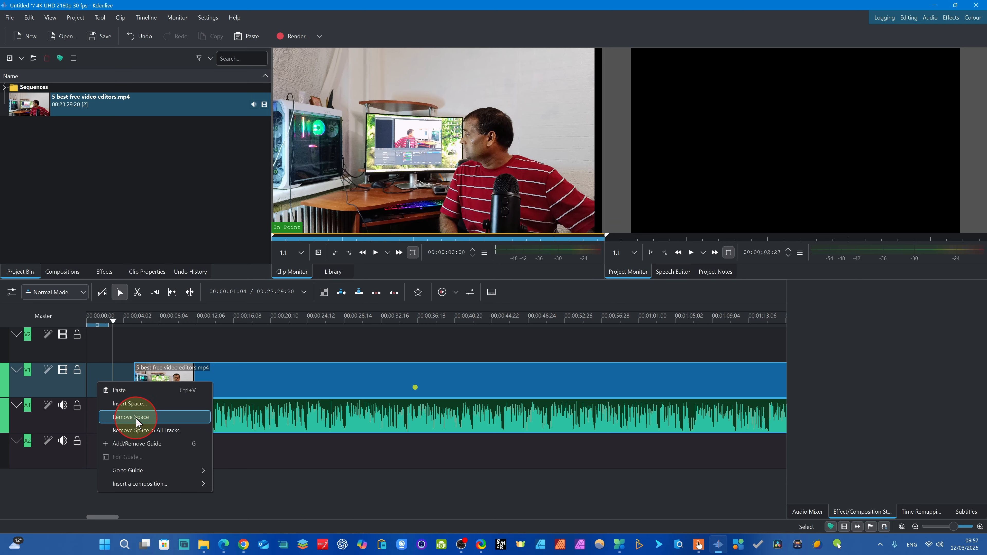
click(140, 417)
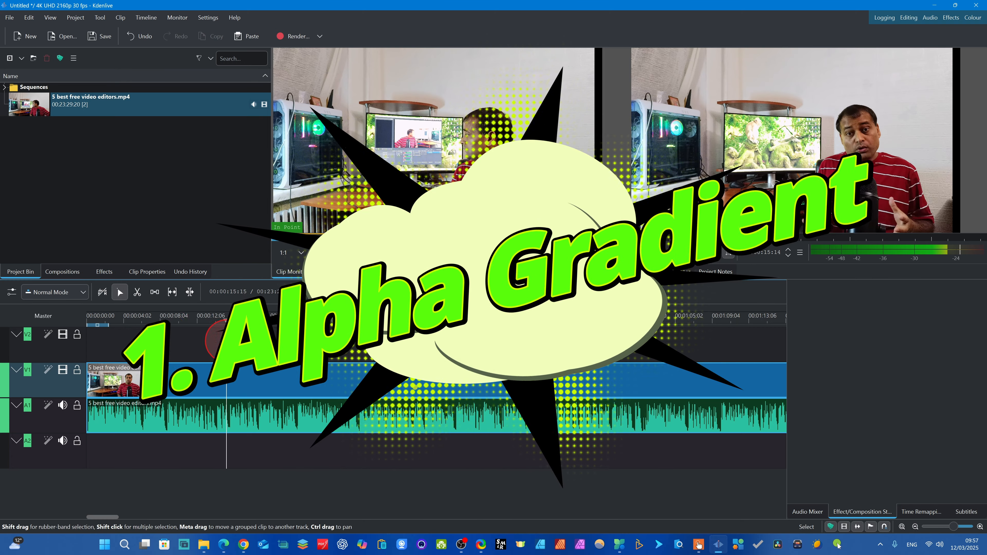
- Split the clip on V1 and A1 at about 00:00:14:03
drag(226, 342, 216, 342)
key(x)
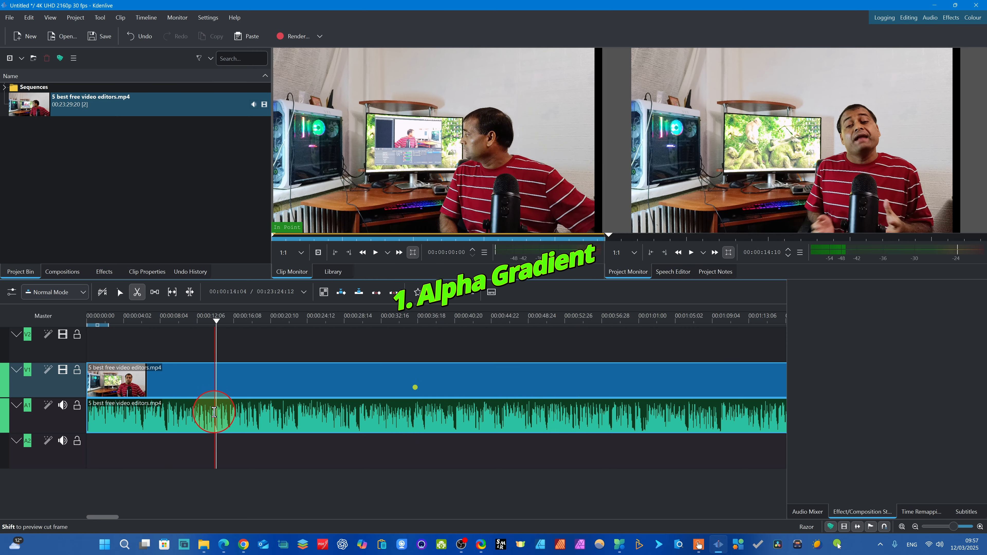
click(214, 412)
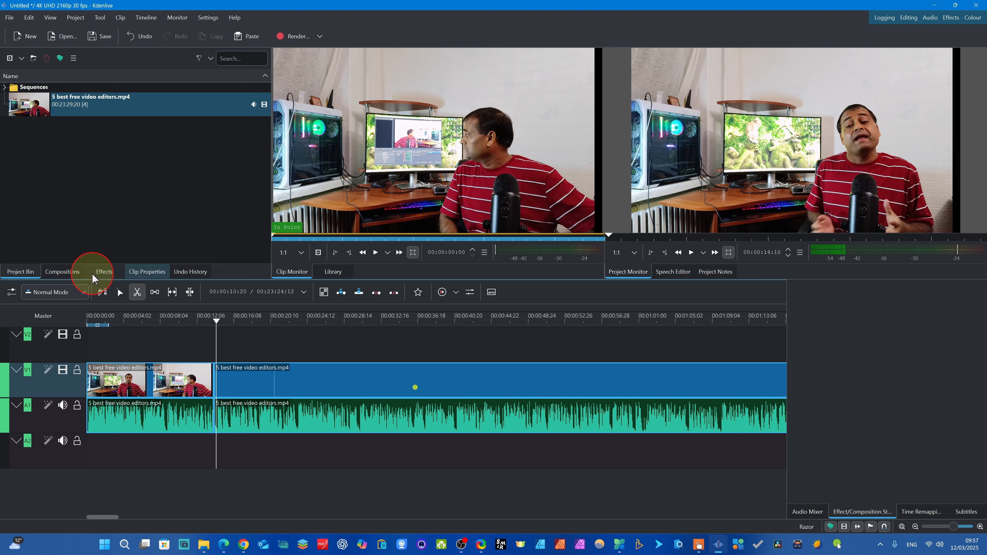
click(126, 294)
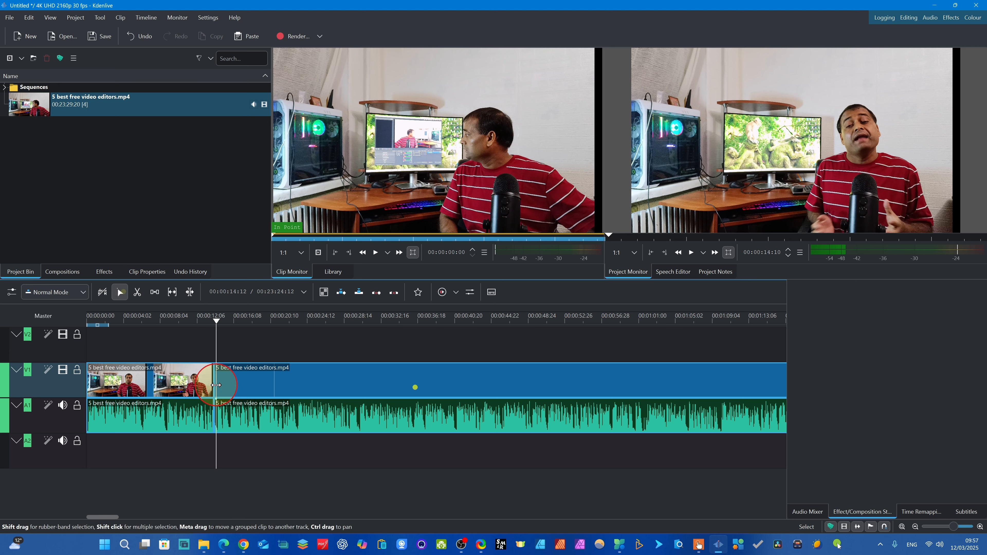
- List the effects in the Alpha, Mask and Keying category and move the playhead to 00:00:13:13, just before the cut
click(113, 273)
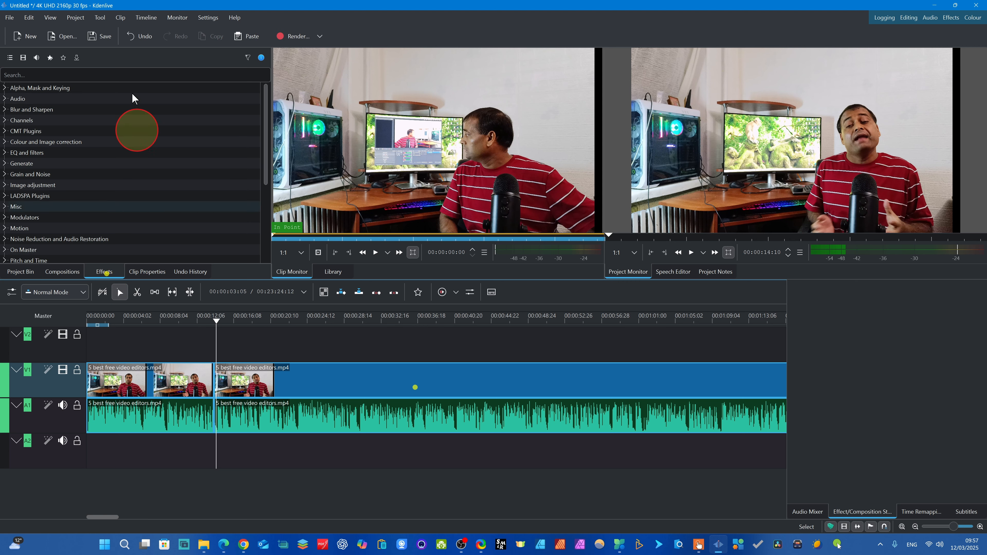
click(4, 88)
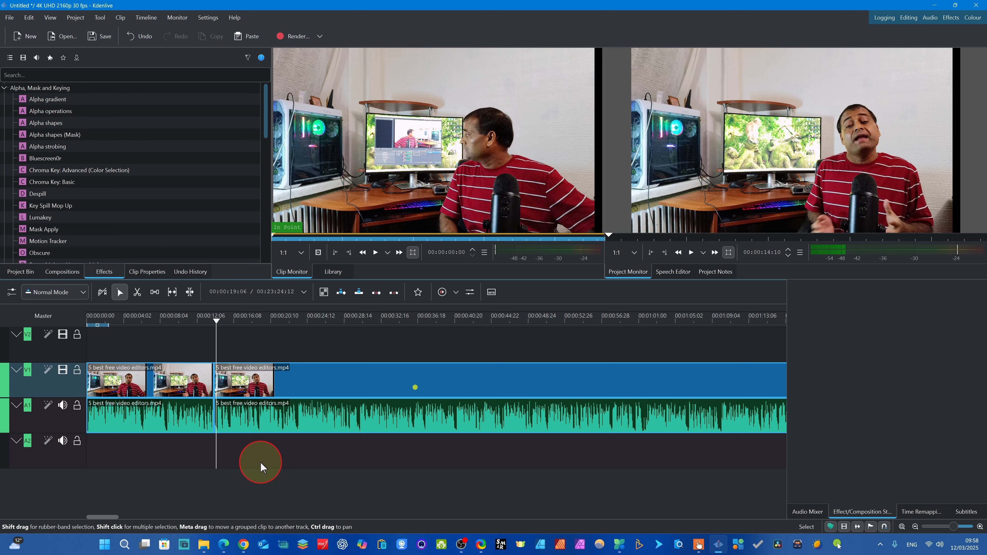
drag(216, 330, 208, 322)
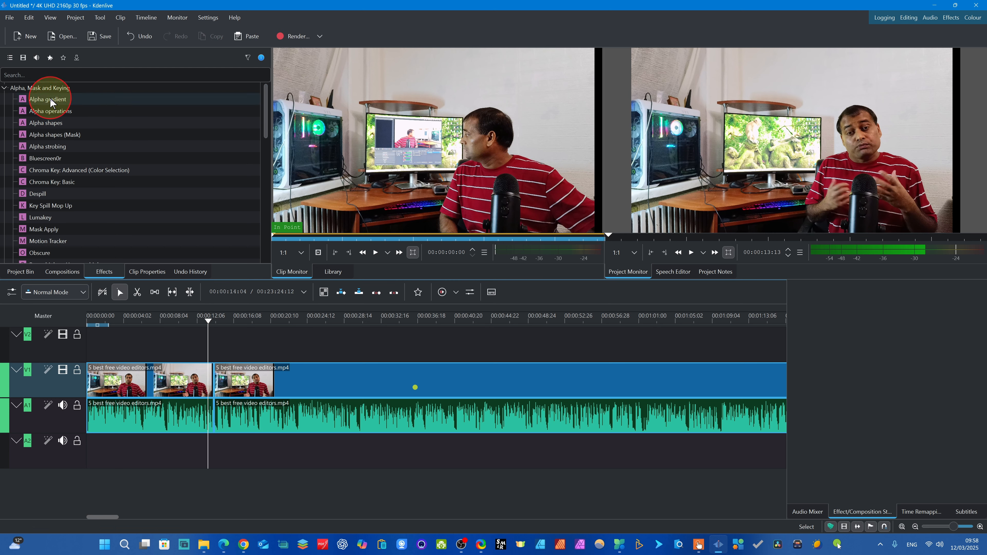
- Apply the Alpha gradient effect to the long segment after the cut and keep its operation as Write on clear
drag(51, 102, 219, 378)
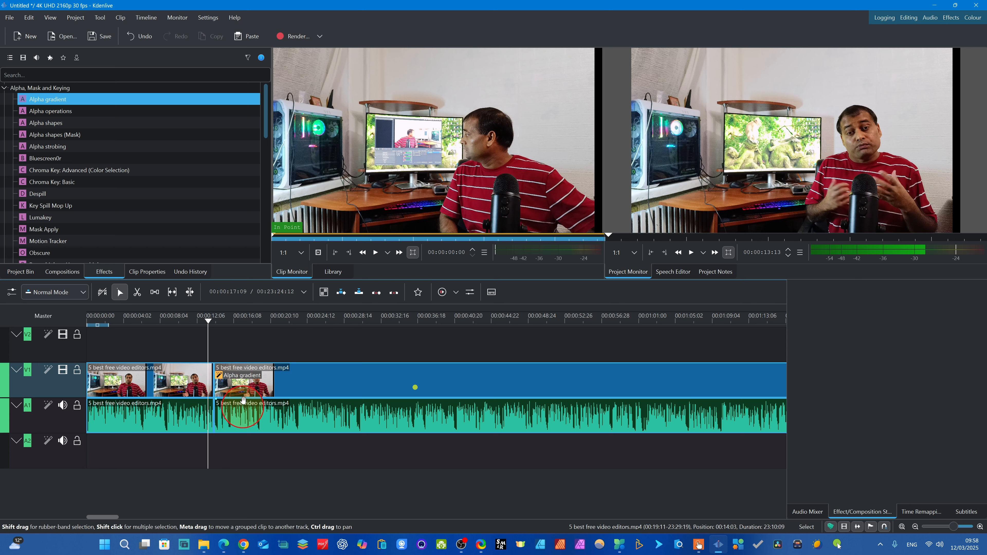
click(228, 371)
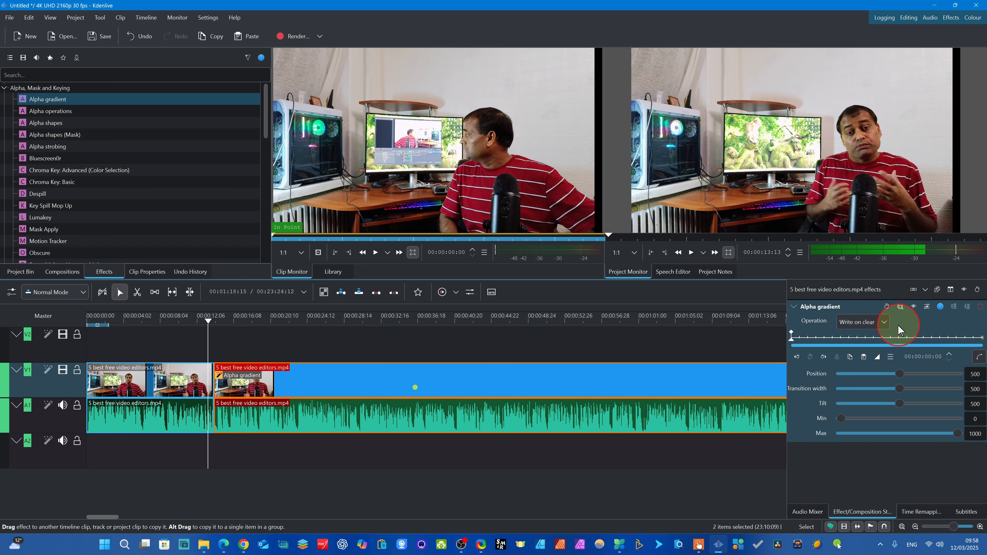
click(884, 321)
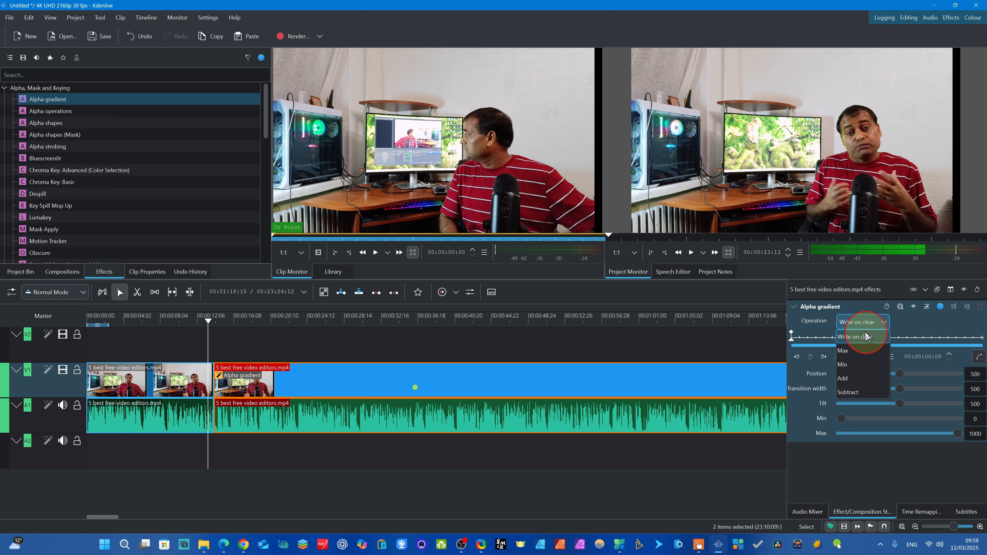
click(857, 326)
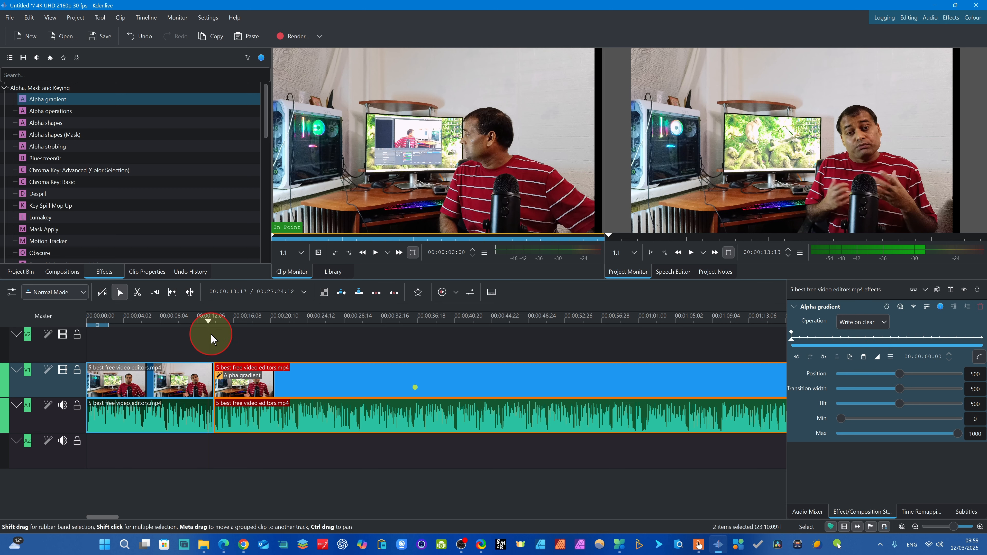
- Play the project across the cut at 00:00:14:03 to review the Alpha gradient effect
mouse_move(209, 325)
mouse_down()
mouse_move(218, 324)
mouse_move(208, 329)
mouse_up()
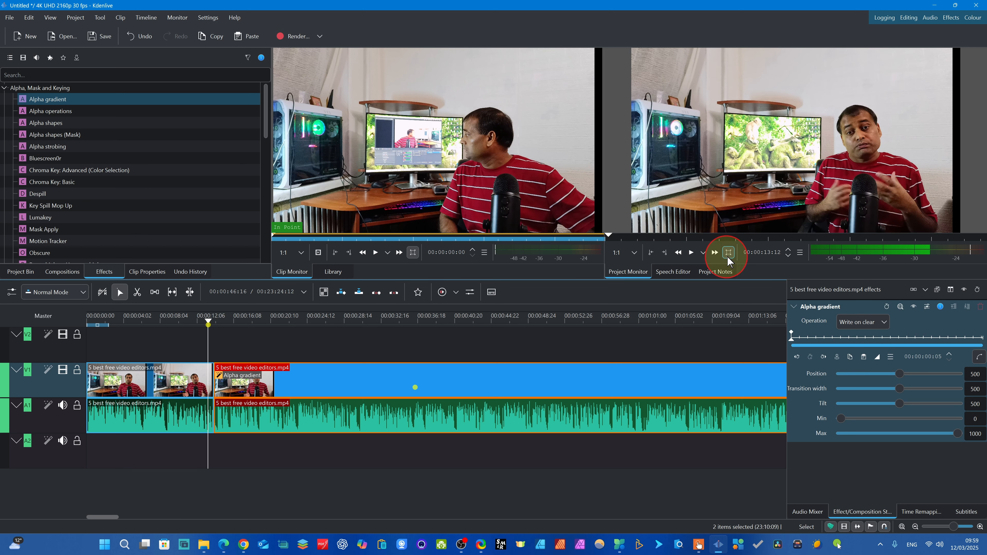
click(695, 255)
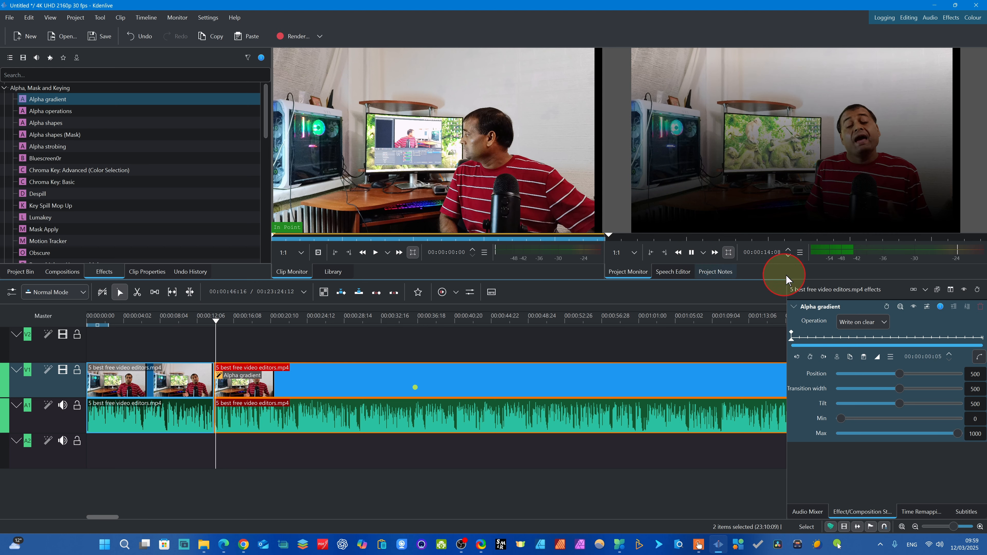
click(691, 252)
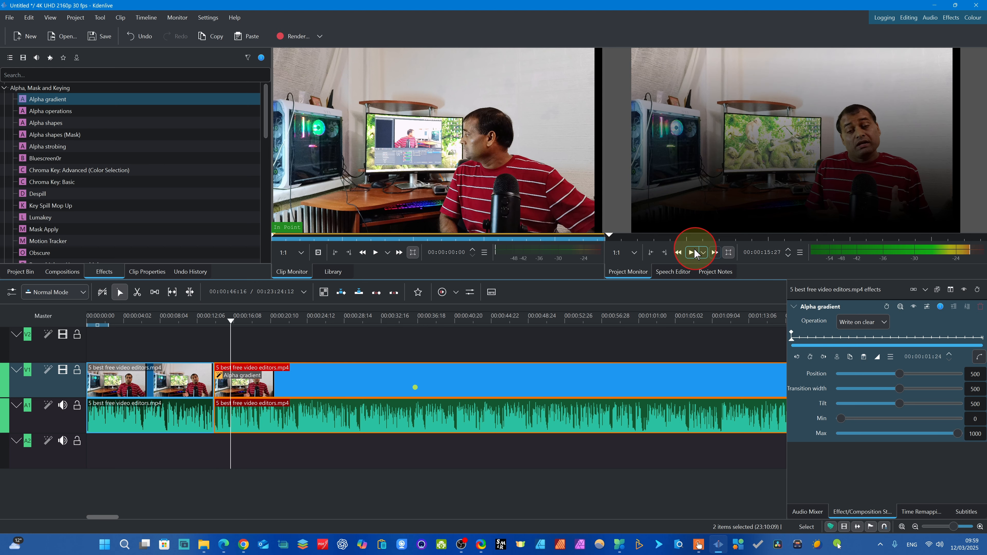
click(691, 252)
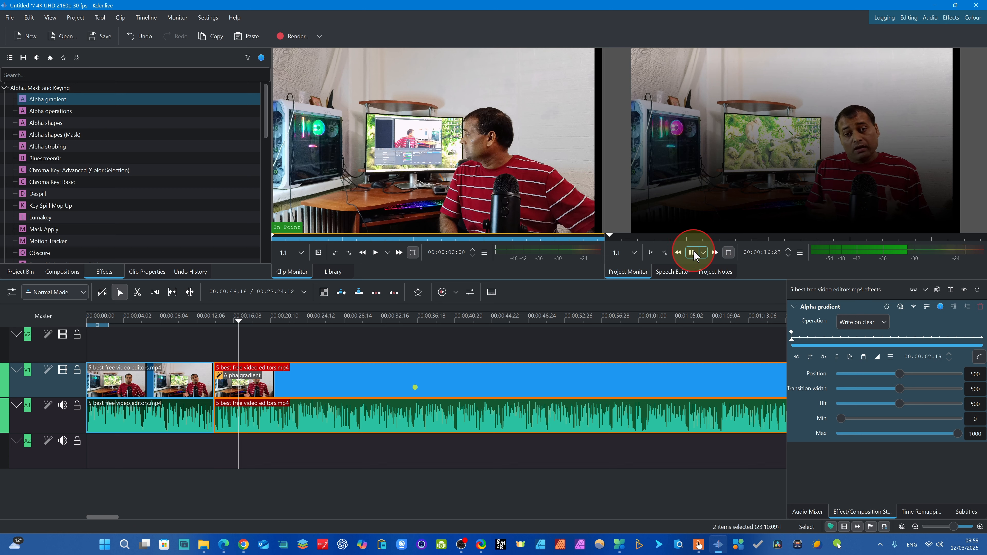
click(693, 253)
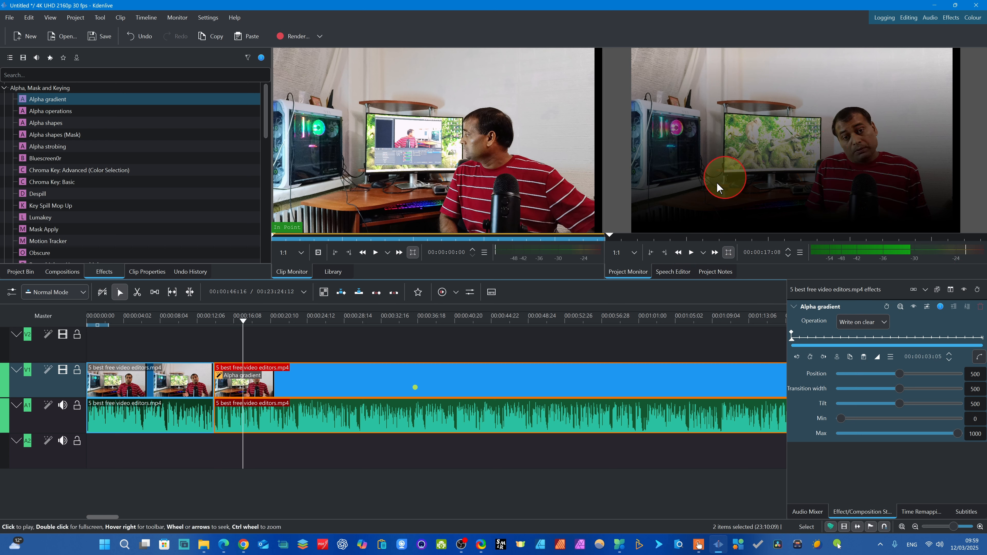
- Set the monitor preview resolution to 270p and replay the section across the cut
click(634, 253)
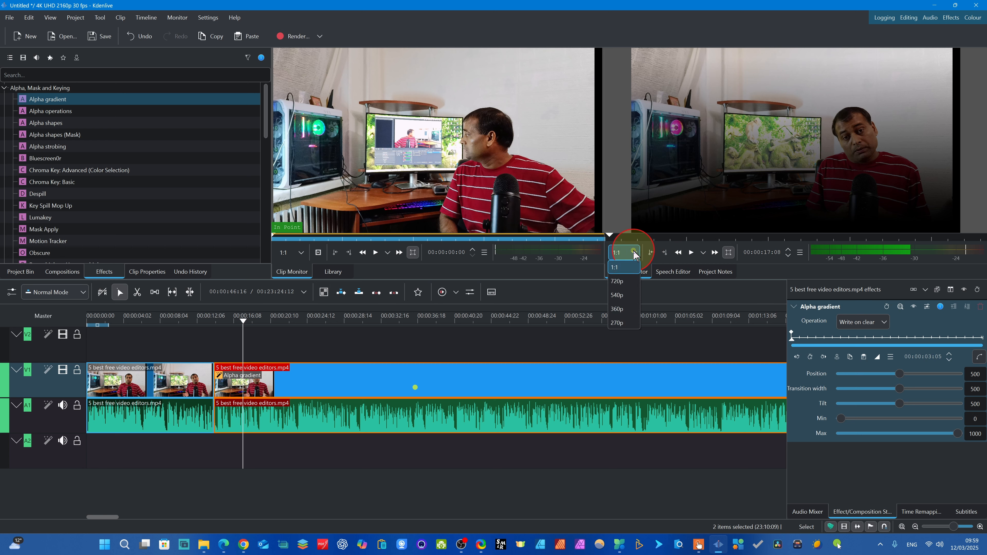
click(620, 323)
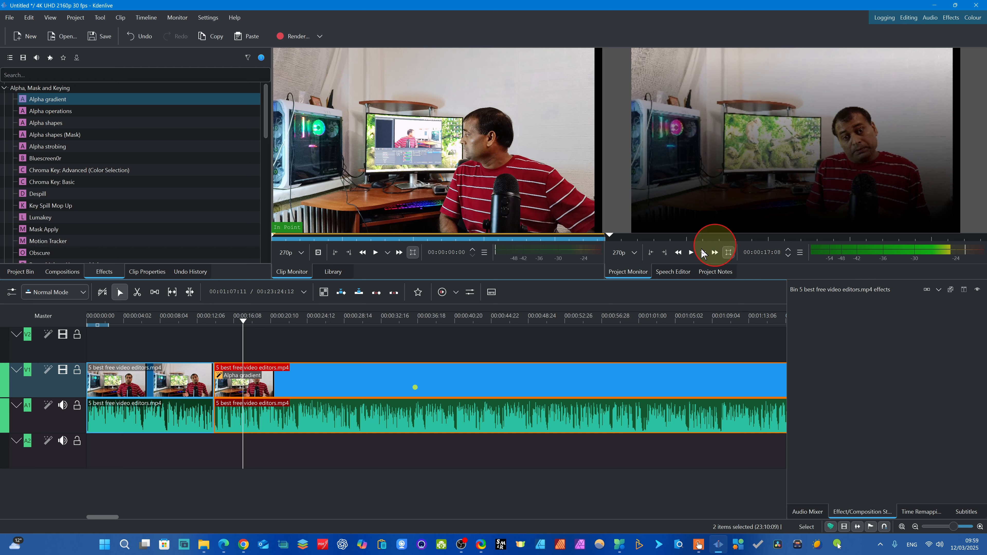
click(205, 329)
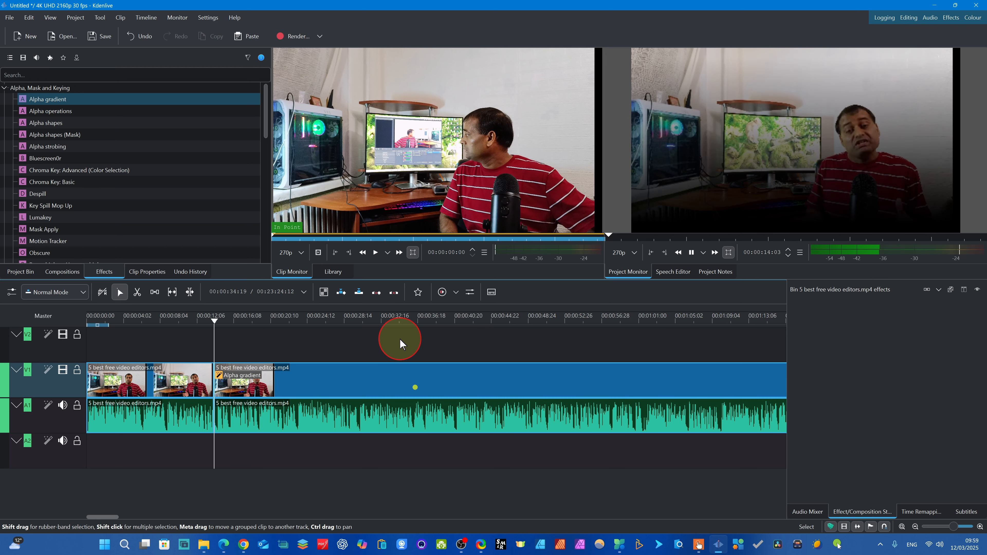
drag(239, 330, 363, 350)
key(space)
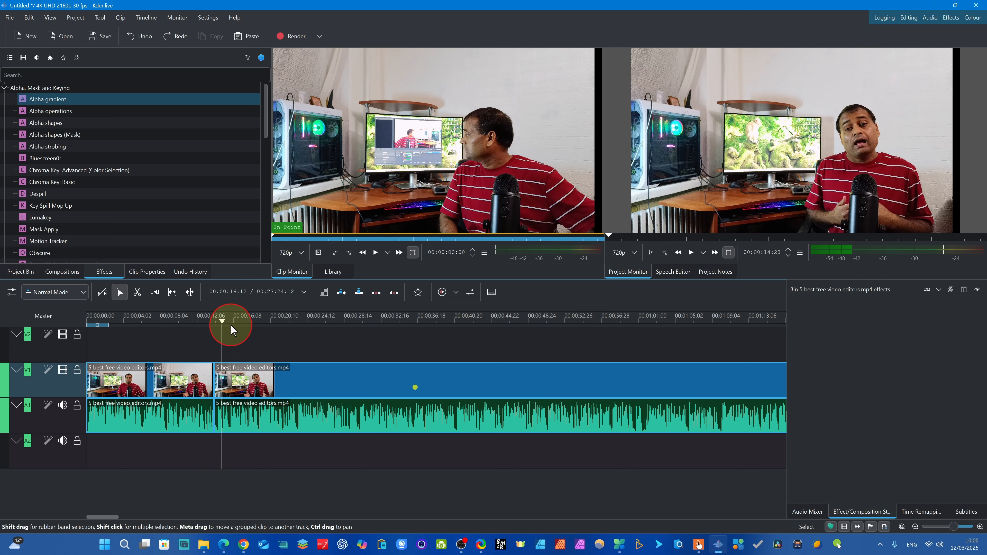
- Split the second segment at about 00:00:15:22 to create a short segment between the two cuts
drag(223, 331, 229, 333)
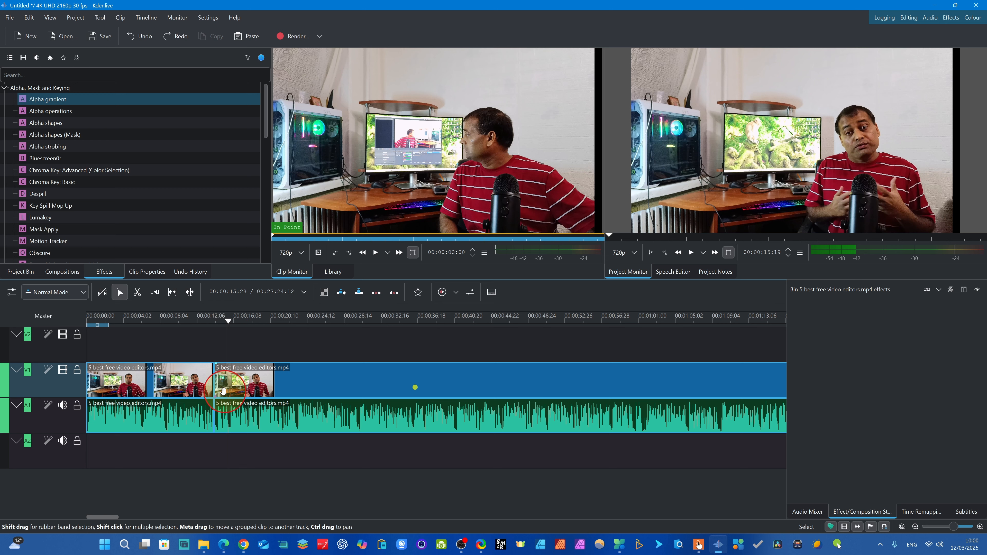
click(233, 405)
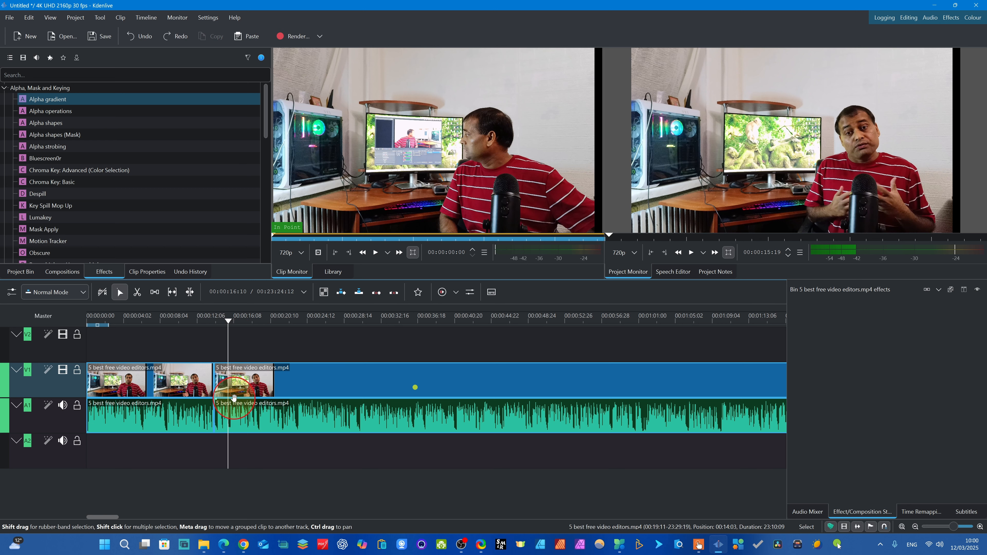
key(x)
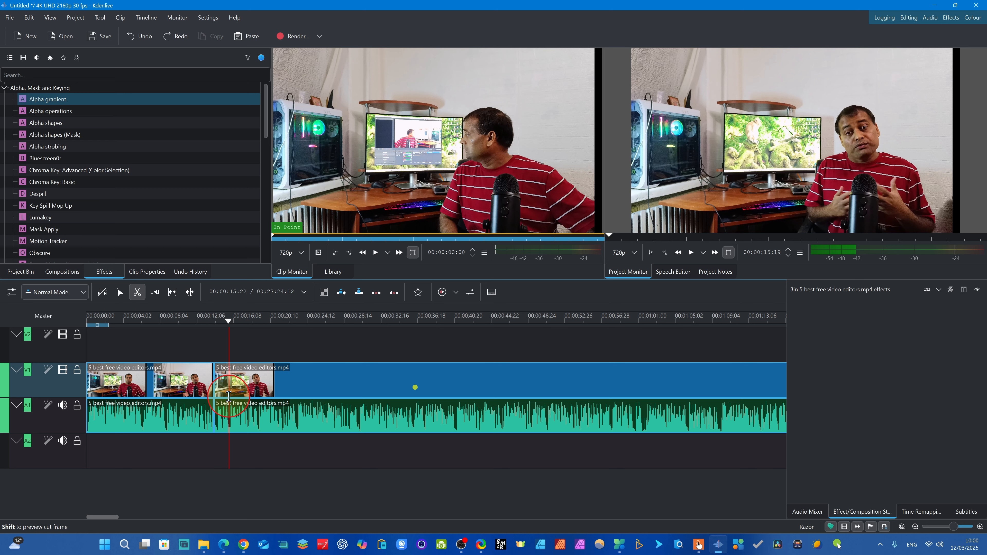
click(229, 396)
click(120, 292)
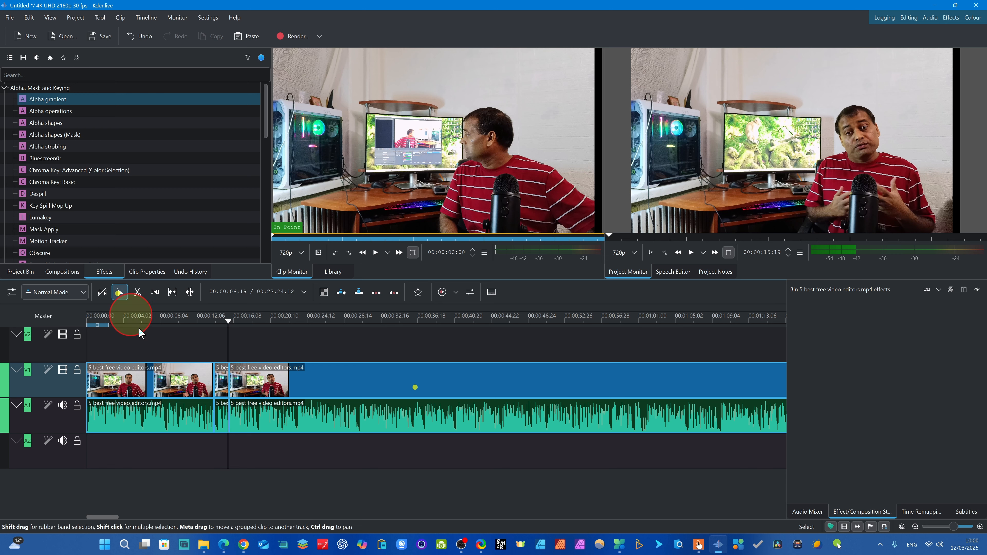
- Apply the Alpha gradient effect to the short segment between the two cuts
click(227, 401)
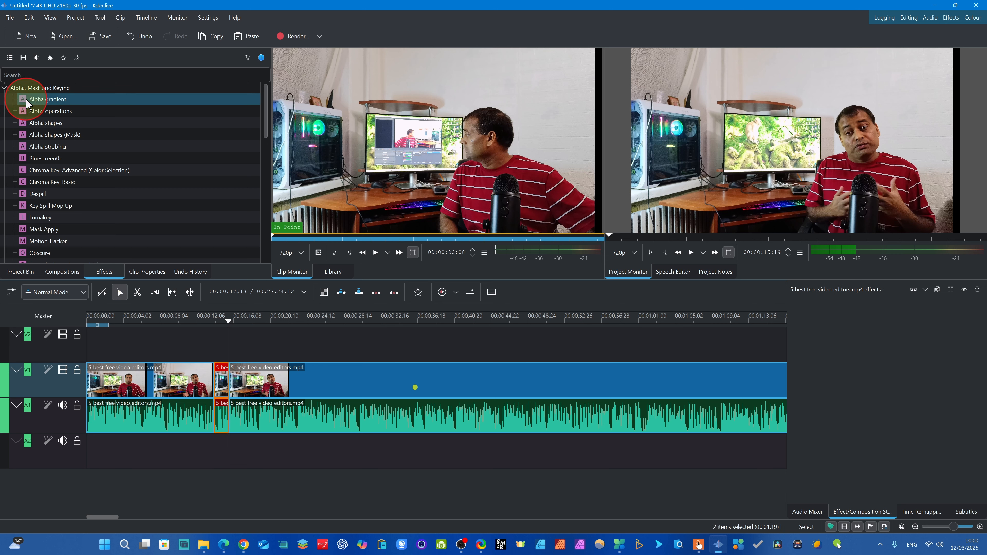
drag(26, 101, 225, 385)
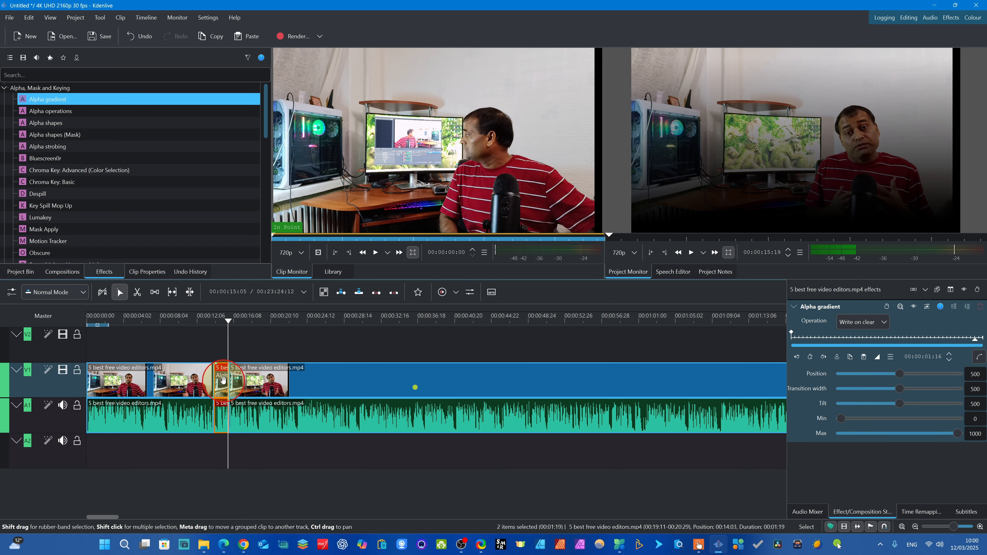
- Play back the short segment with the gradient, and park the playhead inside it at about 00:00:14:25 with the segment selected
drag(224, 336, 207, 336)
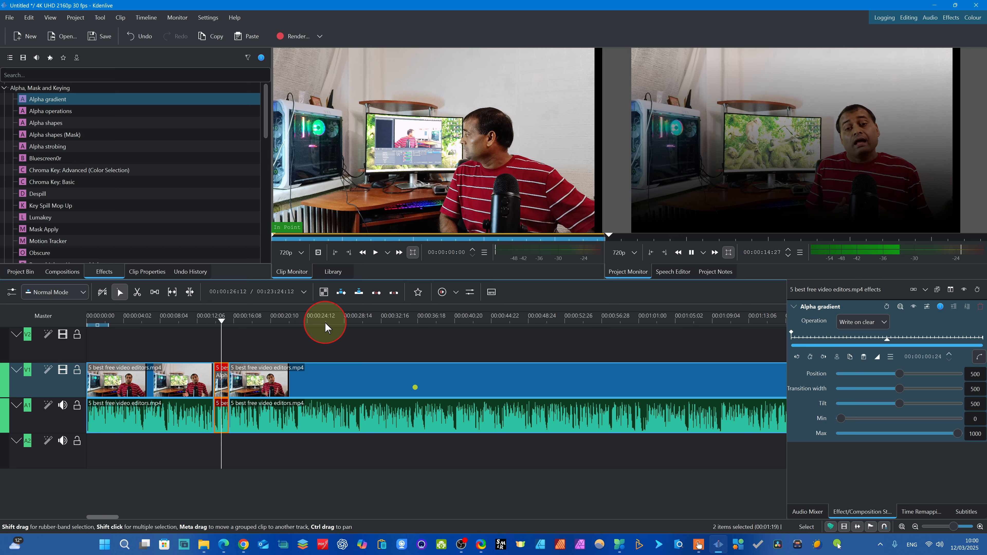
mouse_move(232, 324)
mouse_down()
mouse_move(202, 327)
mouse_move(218, 334)
mouse_up()
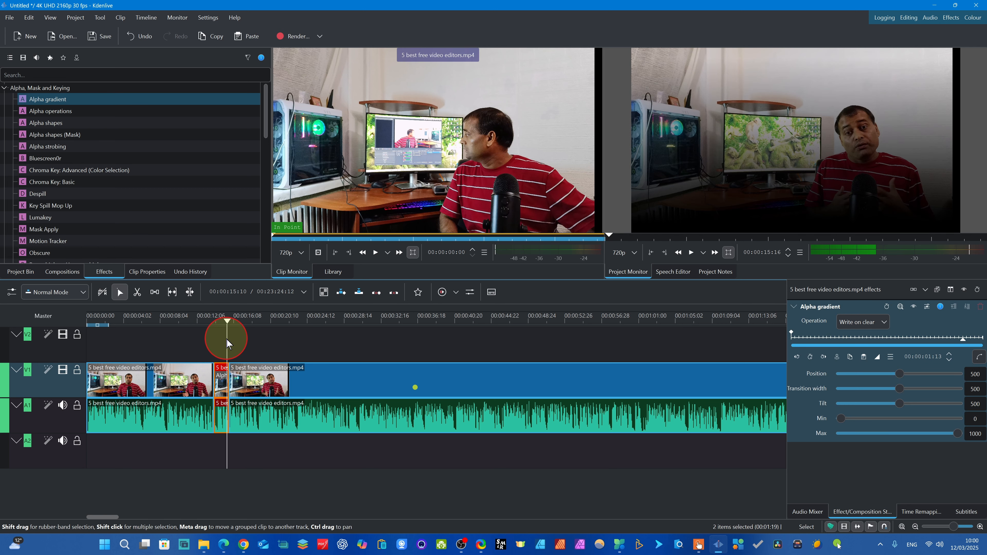
click(221, 331)
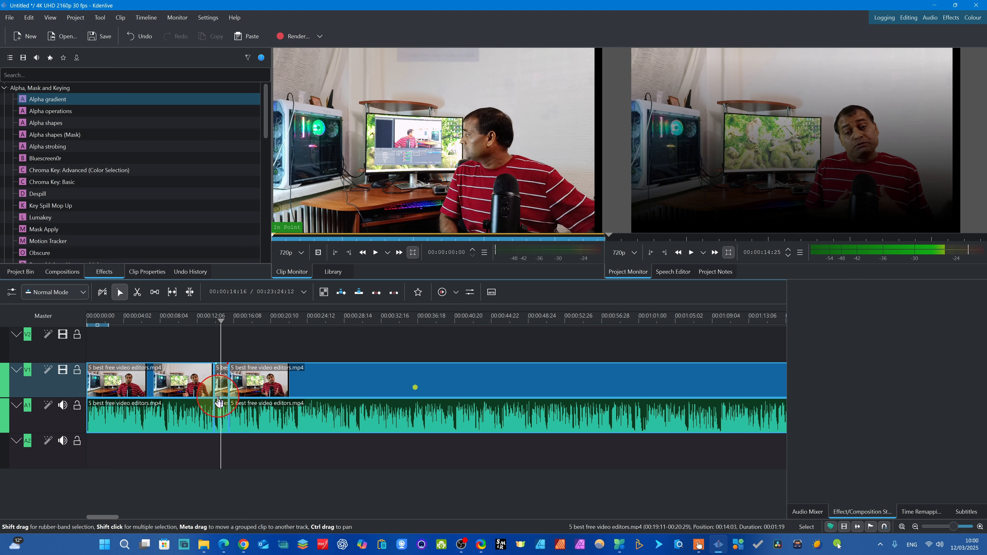
click(223, 386)
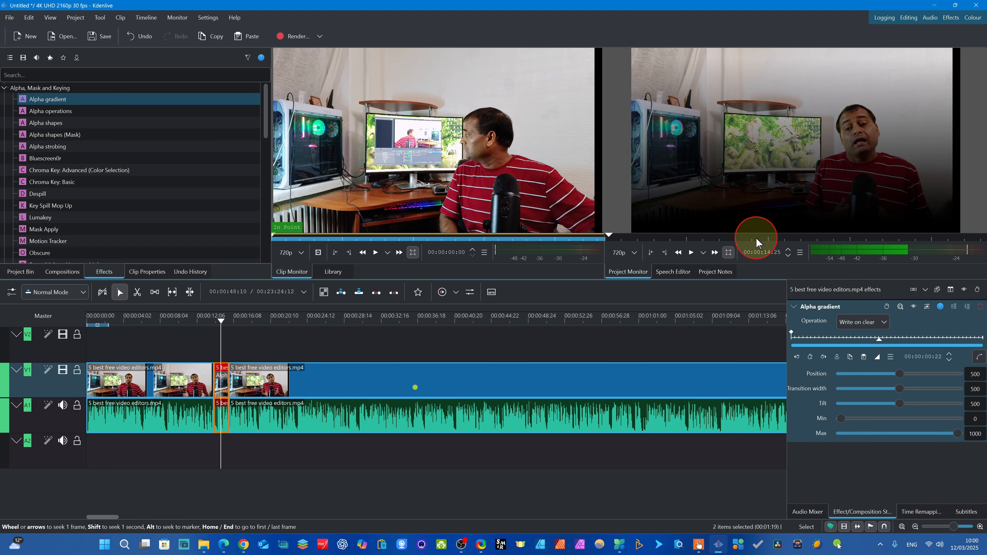
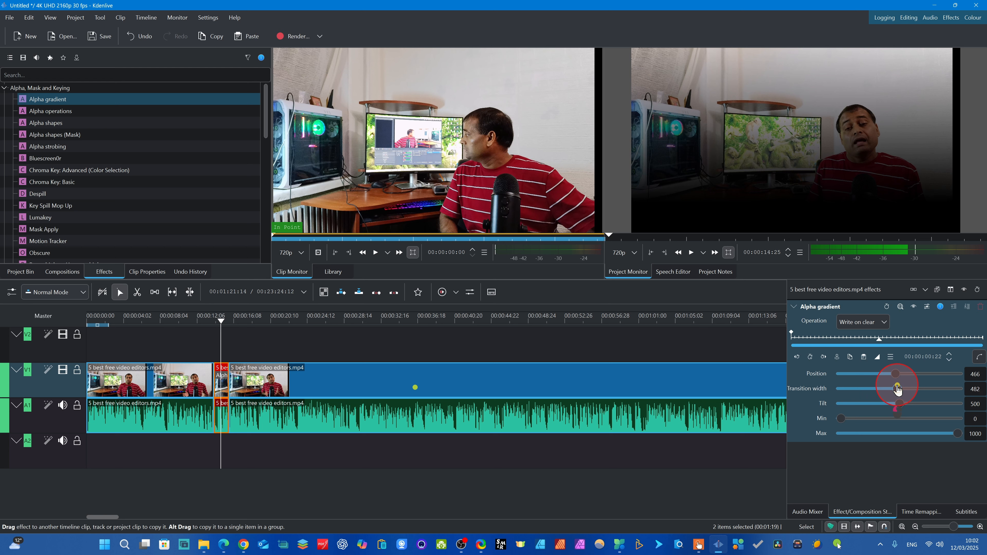
- Set the Alpha gradient's Tilt to 494 with Max at 1000 on the short segment
mouse_move(895, 405)
mouse_down()
mouse_move(877, 405)
mouse_move(909, 406)
mouse_move(900, 413)
mouse_up()
click(958, 435)
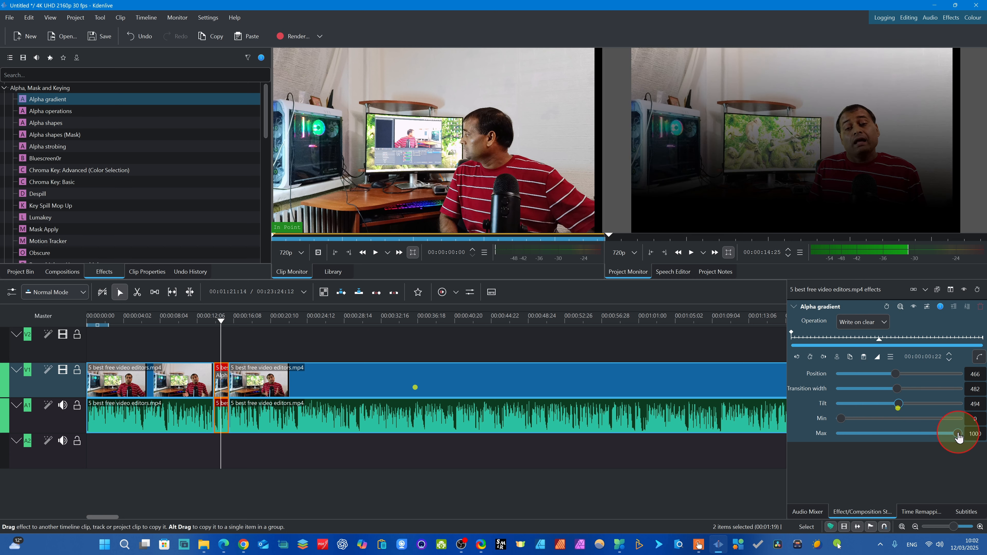
mouse_move(957, 437)
mouse_down()
mouse_move(827, 436)
mouse_move(961, 436)
mouse_up()
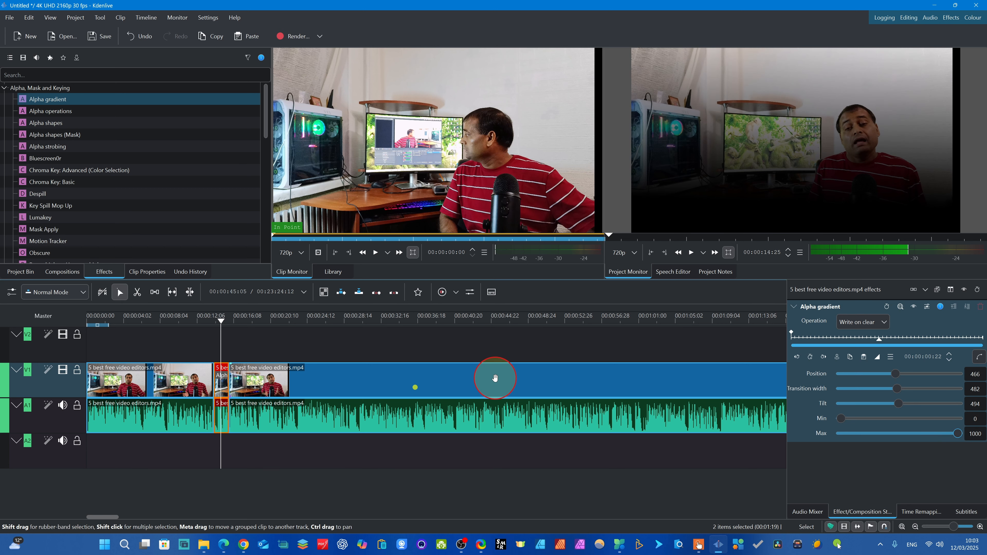
- Add an Alpha gradient keyframe at 00:00:14:15 in the short segment and set its Tilt to 587
click(218, 328)
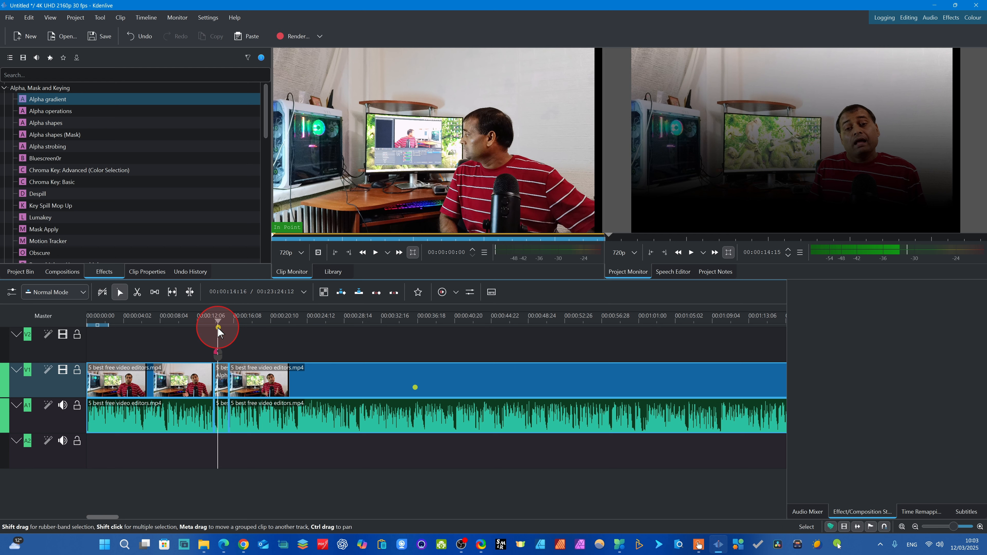
click(222, 379)
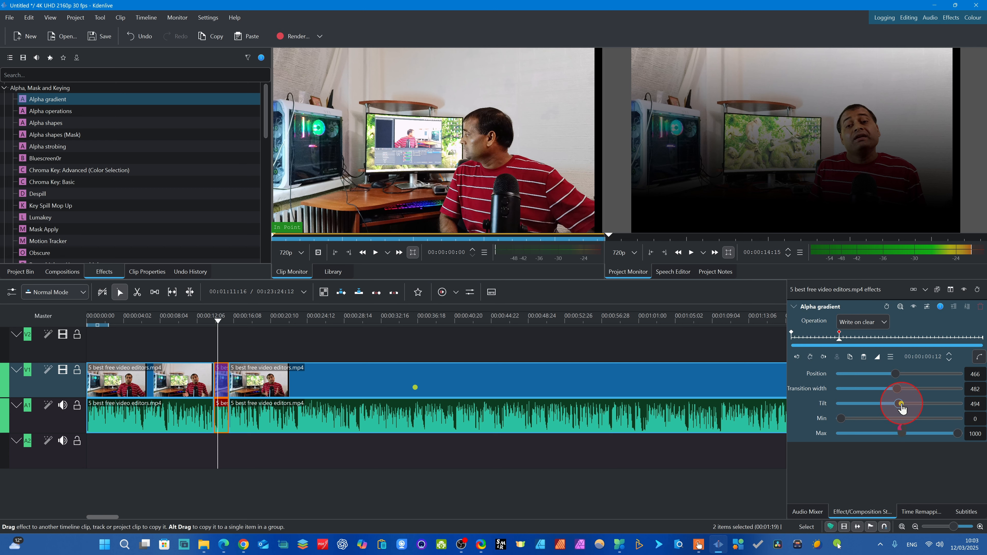
drag(903, 409, 911, 409)
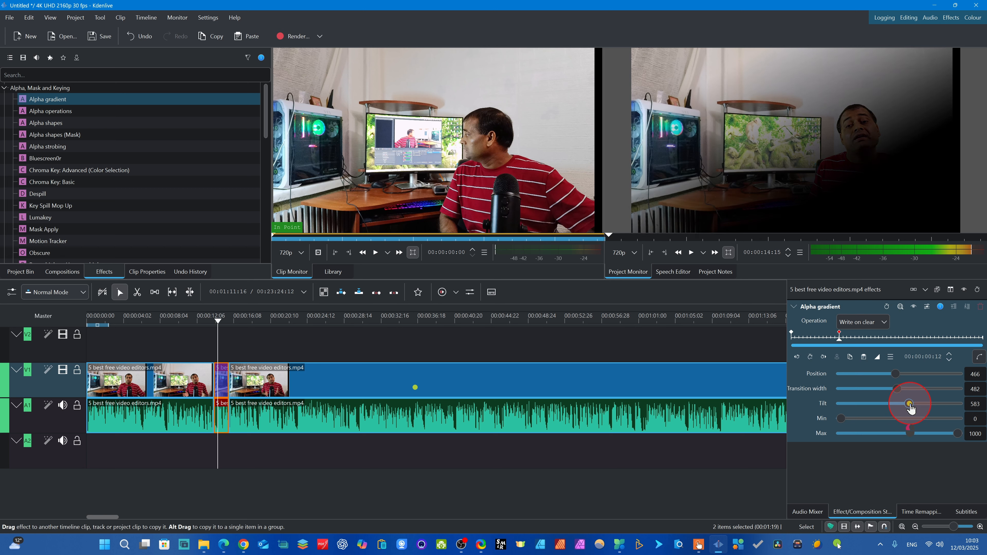
- Add an Alpha gradient keyframe at 00:00:14:28 and set its Tilt to 377
click(220, 324)
drag(220, 324, 222, 324)
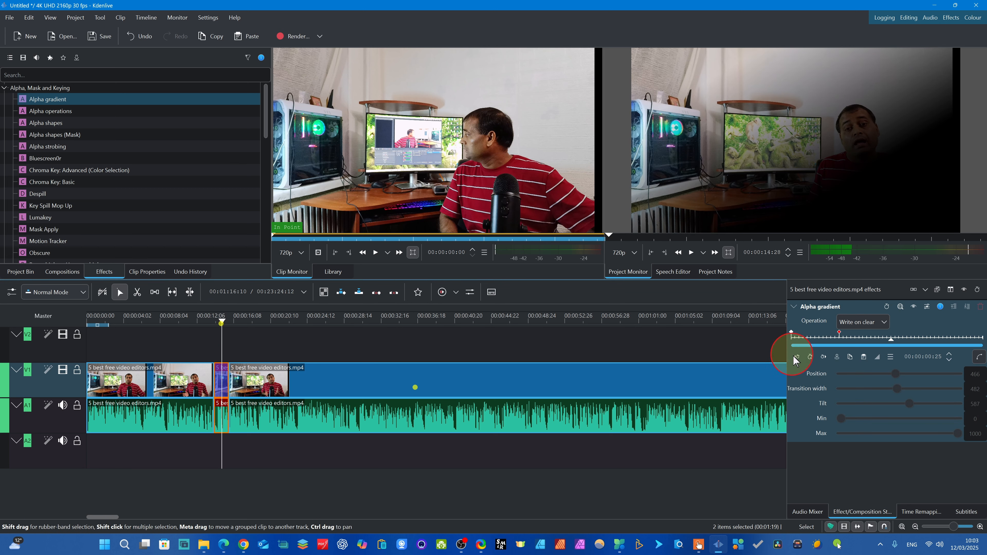
click(812, 358)
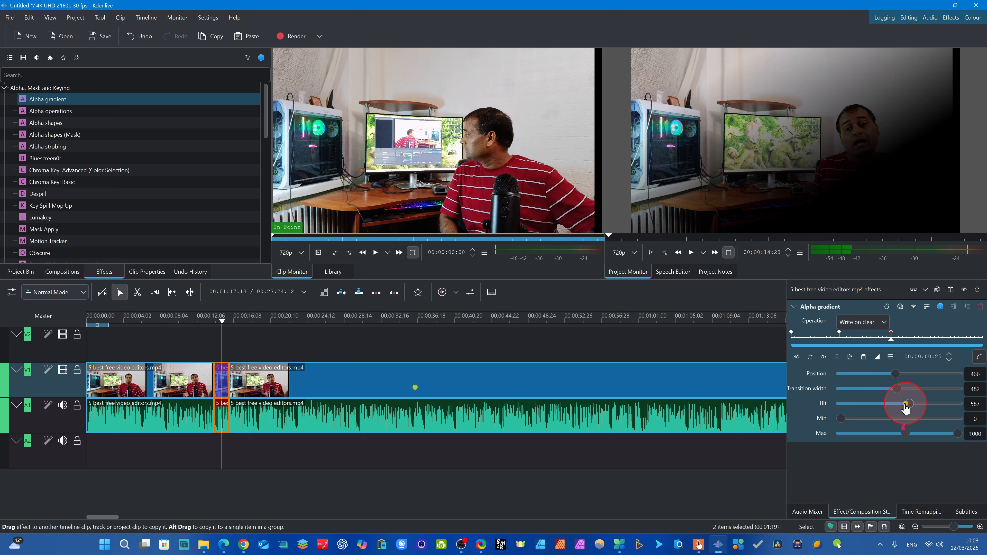
drag(899, 407, 883, 408)
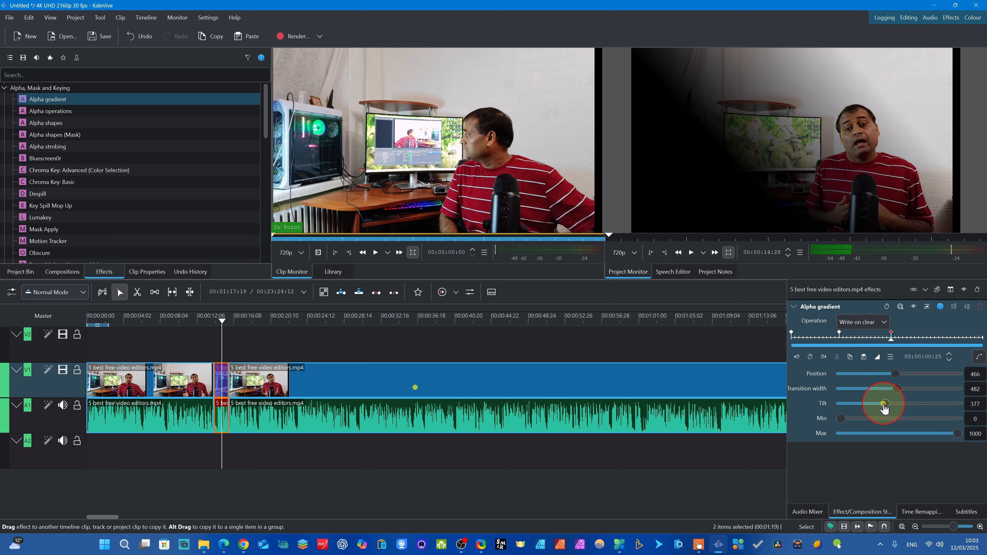
- Add an Alpha gradient keyframe at 00:00:15:07 and set its Min to 202
drag(196, 327, 224, 327)
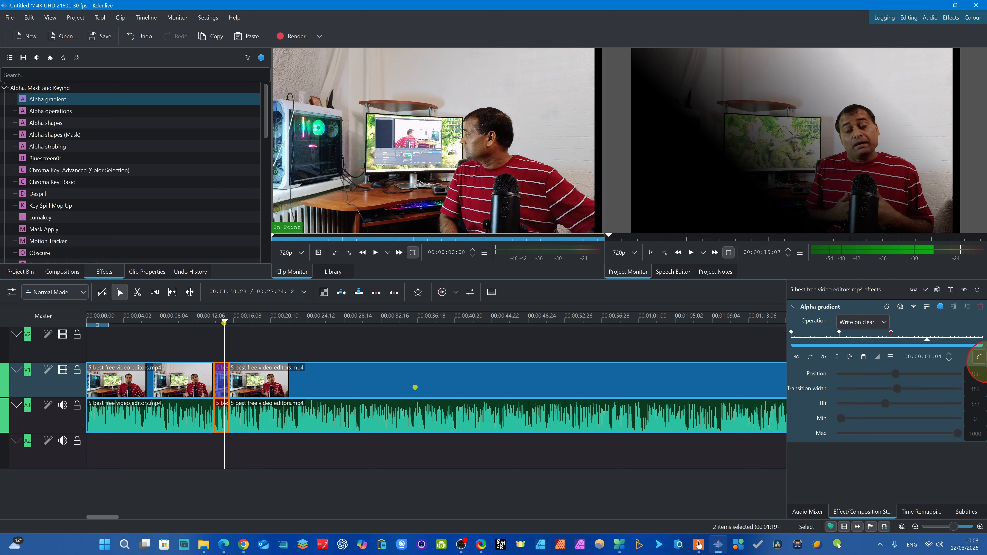
click(811, 357)
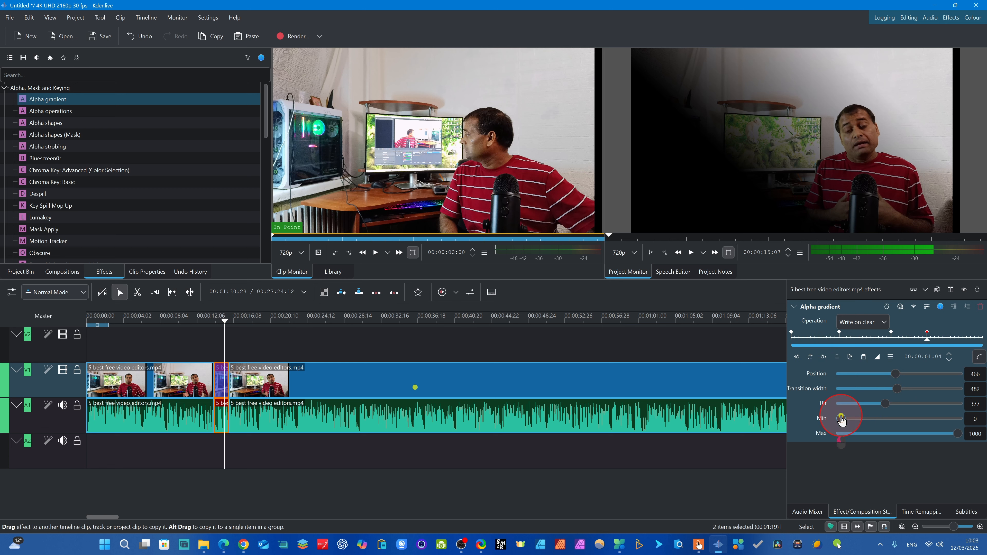
drag(846, 420, 853, 420)
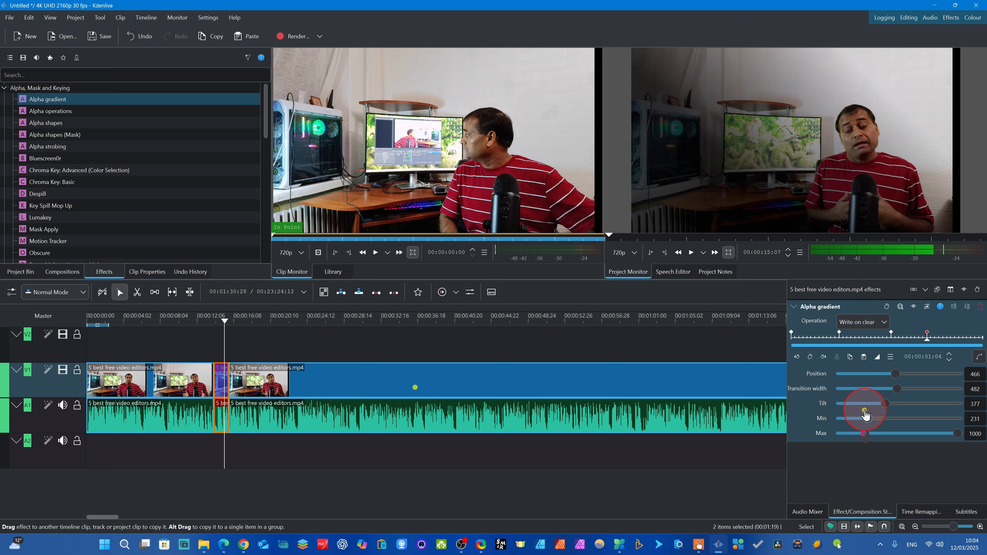
drag(866, 415, 862, 413)
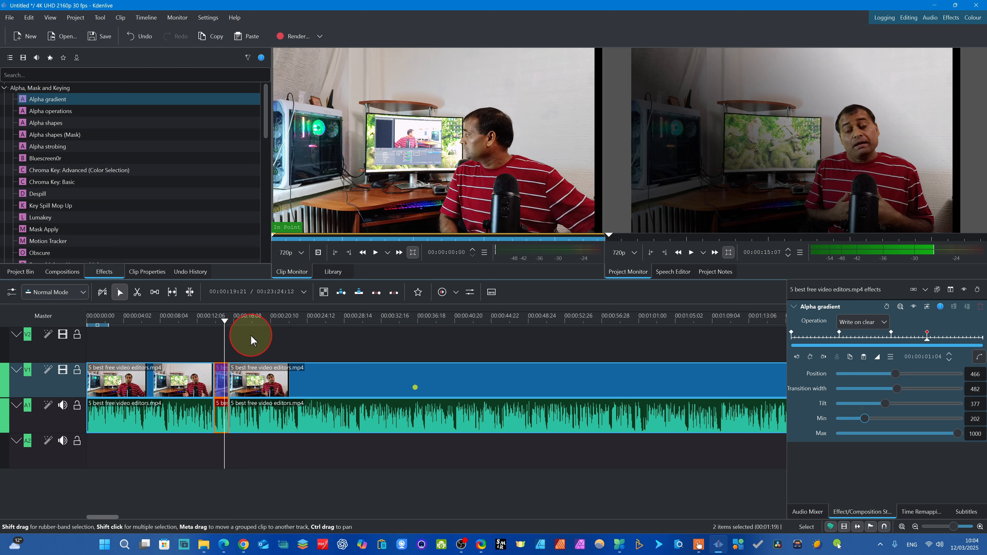
- Add an Alpha gradient keyframe at 00:00:15:12 and set its Min to 8
click(225, 324)
drag(225, 326, 226, 321)
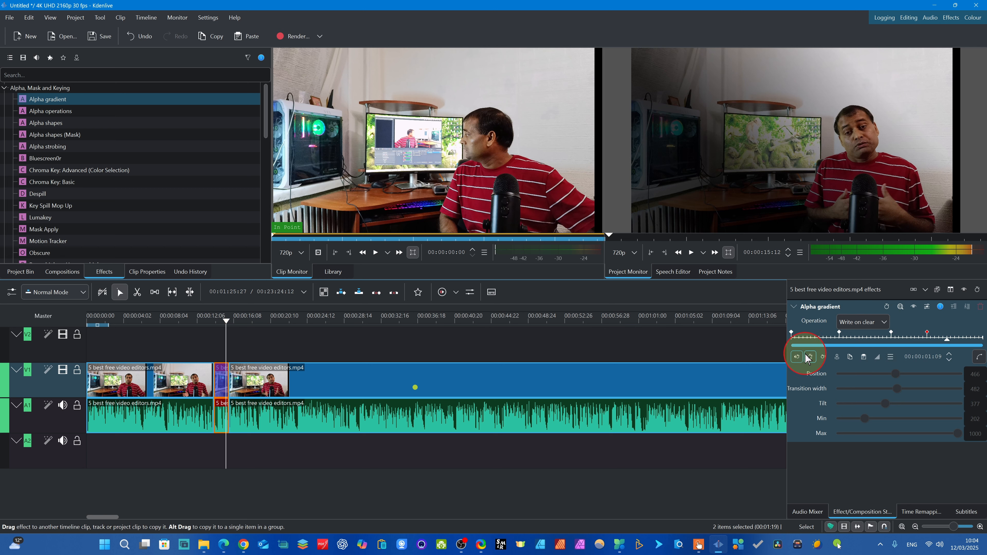
click(810, 357)
click(866, 418)
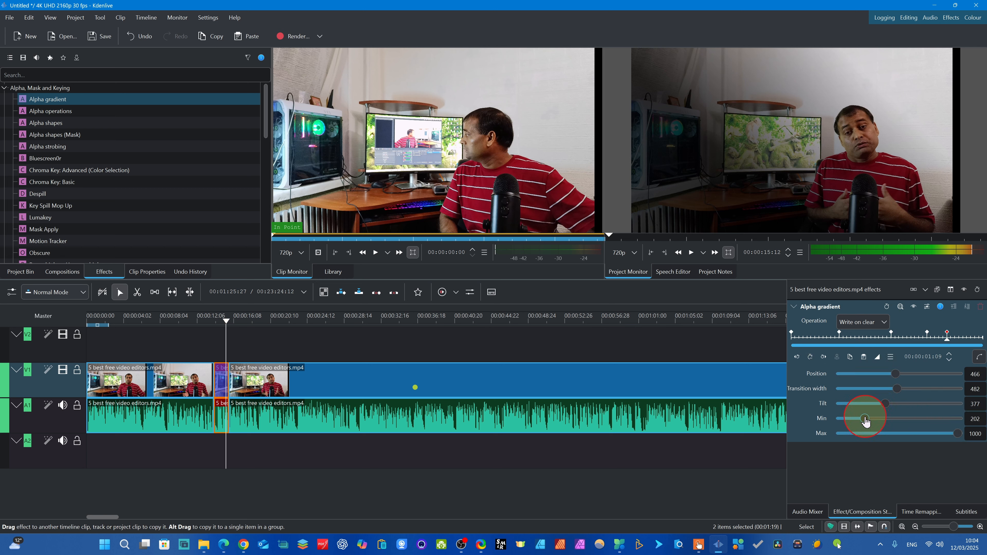
mouse_move(865, 419)
mouse_down()
mouse_move(876, 419)
mouse_move(847, 419)
mouse_up()
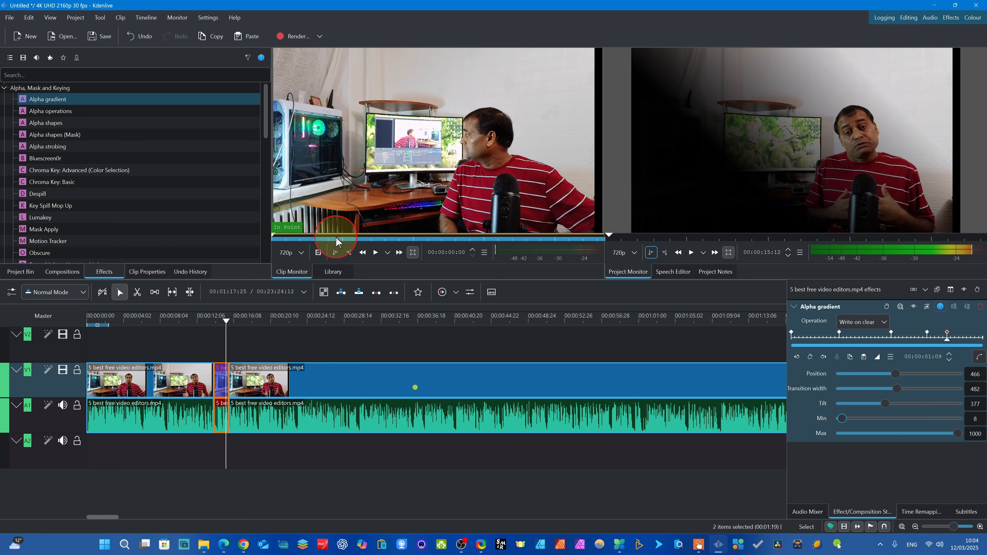
- Play back the short segment twice, starting from about 00:00:13:00, to review the keyframed gradient
click(210, 333)
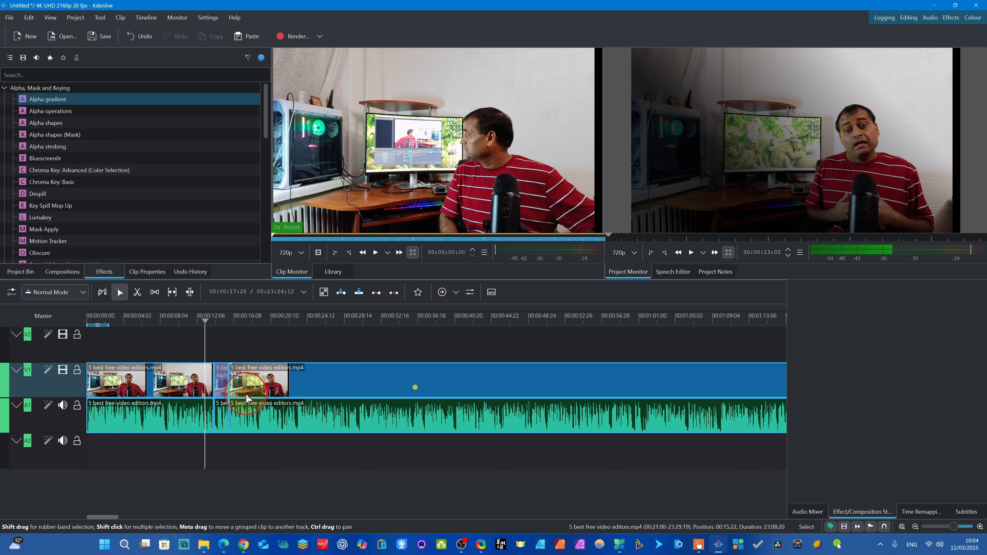
key(space)
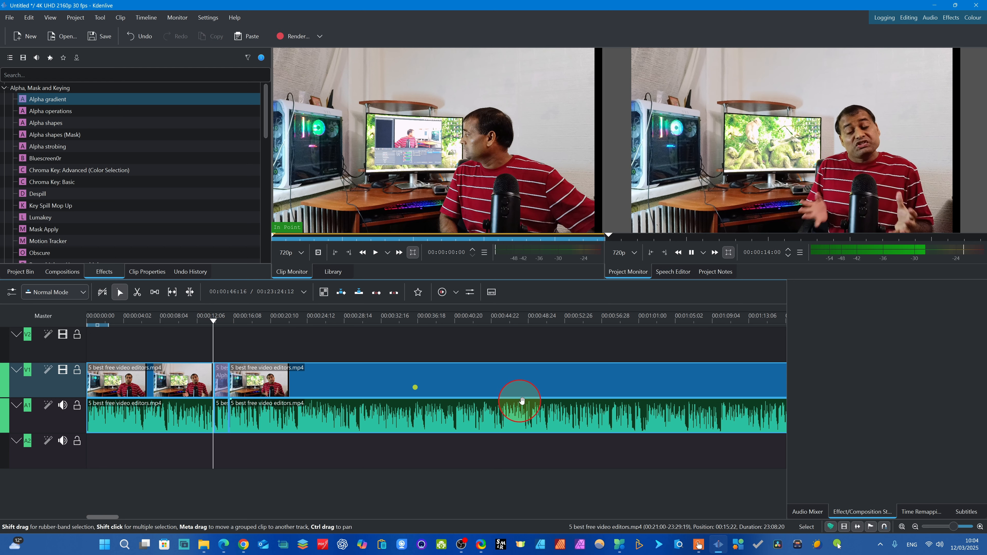
key(space)
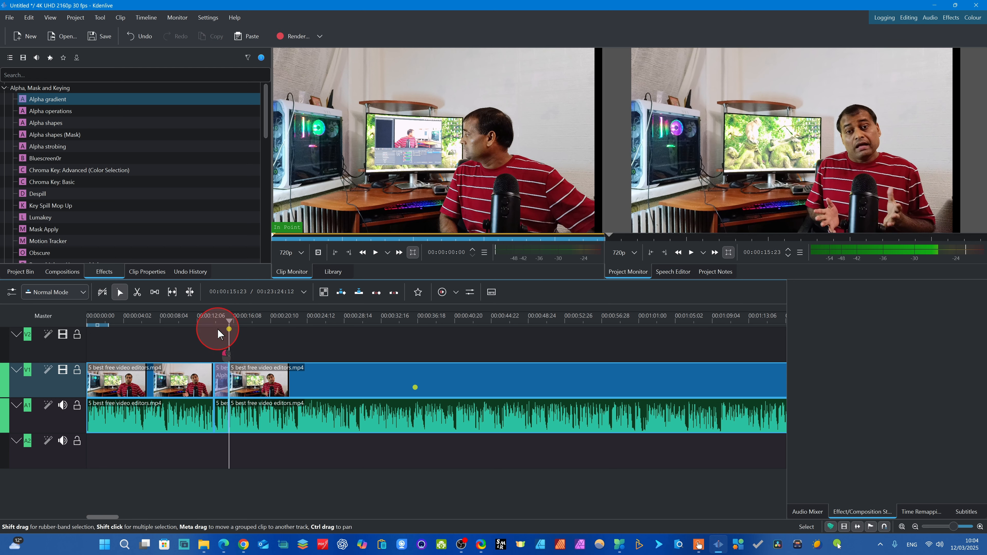
drag(219, 334, 204, 330)
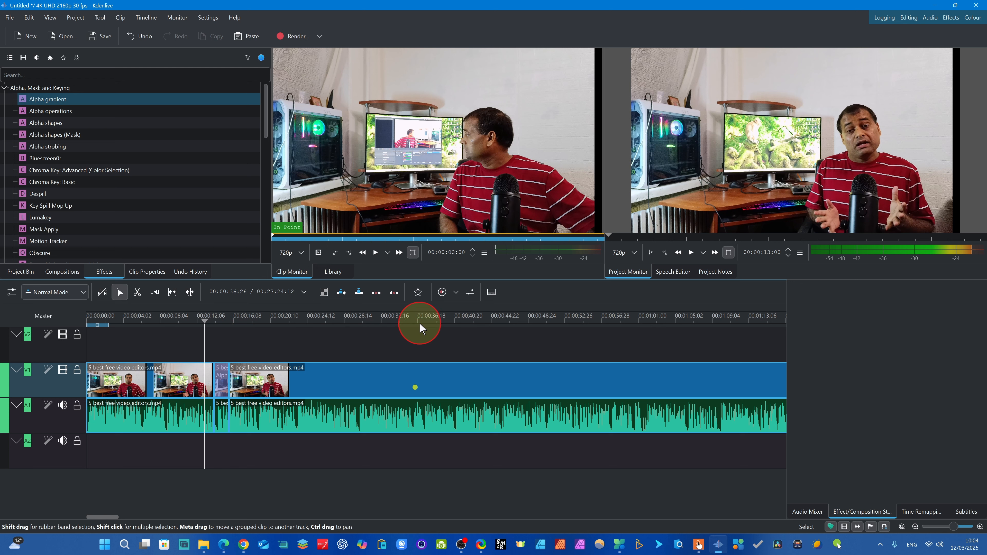
key(space)
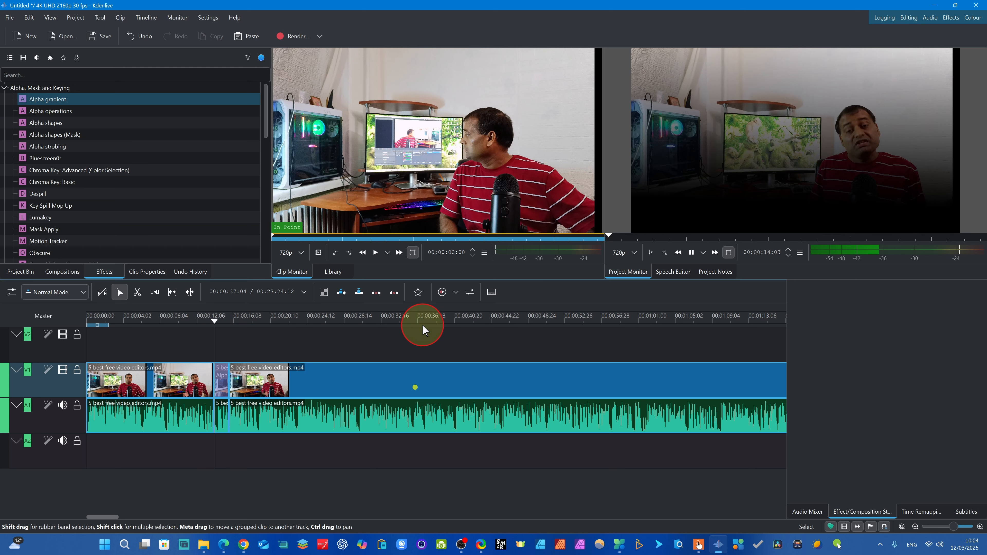
key(space)
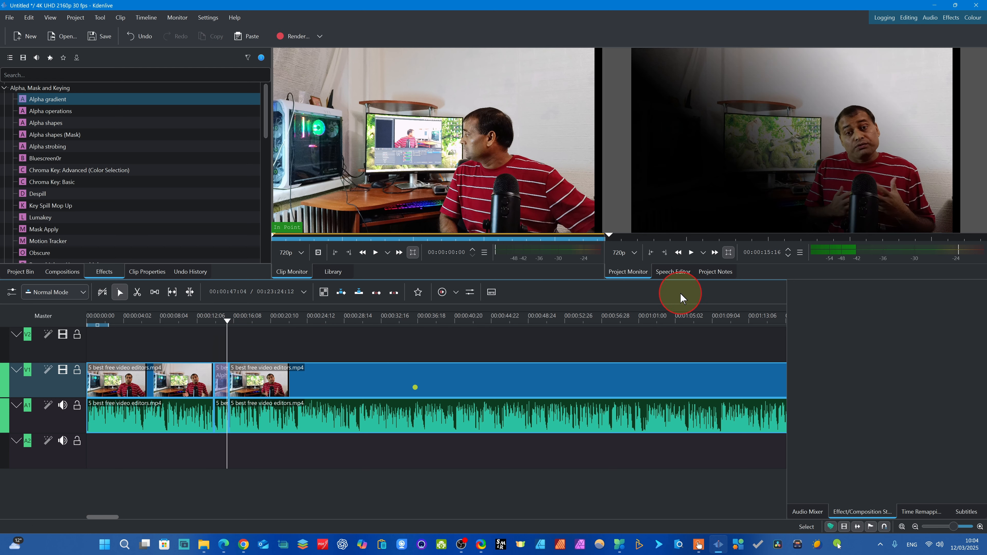
- Inspect the short segment's gradient keyframes at 00:00:14:16, and replay the segment from just before its first cut
click(225, 326)
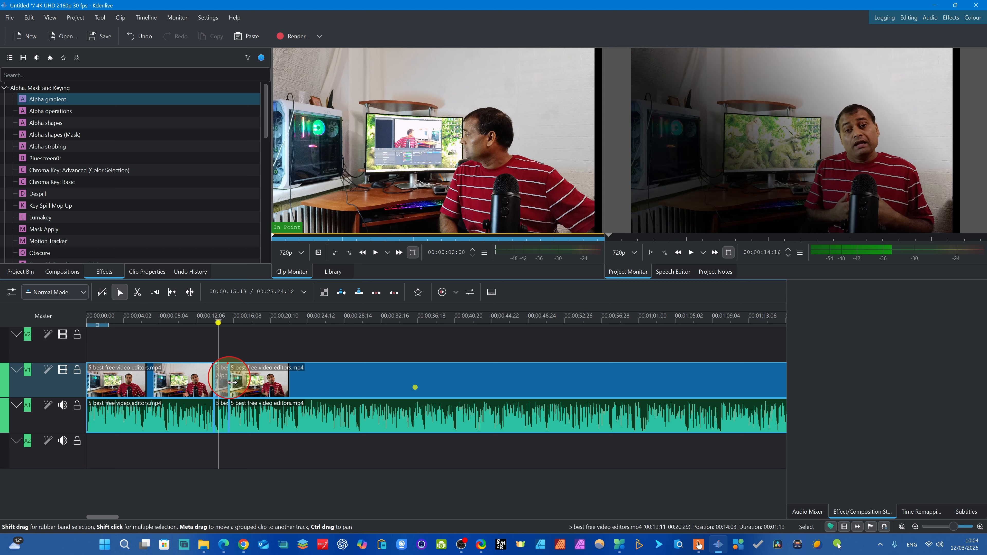
click(223, 376)
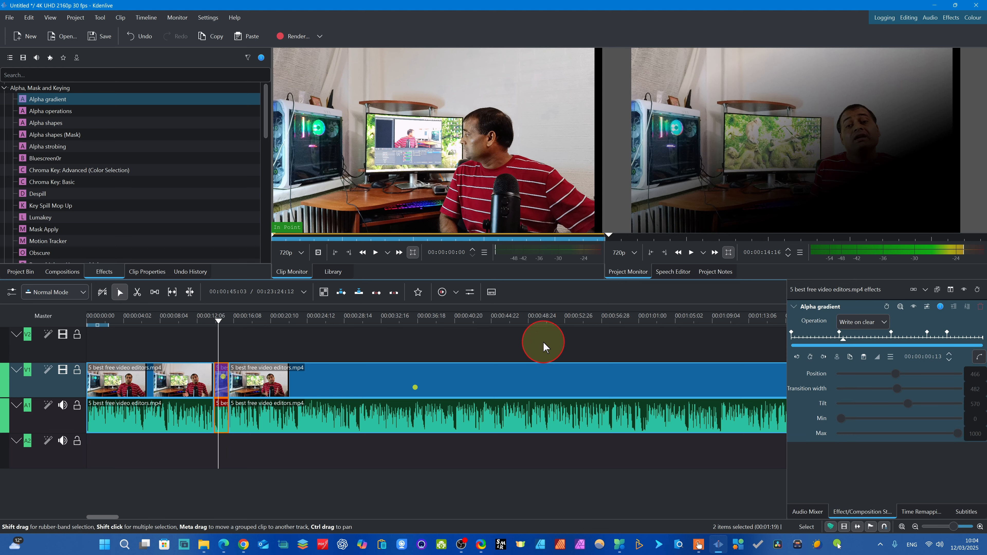
click(903, 221)
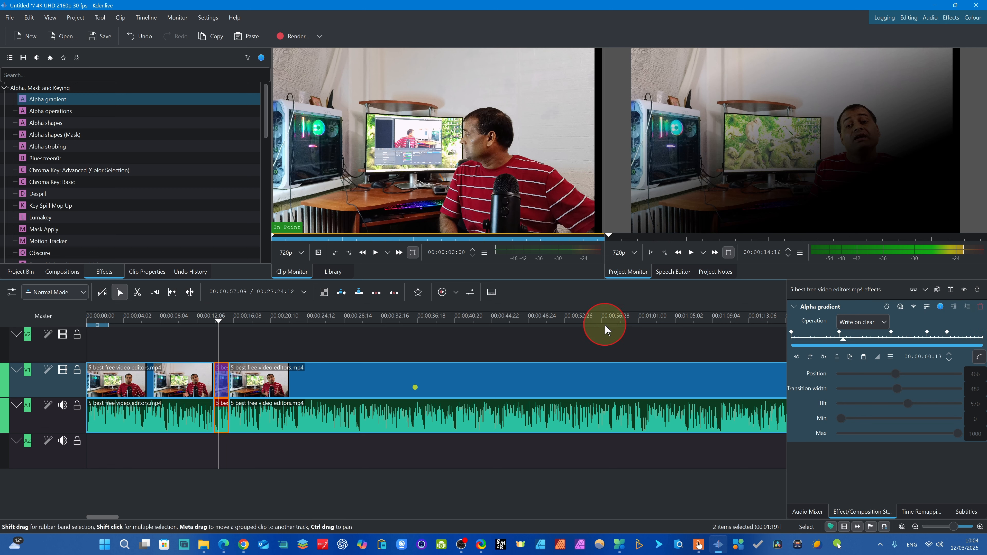
click(216, 341)
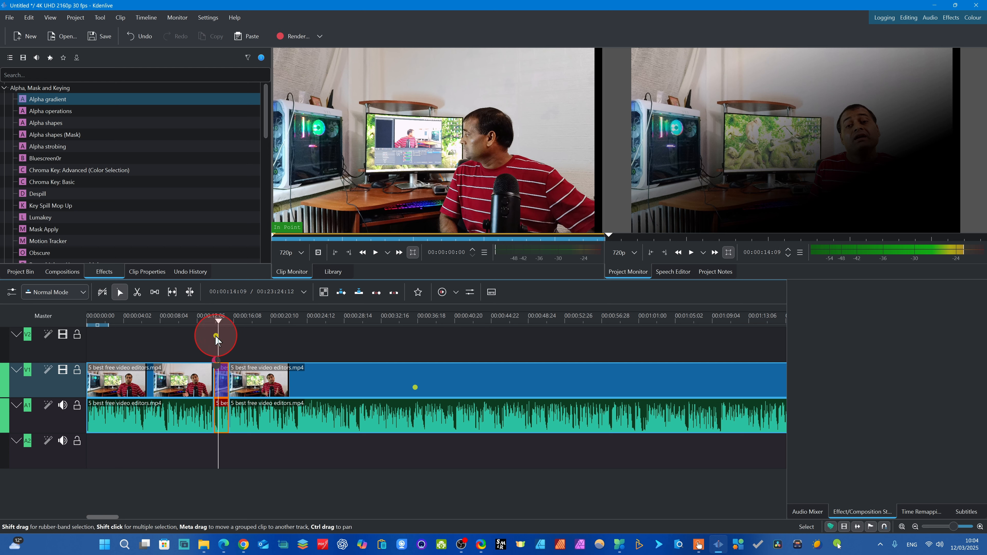
click(210, 337)
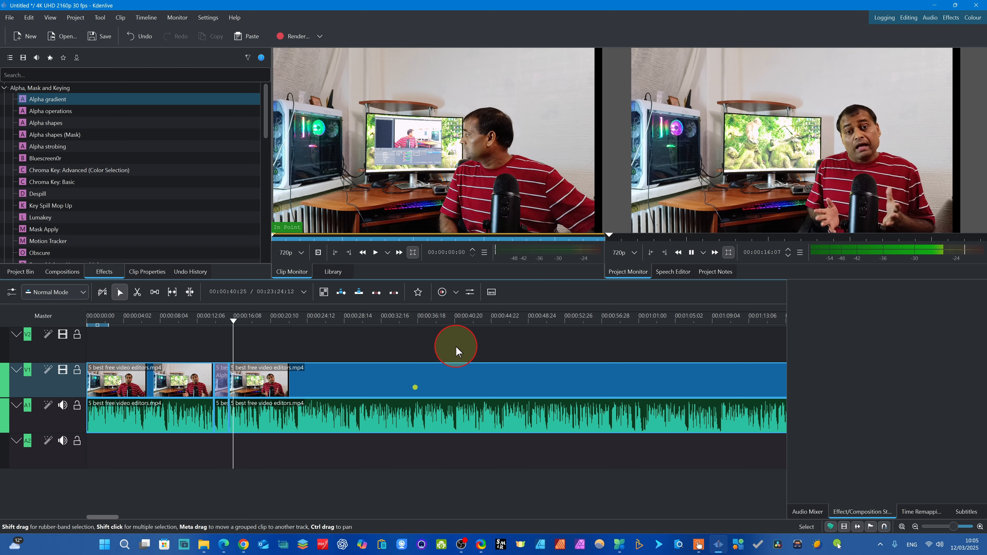
key(space)
- Add another Alpha gradient keyframe at 00:00:14:22 in the short segment and adjust its gradient settings
drag(230, 332, 221, 333)
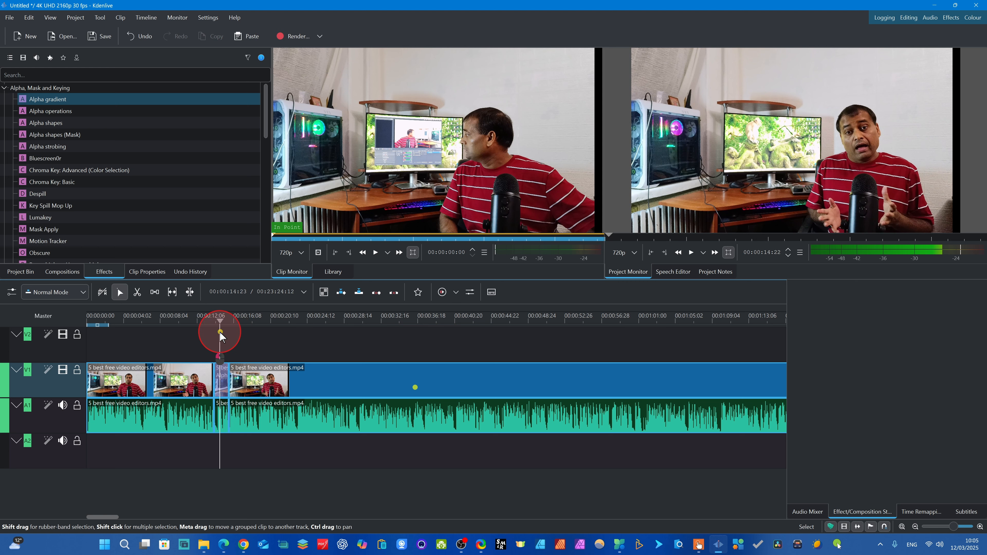
click(225, 374)
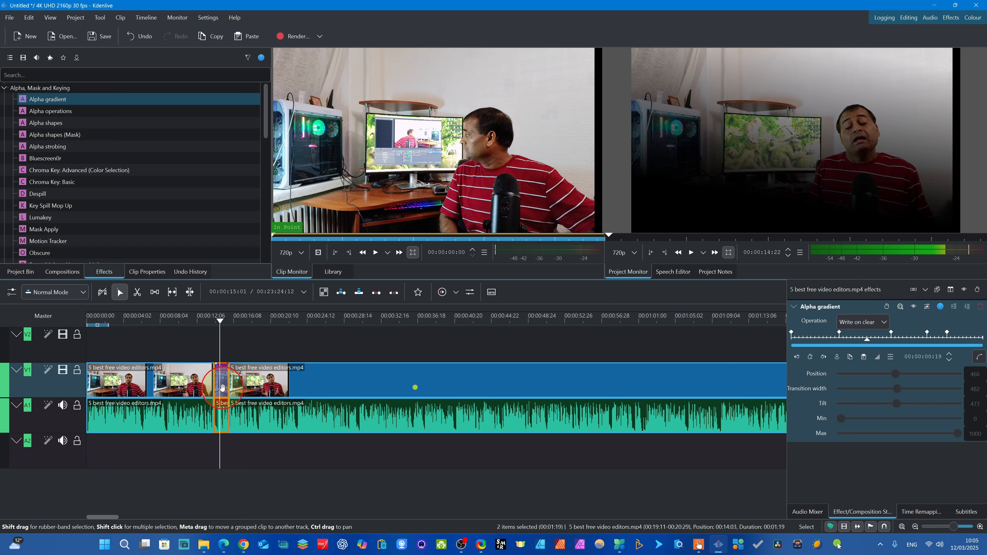
click(810, 357)
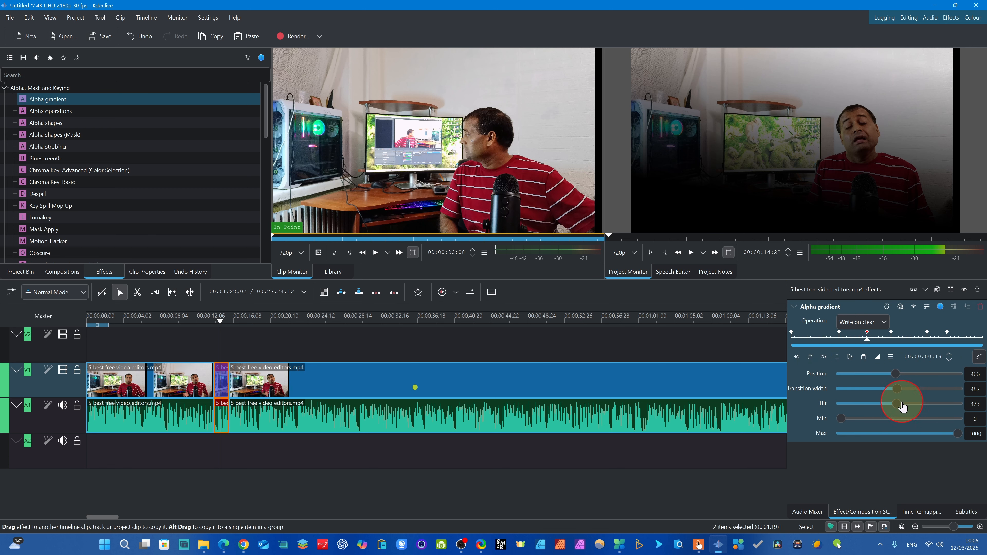
mouse_move(907, 390)
mouse_down()
mouse_move(897, 388)
mouse_move(927, 375)
mouse_move(864, 376)
mouse_move(908, 376)
mouse_up()
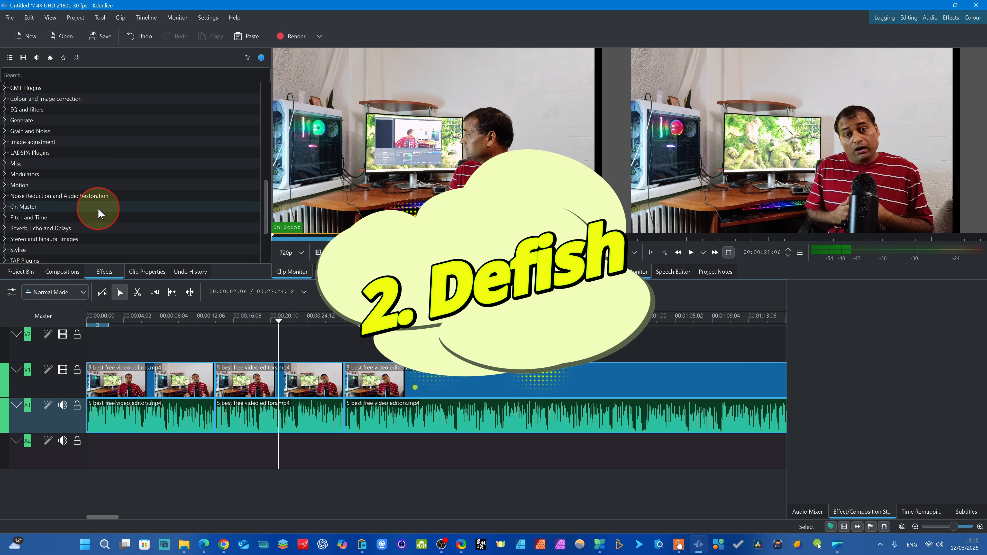
- Search the effects list for "defish"
click(75, 78)
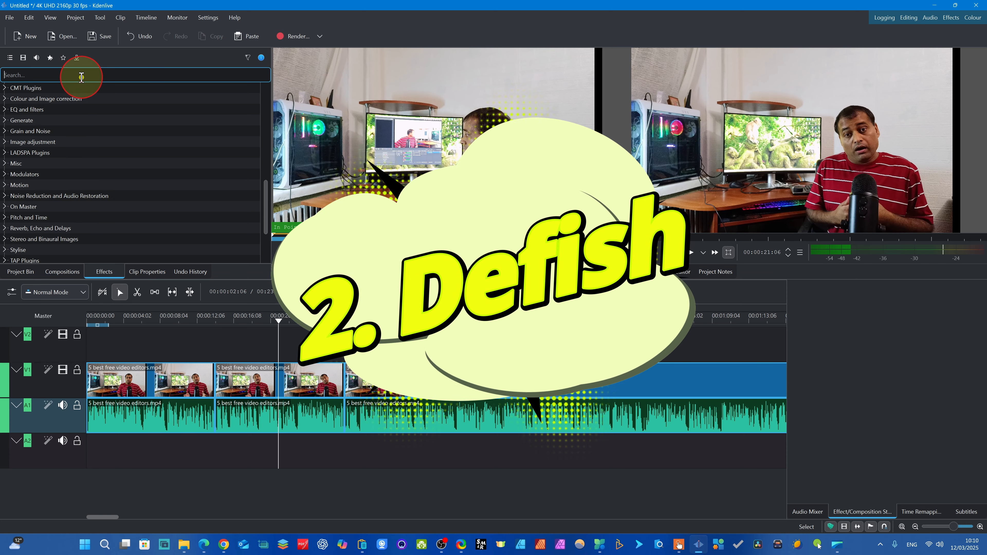
text(defish)
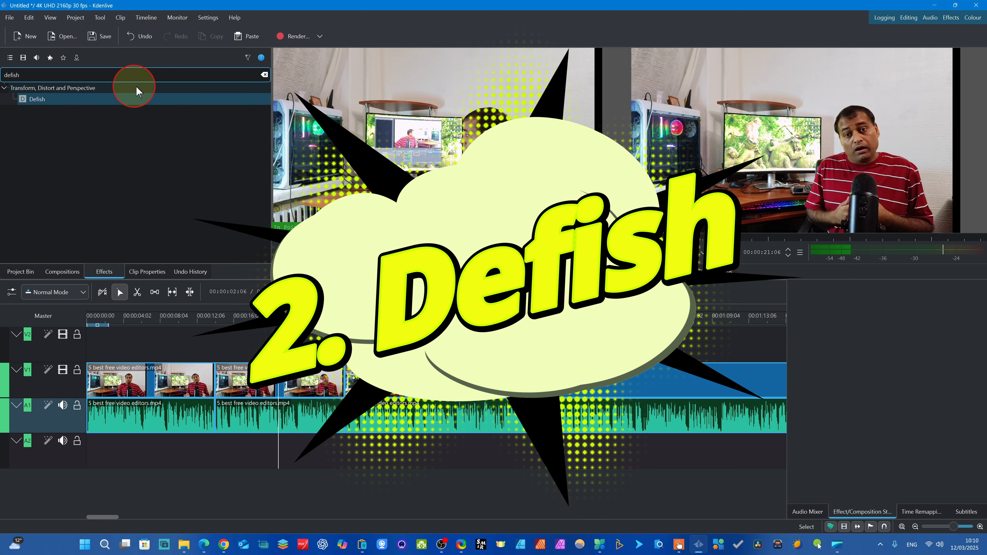
- Clear the effect search and locate Defish in the full list under Transform, Distort and Perspective
click(264, 75)
scroll(98, 144, down, 4)
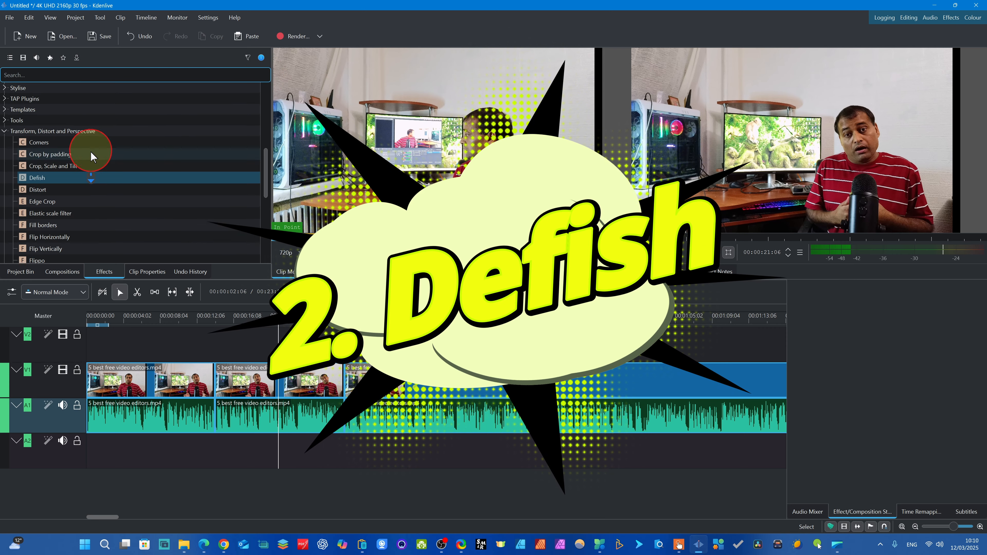
scroll(98, 171, up, 10)
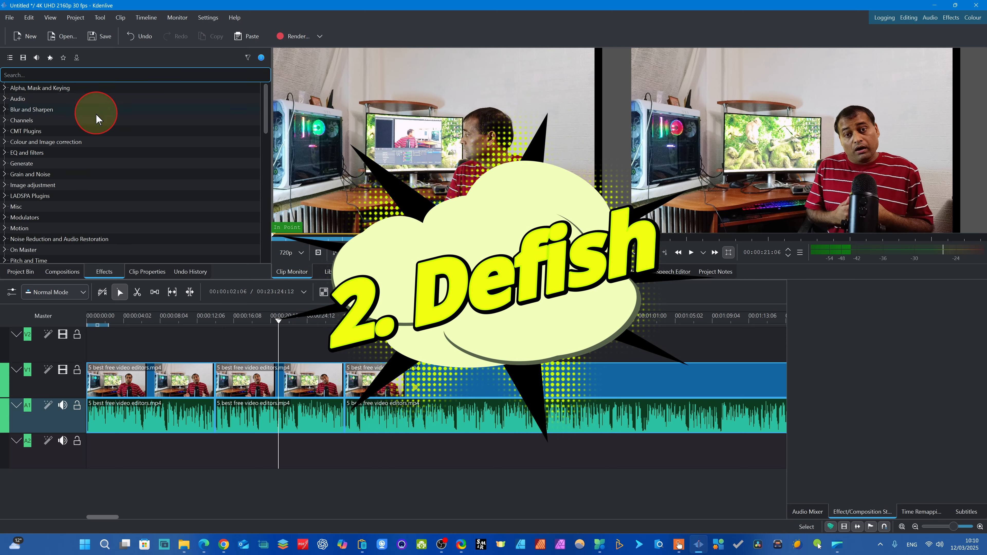
scroll(80, 144, down, 5)
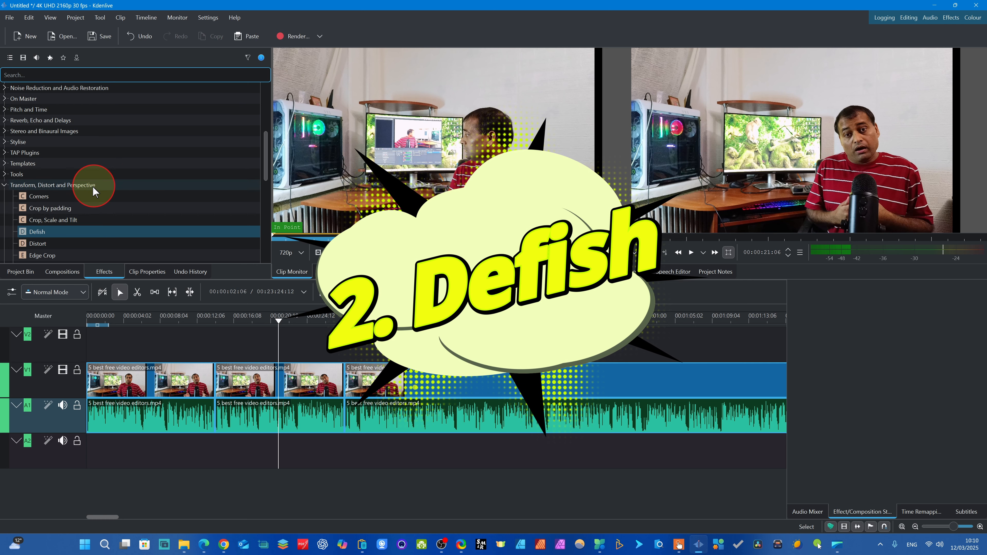
- Apply the Defish effect to the second video segment on track V1
scroll(89, 187, down, 2)
scroll(72, 191, down, 5)
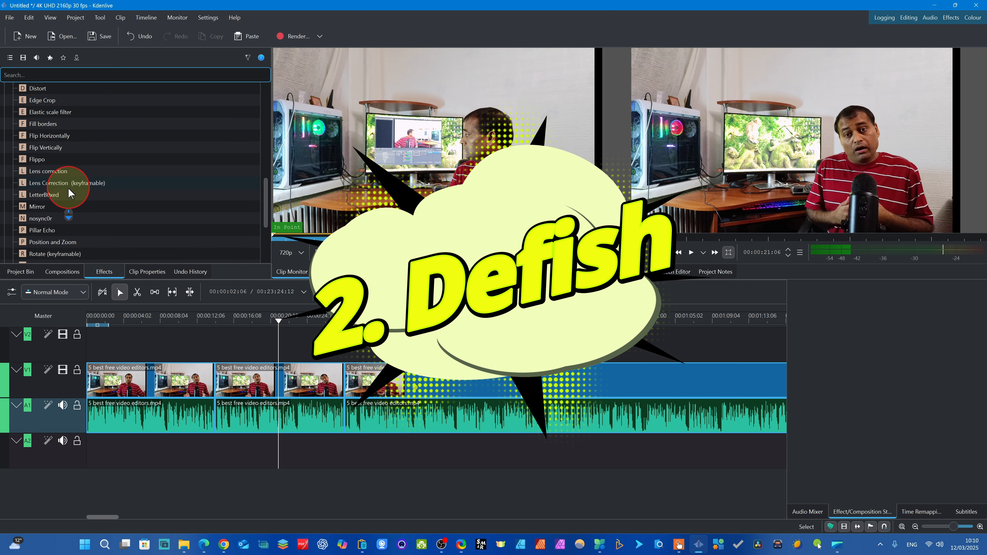
scroll(70, 210, up, 7)
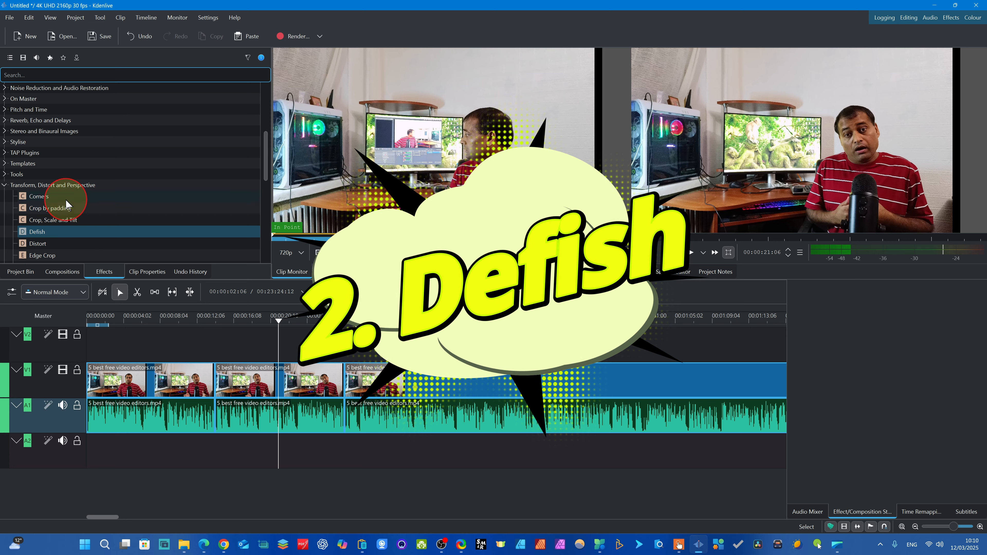
scroll(65, 199, down, 2)
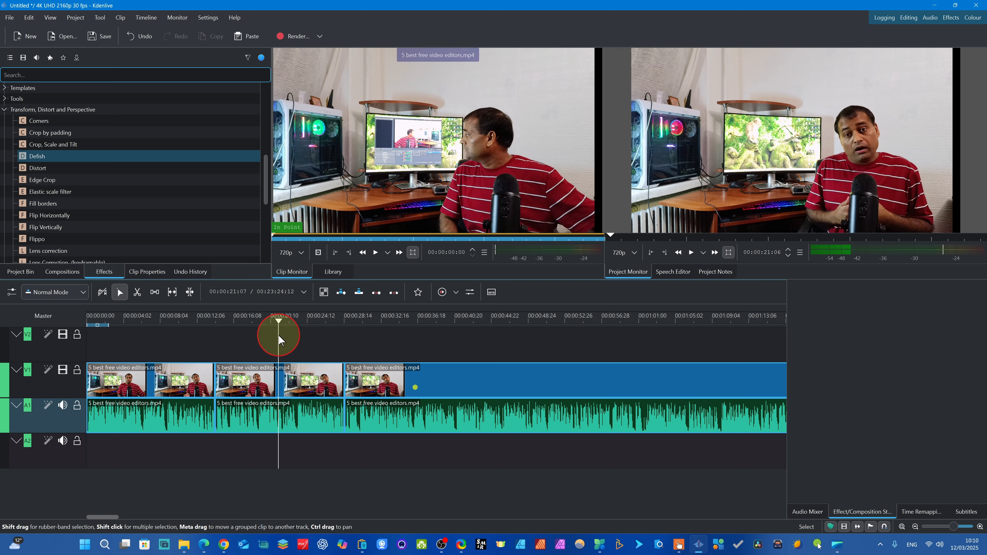
drag(272, 325, 227, 322)
click(299, 386)
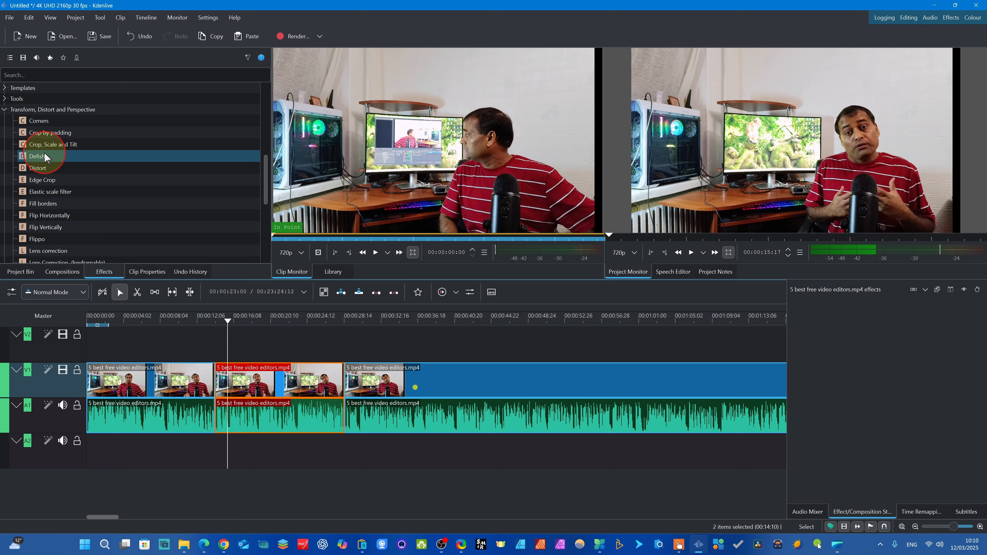
drag(44, 152, 273, 396)
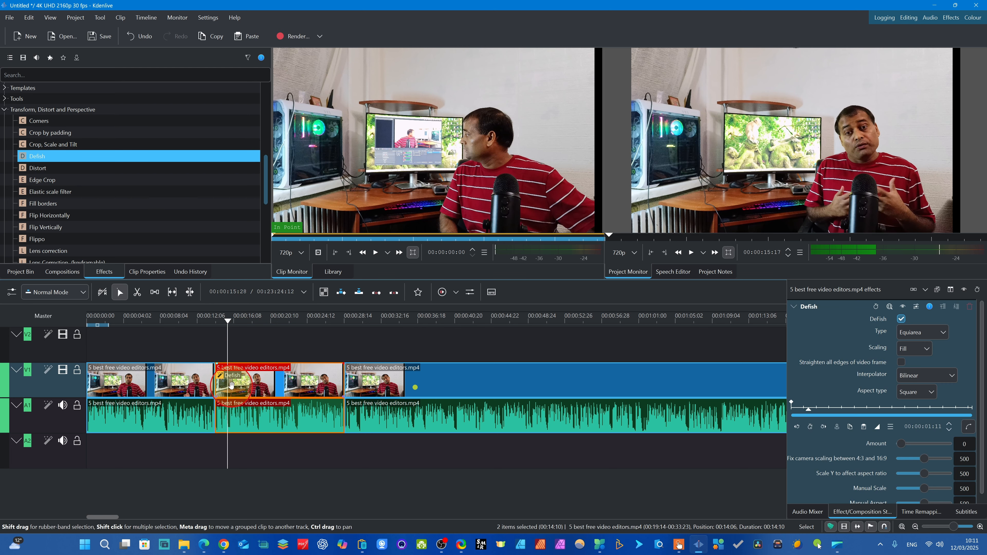
- Review the Defish type options for the second segment, keep Equiarea, and set the aspect type to HDV
drag(221, 330, 195, 321)
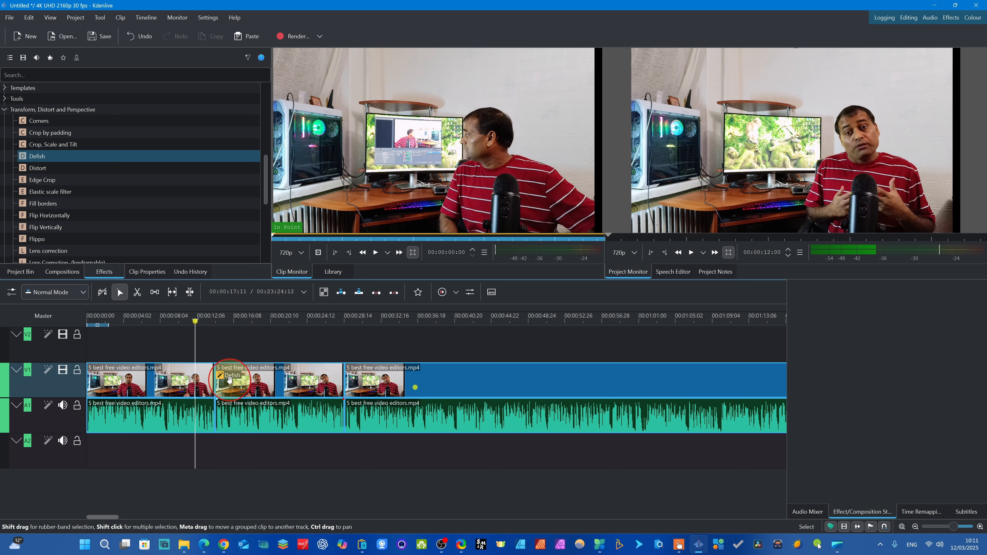
click(257, 393)
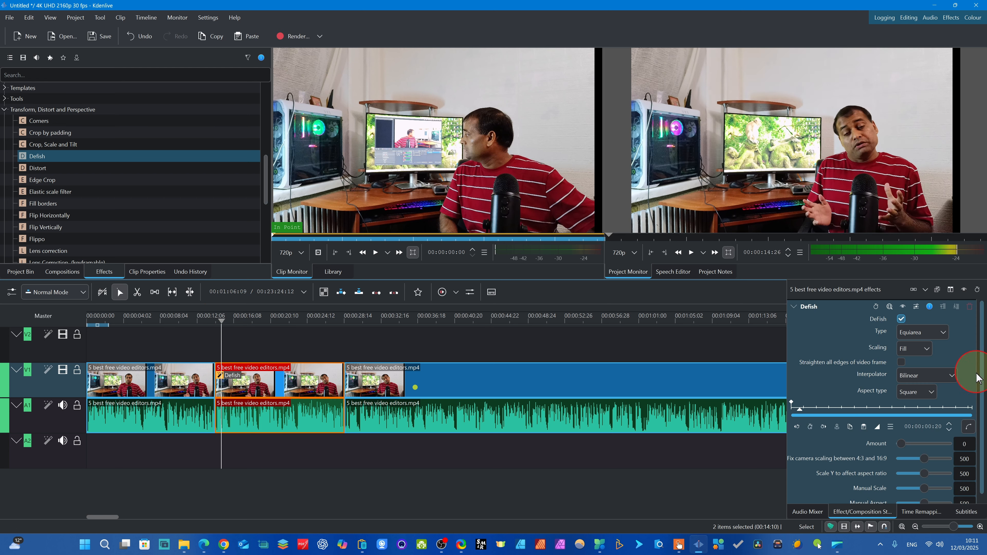
drag(983, 389, 984, 343)
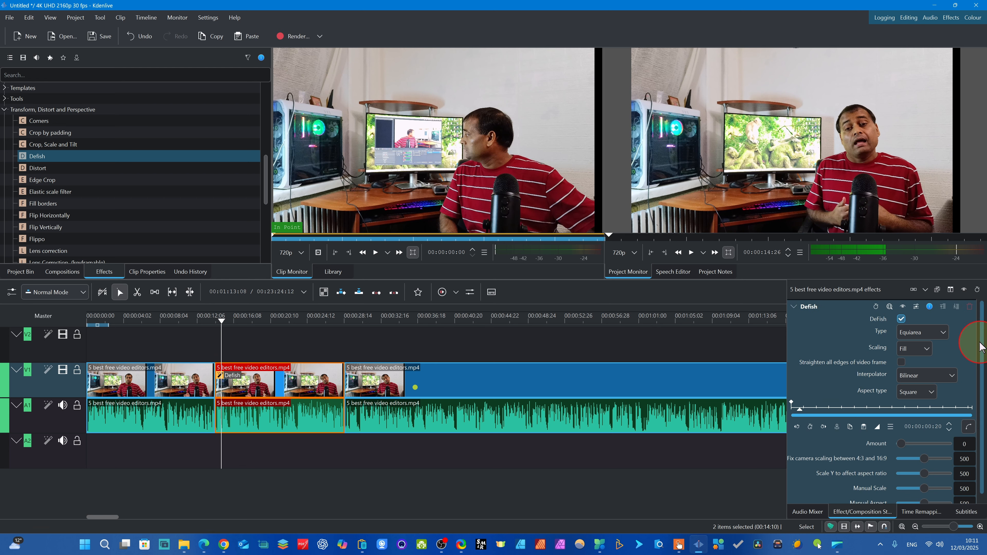
click(946, 334)
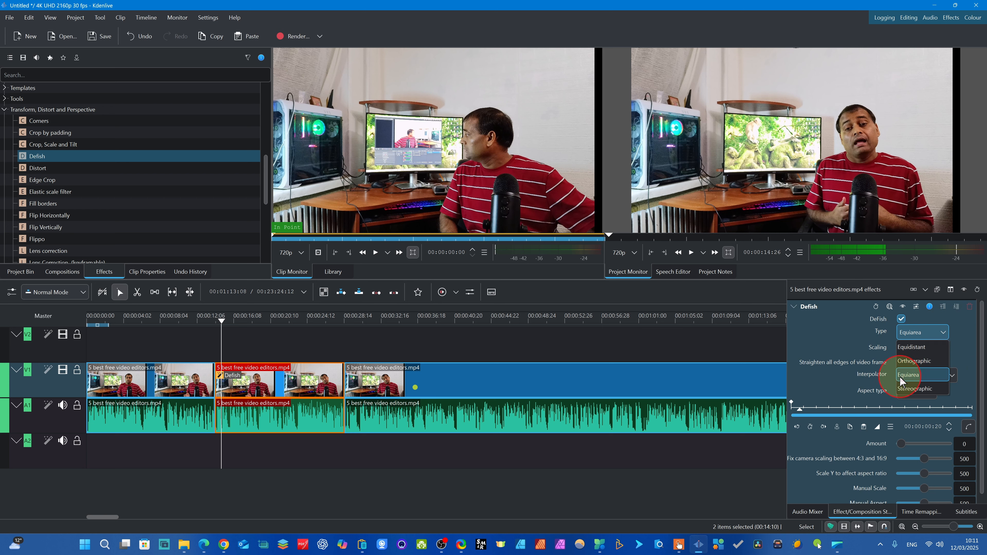
click(843, 332)
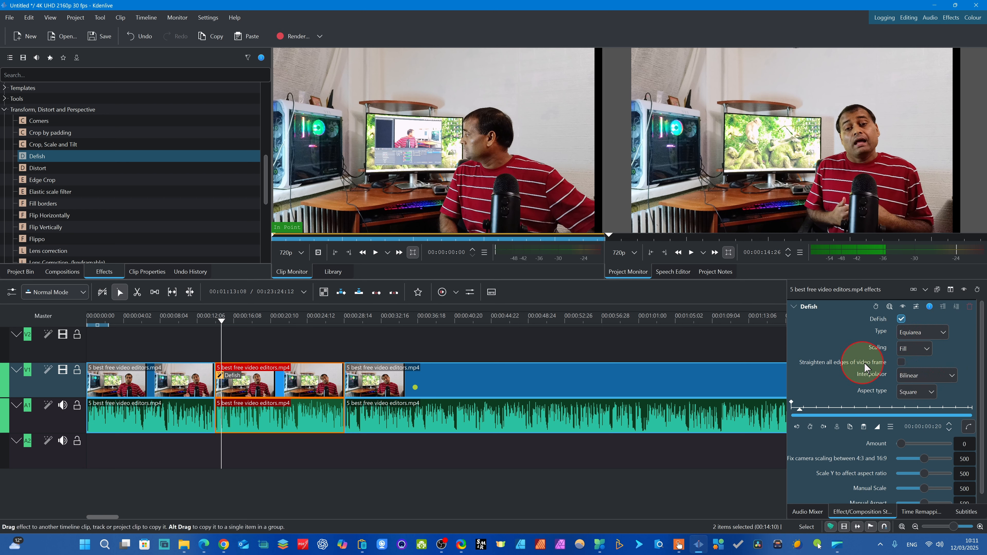
click(925, 393)
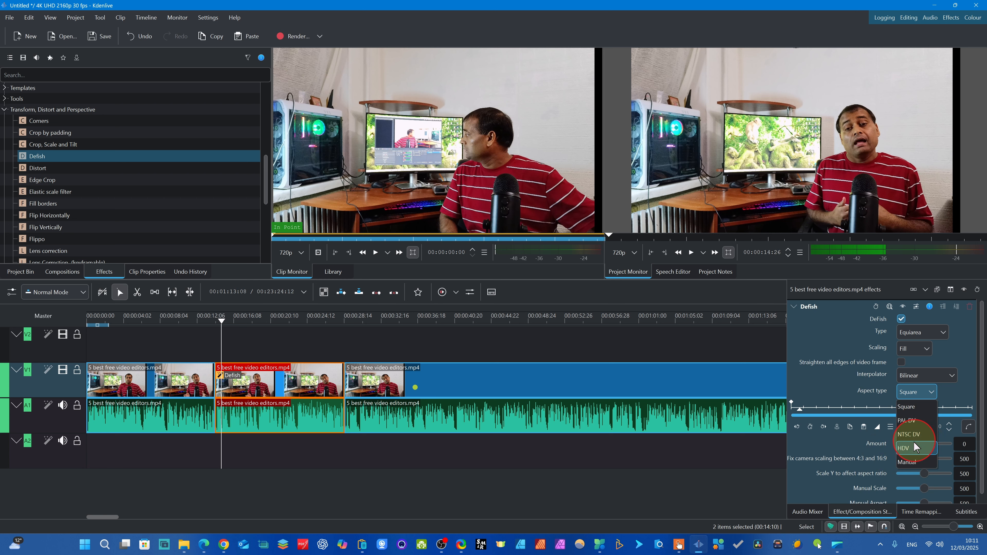
click(906, 449)
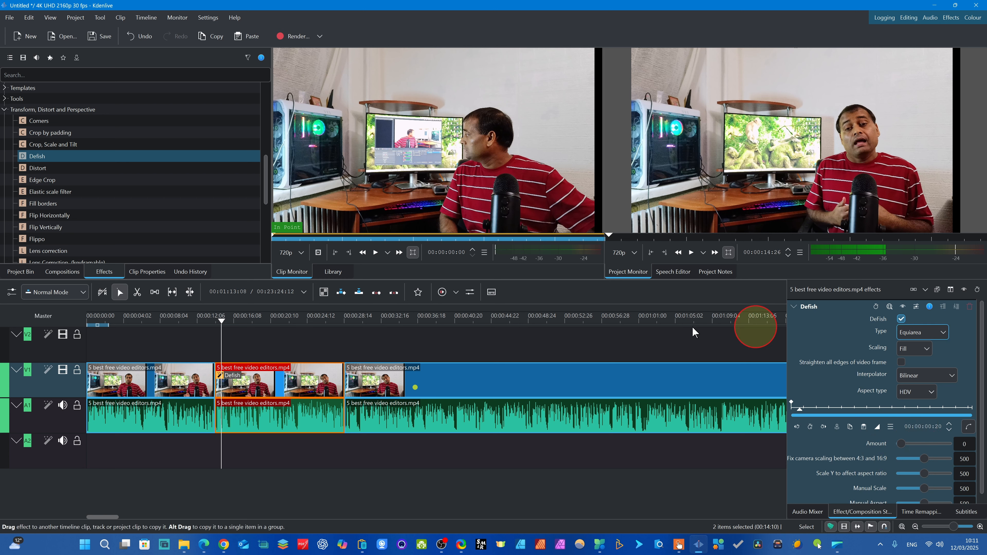
- Add a Defish keyframe at 00:00:15:14 in the second segment and set its Amount to 853
drag(986, 375, 985, 381)
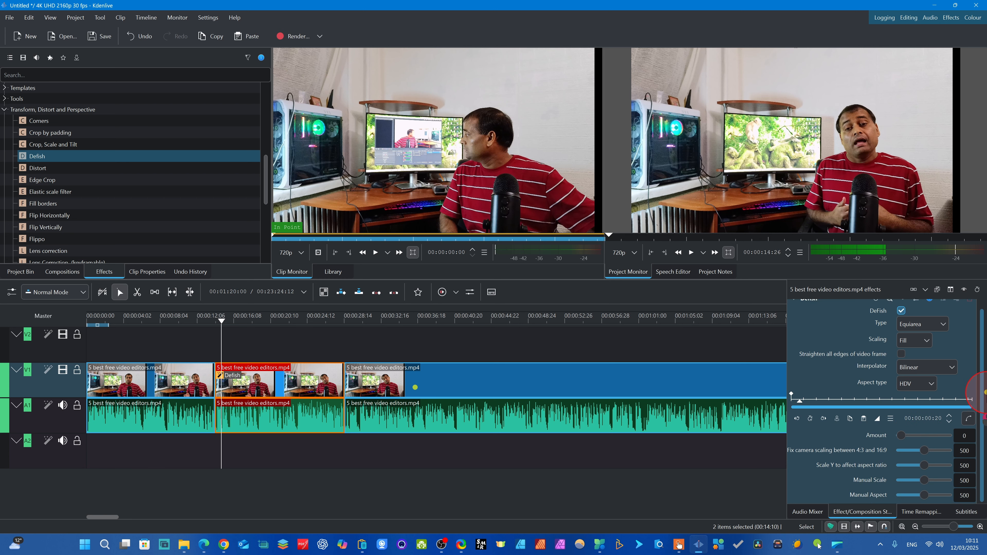
click(218, 337)
click(227, 337)
click(232, 380)
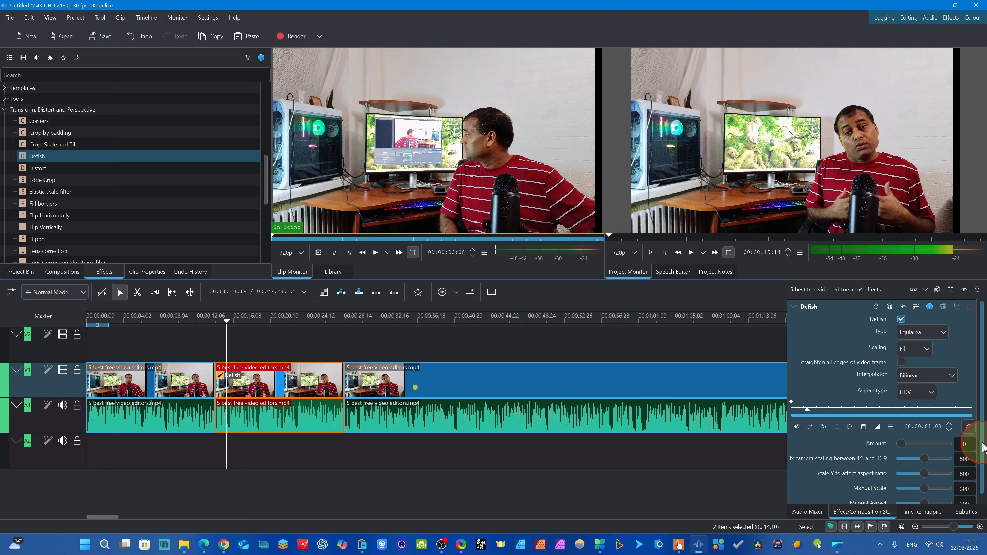
drag(983, 443, 986, 487)
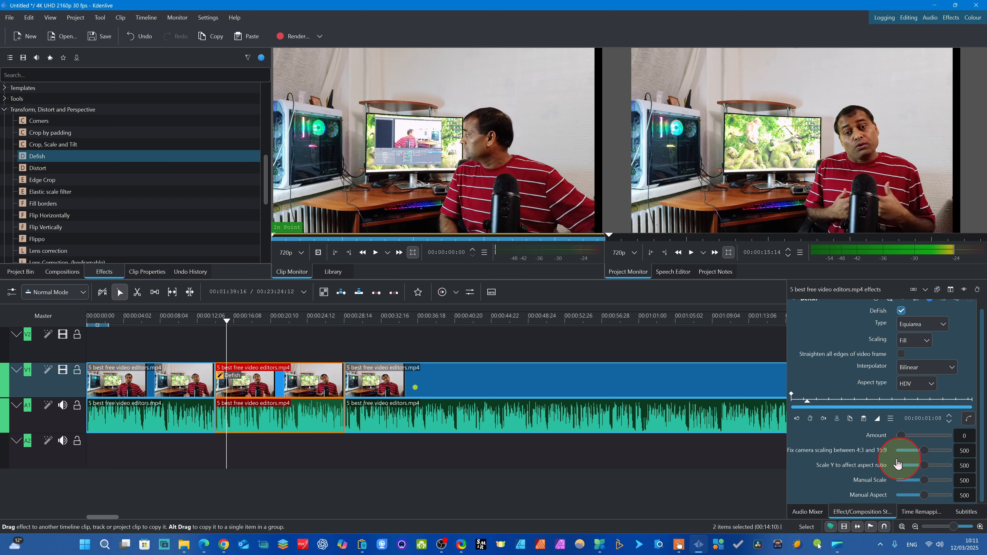
click(811, 419)
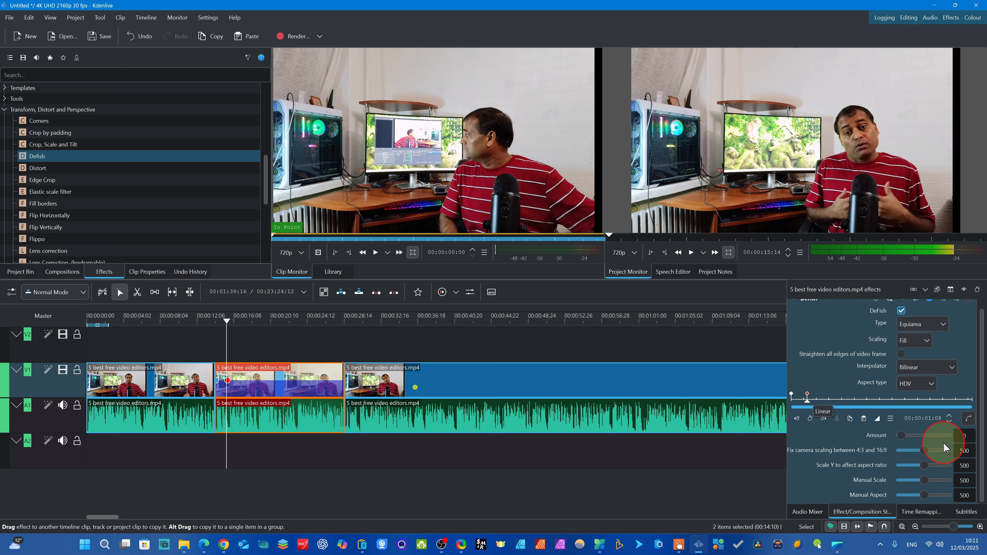
click(902, 436)
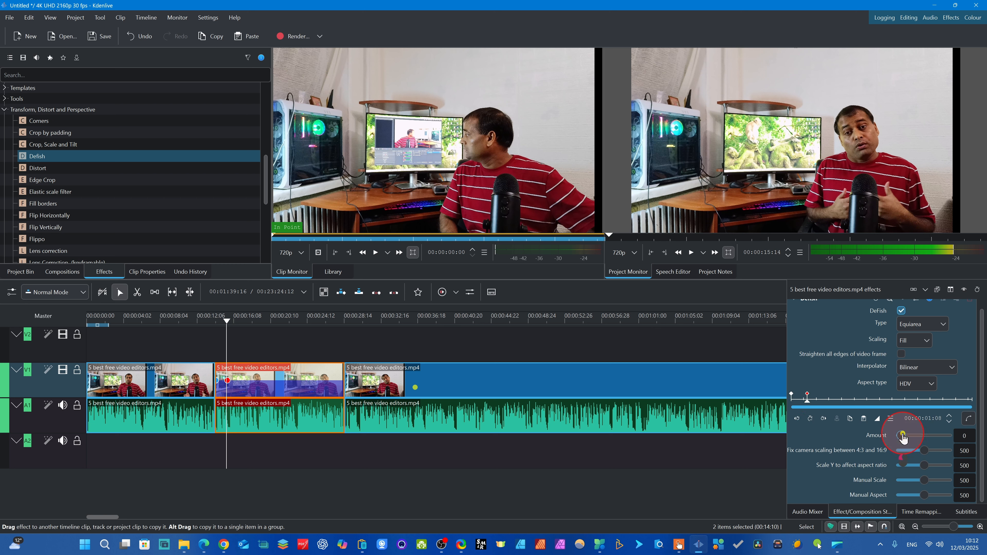
drag(906, 437, 944, 441)
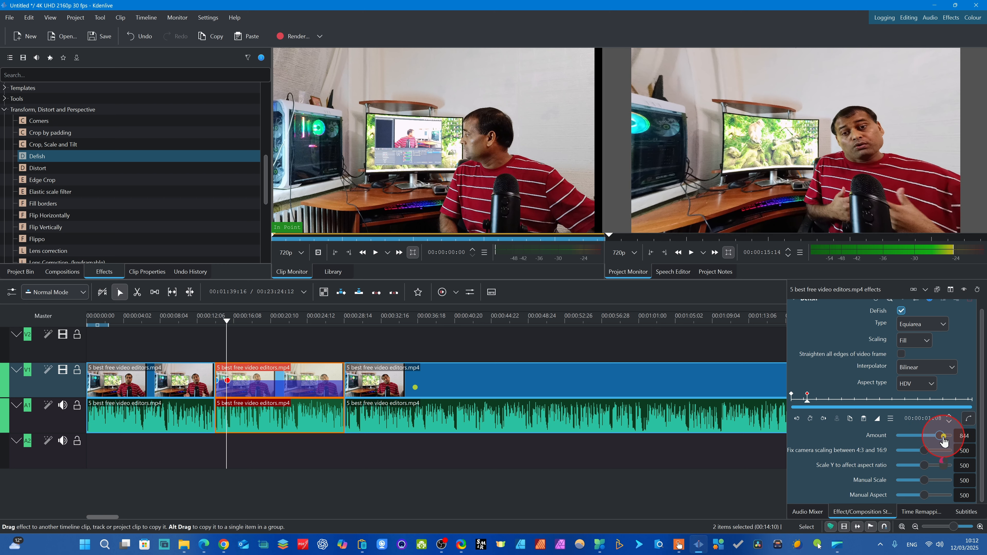
mouse_move(944, 442)
mouse_down()
mouse_move(936, 439)
mouse_move(944, 439)
mouse_up()
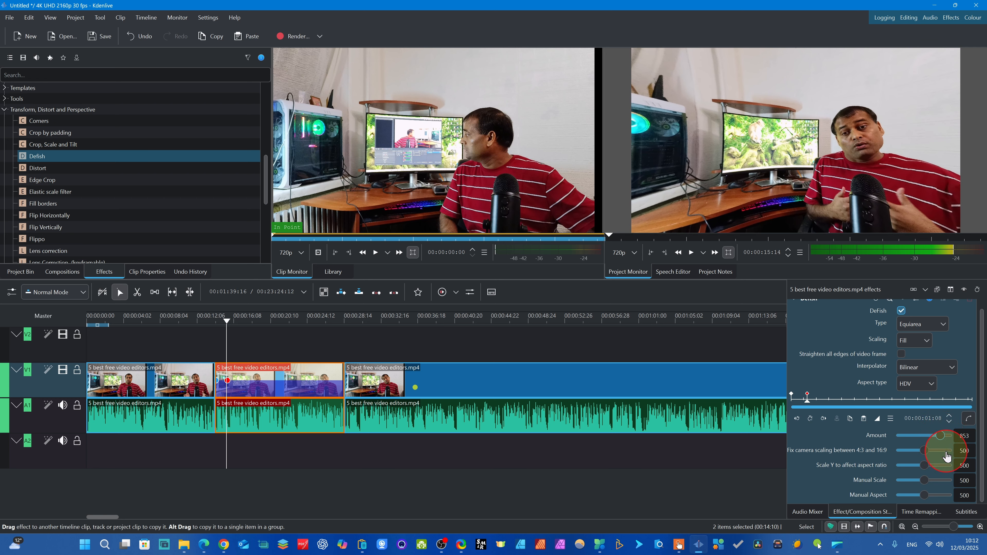
- Add a Defish keyframe at 00:00:21:20 in the second segment and reduce its Amount to 486
drag(225, 334, 283, 342)
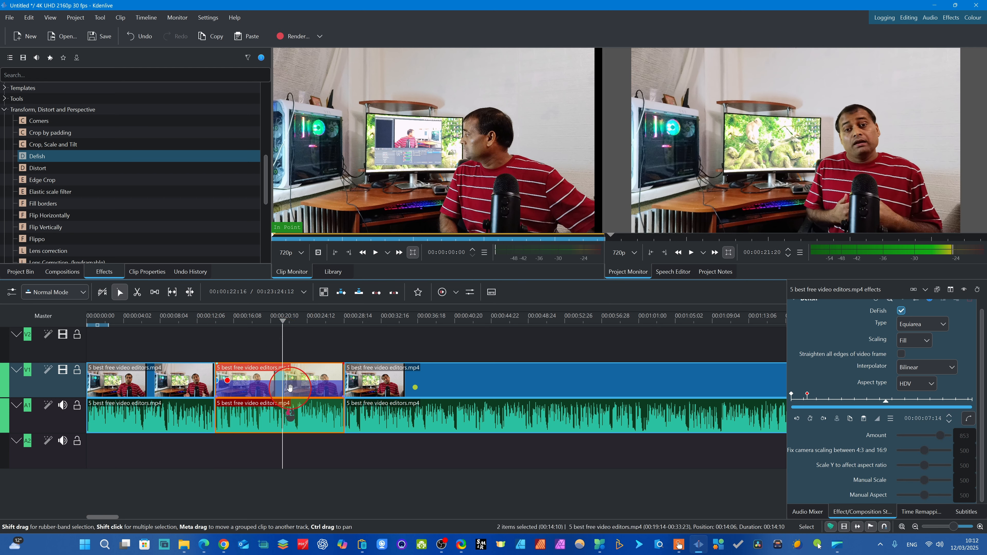
click(812, 419)
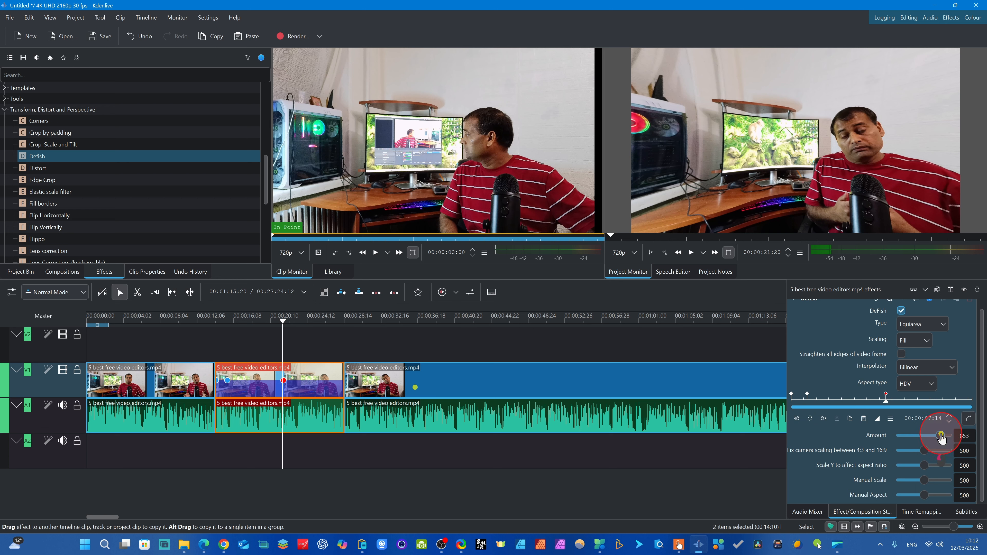
drag(935, 436, 924, 435)
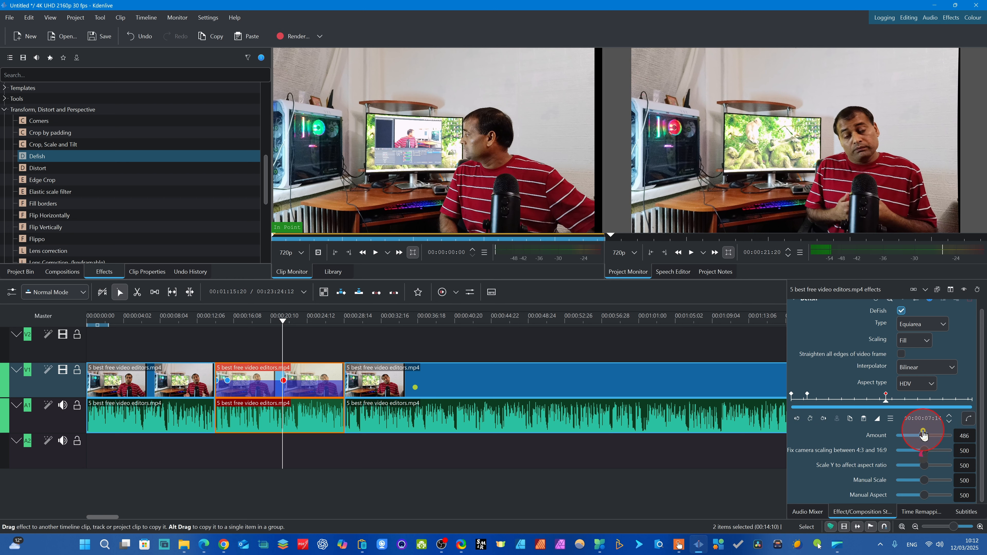
- Add a Defish keyframe at 00:00:25:15 in the second segment and raise its Amount to 881
drag(282, 328, 315, 330)
click(311, 390)
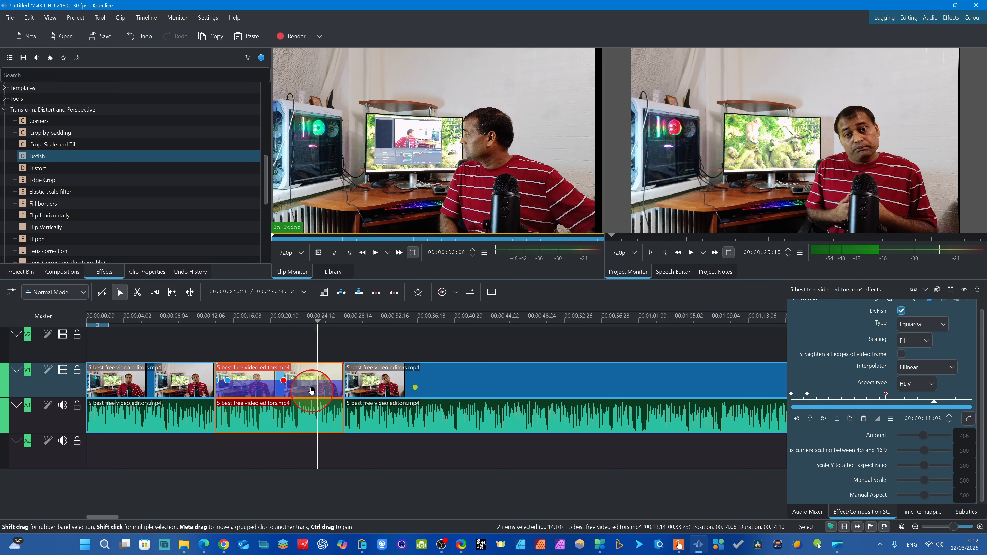
click(811, 419)
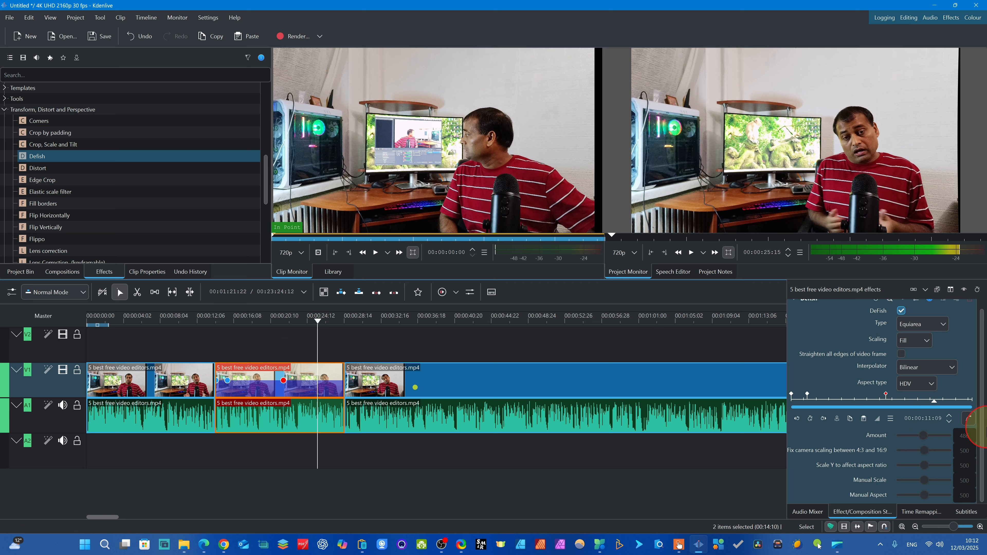
click(923, 437)
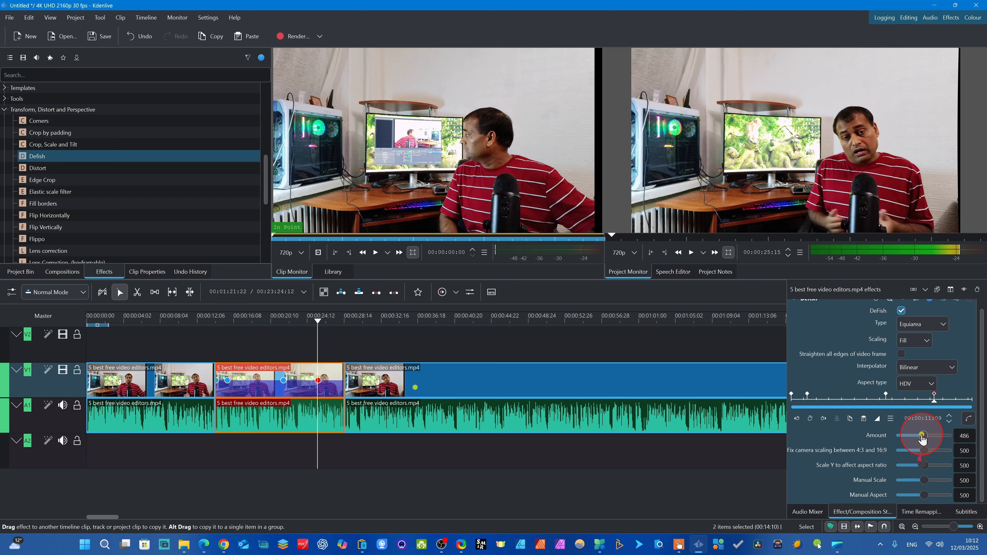
drag(925, 437, 946, 436)
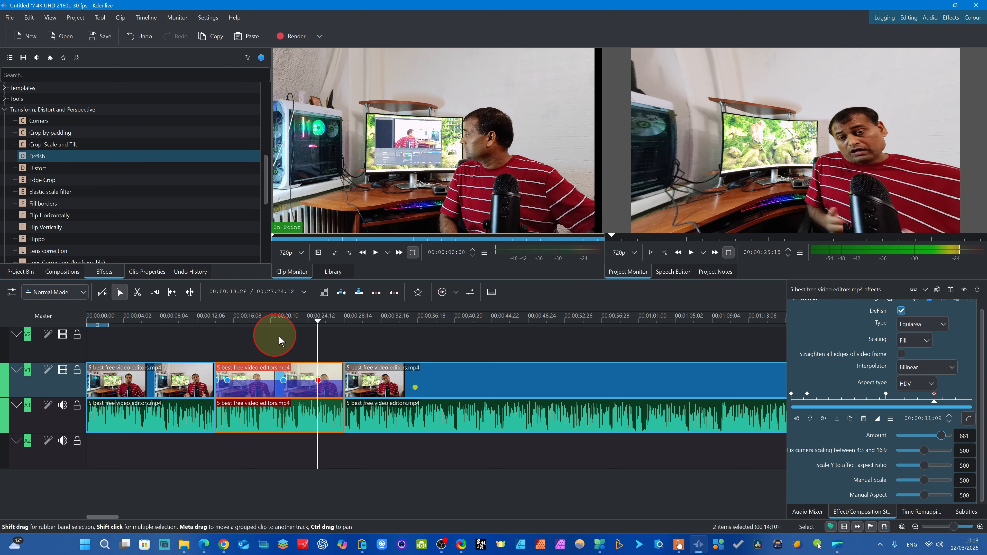
- Play the second segment from just before its start at 00:00:13:23 to preview the animated Defish effect
drag(317, 331, 229, 330)
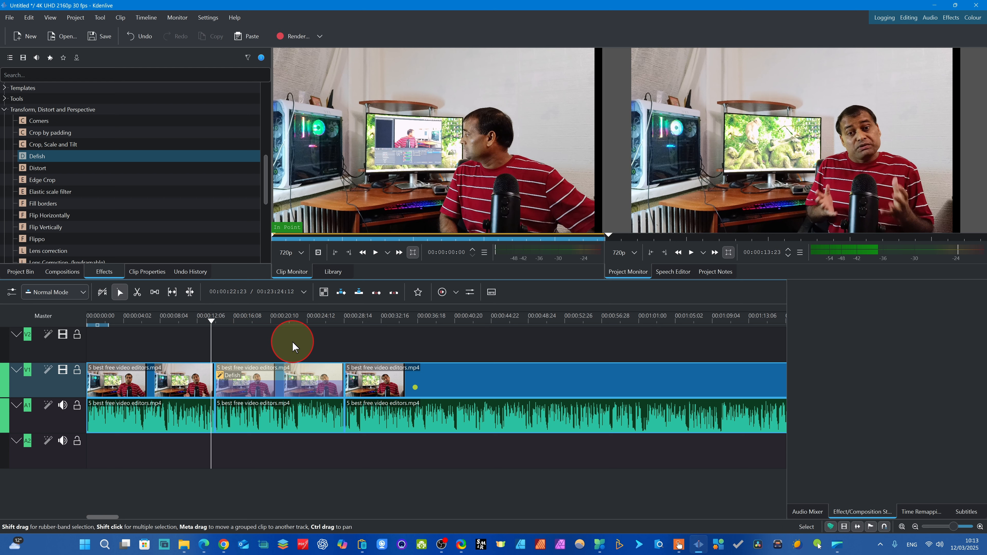
key(space)
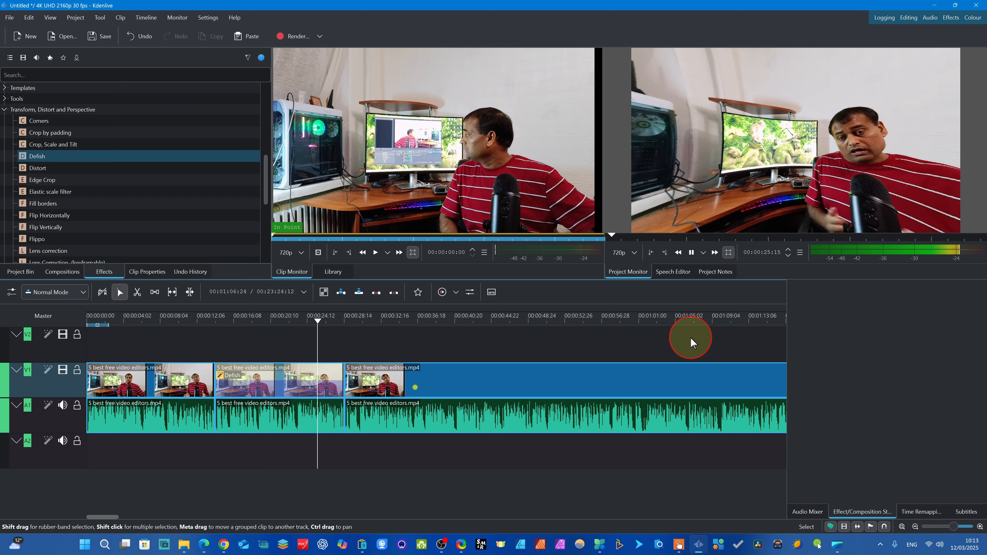
click(960, 153)
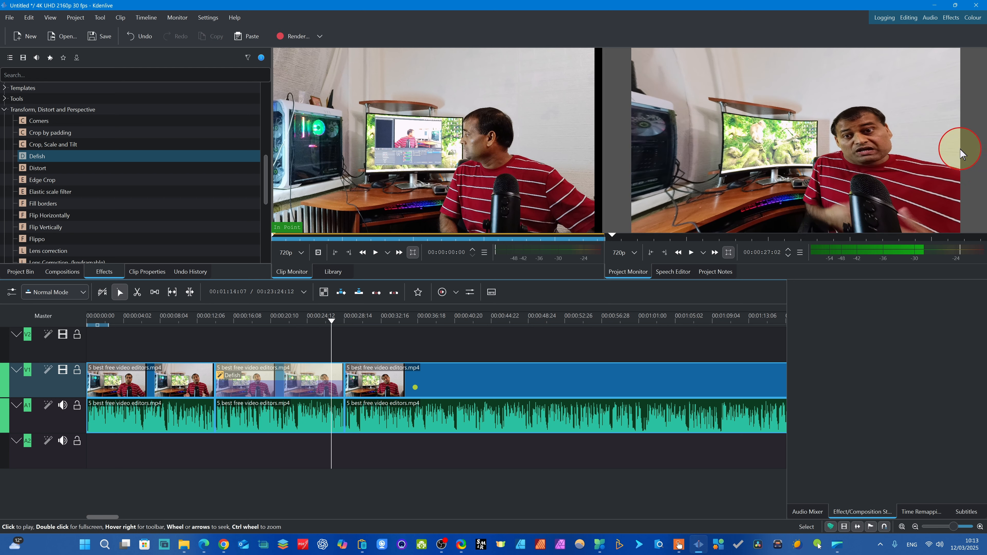
- Lower the monitor preview resolution to 270p and replay the second segment from its beginning
click(634, 253)
click(618, 324)
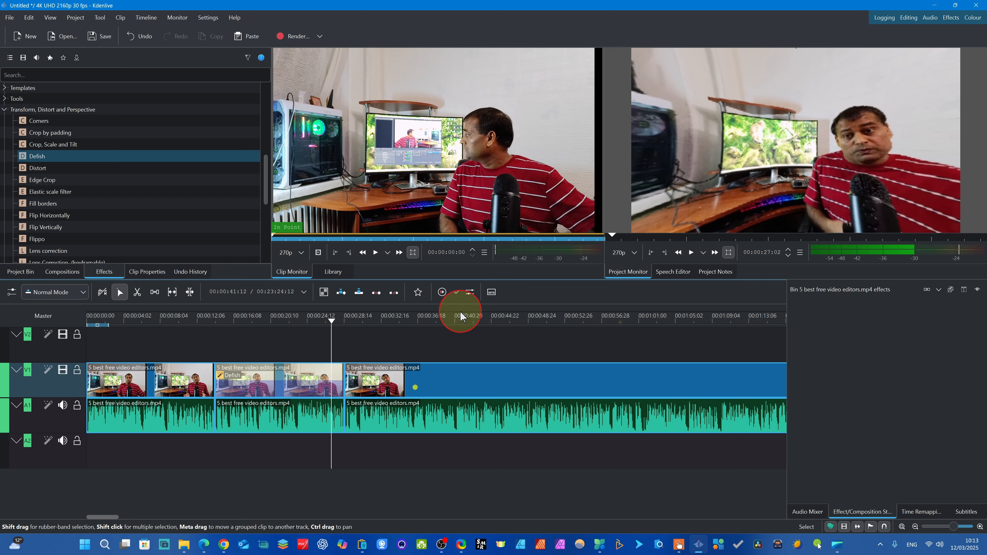
drag(332, 335, 216, 340)
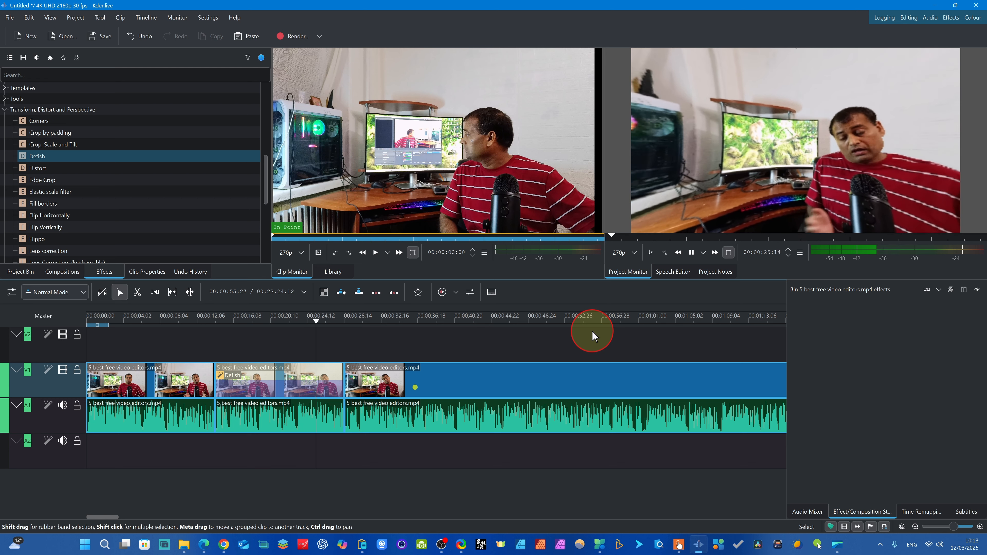
key(space)
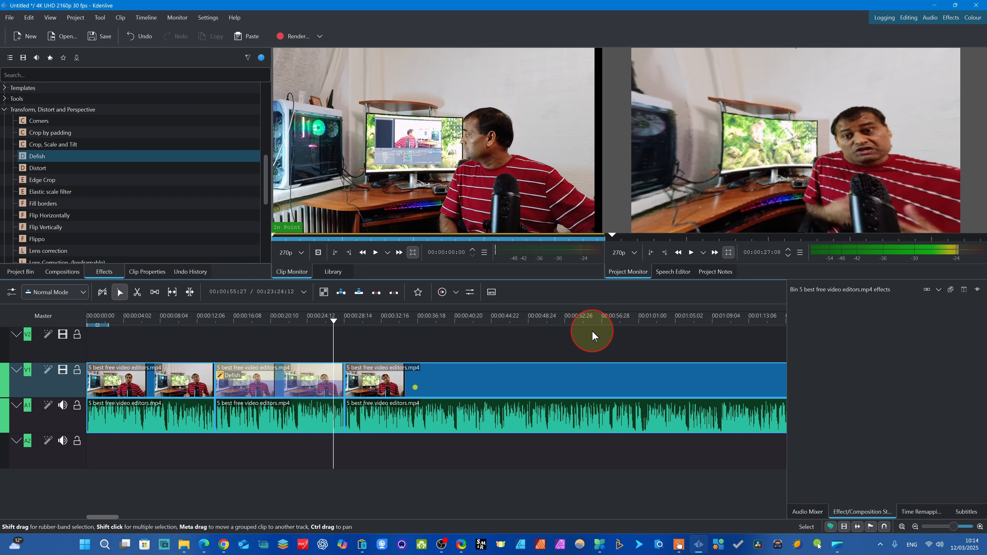
- Inspect the second segment's Defish settings at 00:00:17:19, and return the playhead to 00:00:15:02 near its start
drag(331, 319, 246, 330)
click(223, 379)
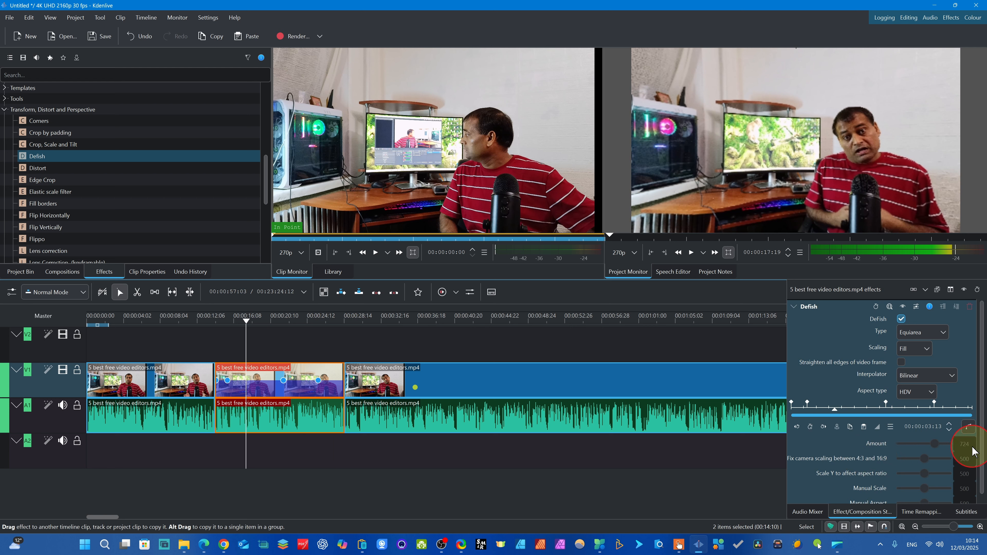
scroll(983, 457, down, 1)
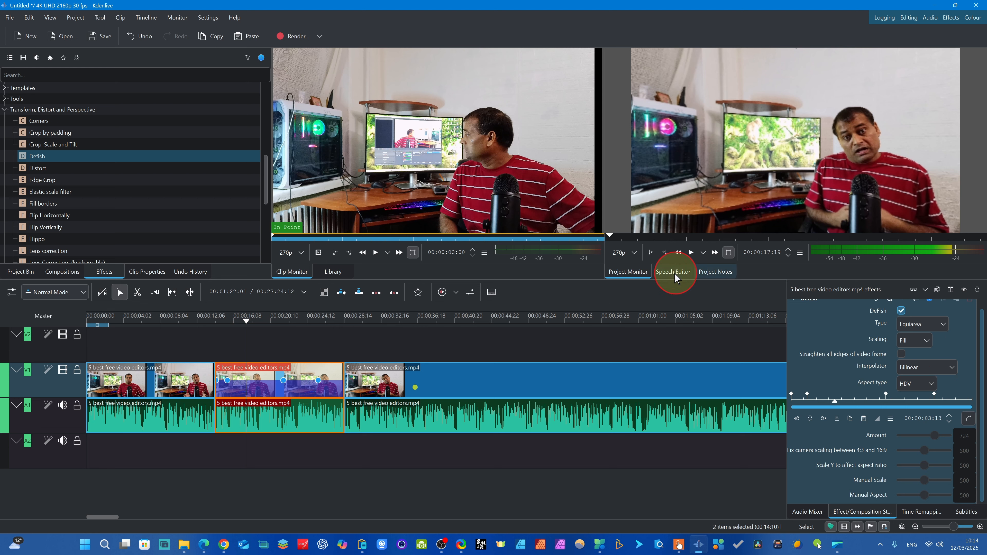
click(240, 342)
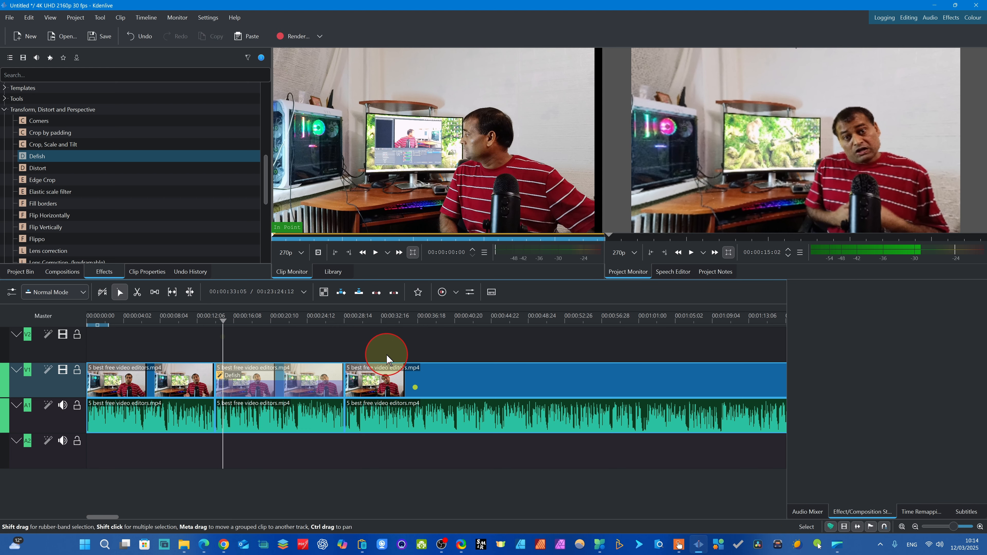
- Replay the second segment from 00:00:15:02, and examine its Defish parameters with the playhead at 00:00:15:29
key(space)
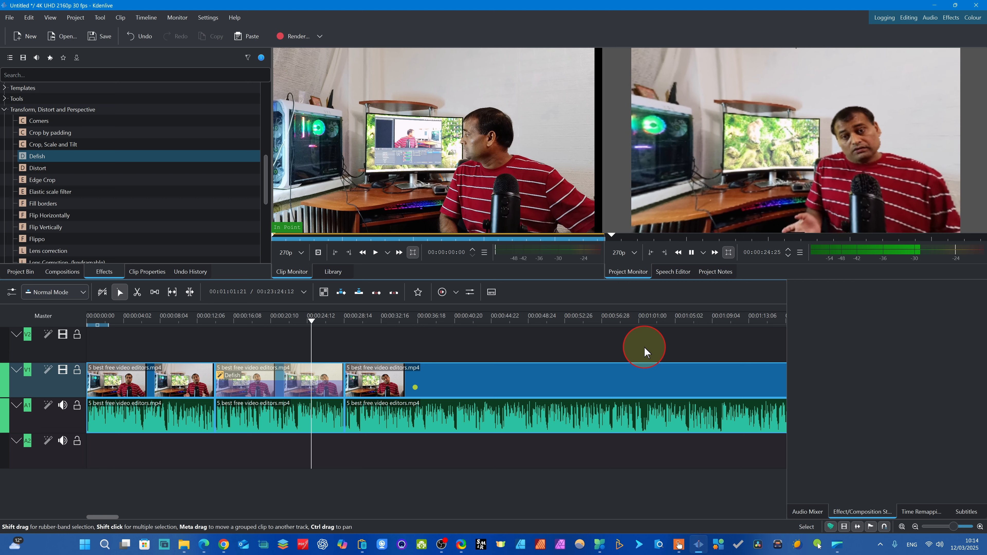
key(space)
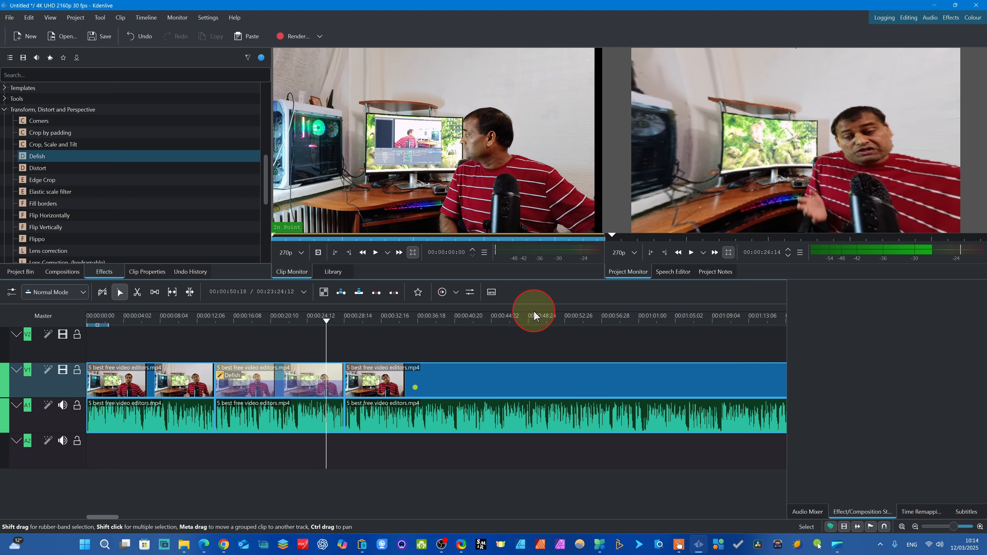
click(231, 345)
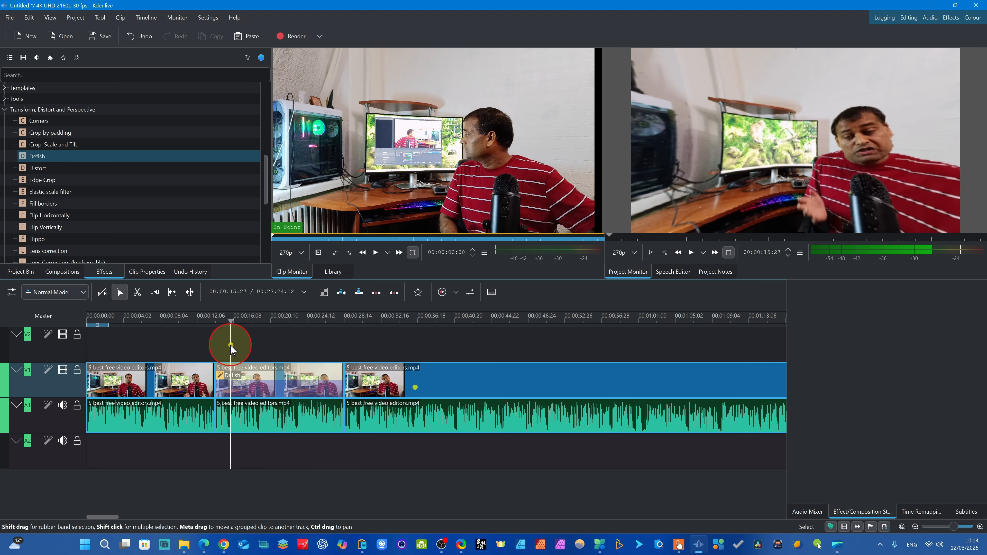
drag(224, 380, 225, 379)
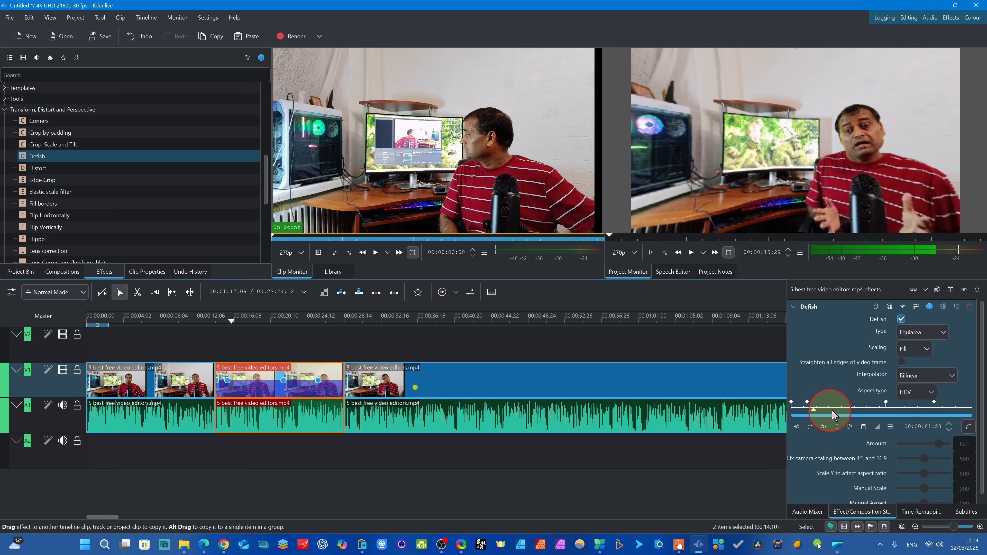
scroll(982, 436, down, 1)
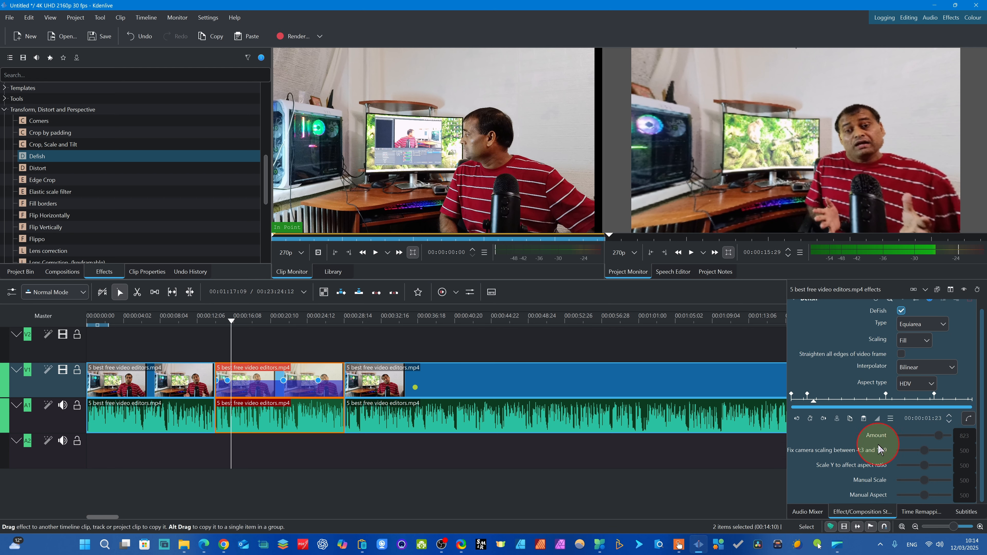
- Add a Defish keyframe at 00:00:17:11 in the second segment and set the camera scaling between 4:3 and 16:9 to 688
drag(231, 340, 244, 341)
click(253, 376)
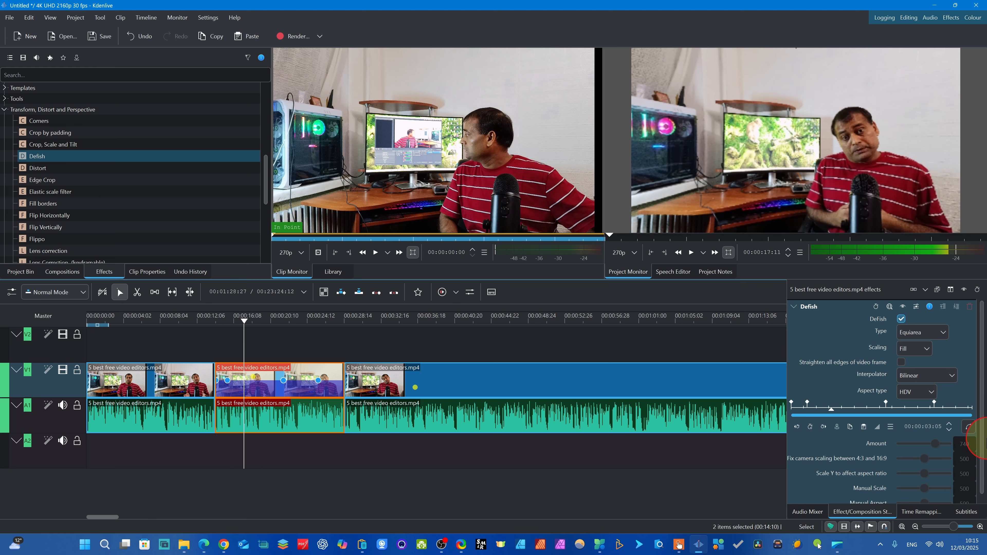
click(823, 428)
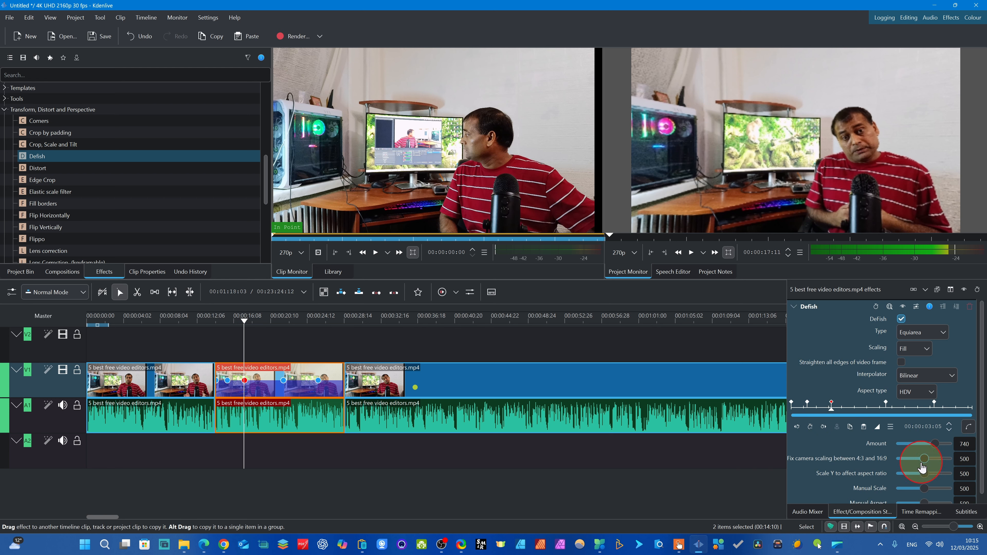
mouse_move(925, 460)
mouse_down()
mouse_move(937, 458)
mouse_move(913, 457)
mouse_move(961, 460)
mouse_move(918, 459)
mouse_move(936, 459)
mouse_up()
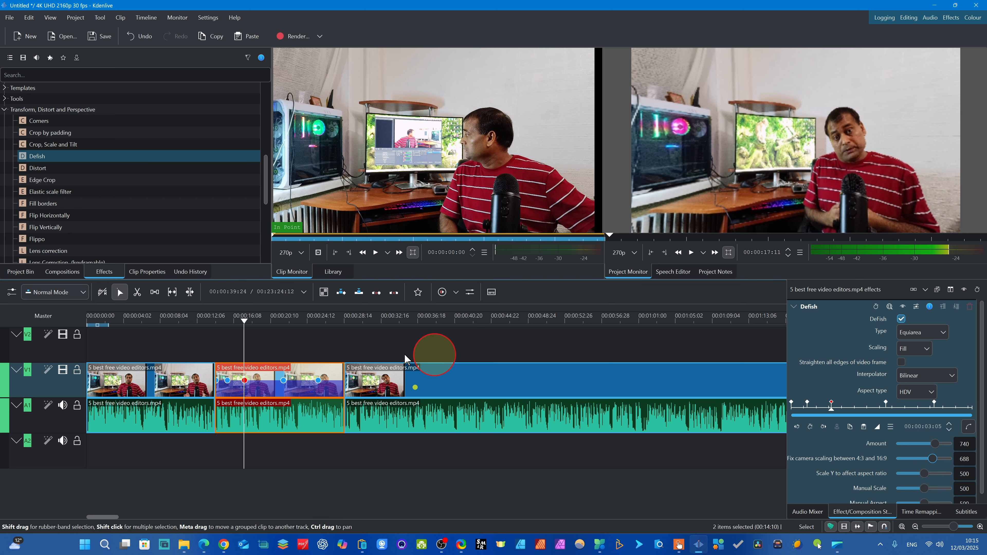
- Add a Defish keyframe at 00:00:20:29 with Scale Y 413 and Manual Scale 569, and adjust its Manual Aspect
drag(244, 333, 262, 337)
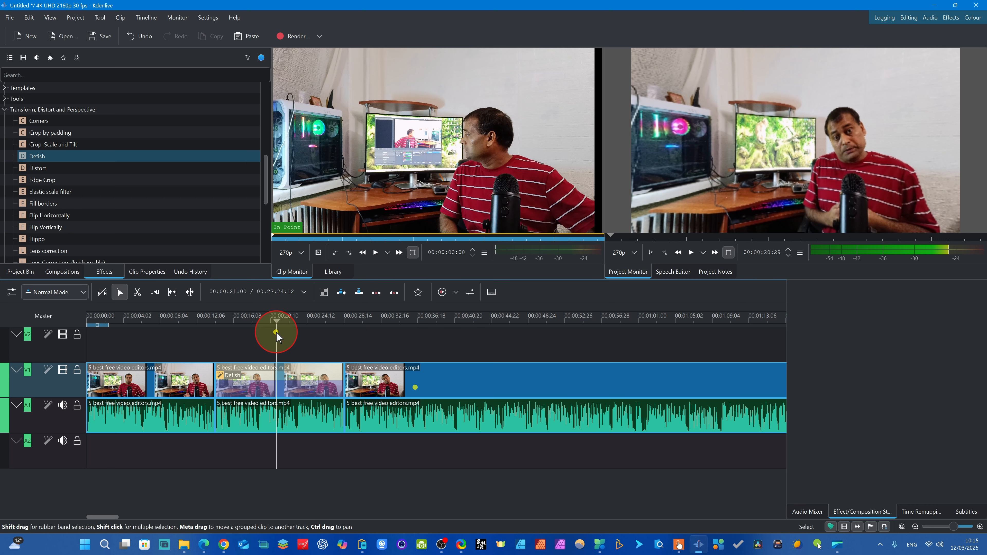
click(264, 377)
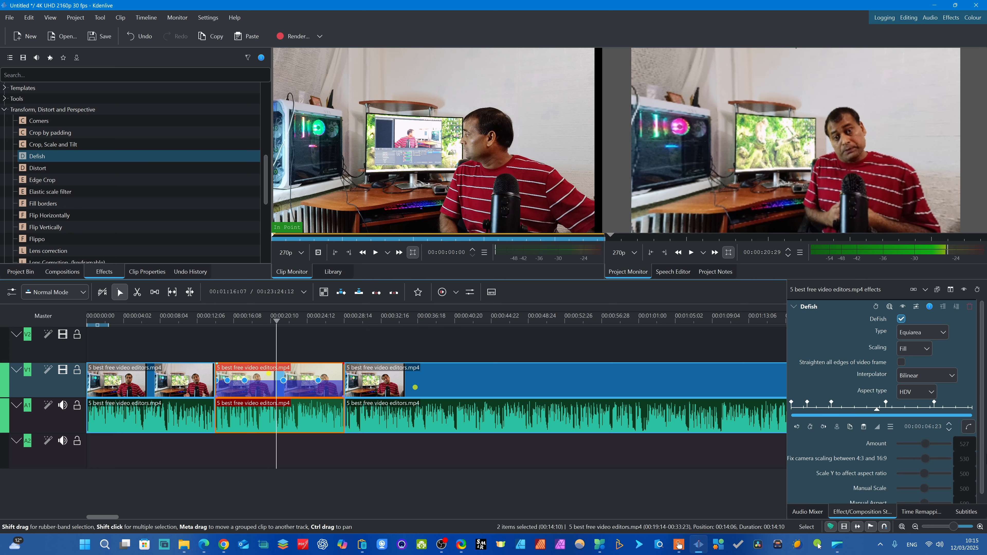
click(809, 427)
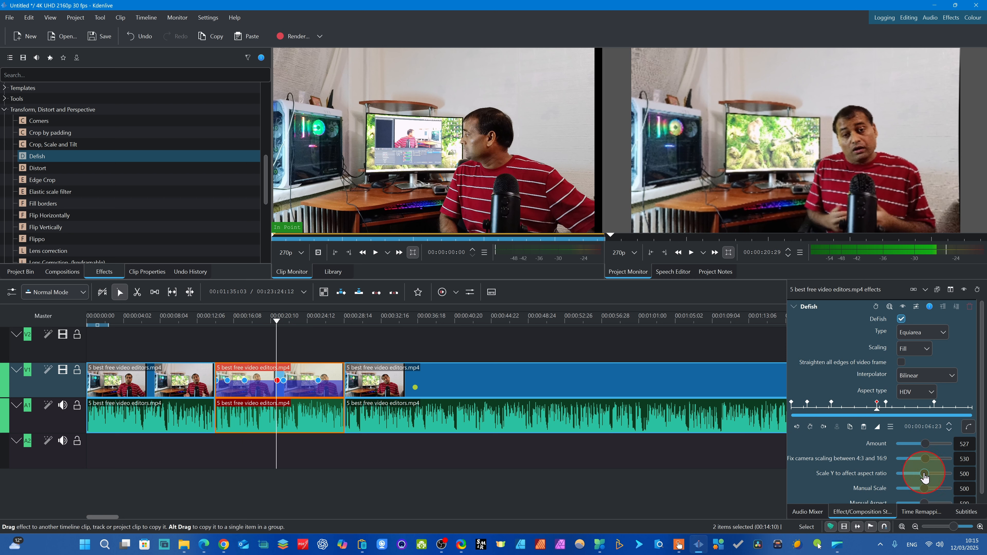
mouse_move(930, 474)
mouse_down()
mouse_move(915, 466)
mouse_move(941, 483)
mouse_move(919, 481)
mouse_up()
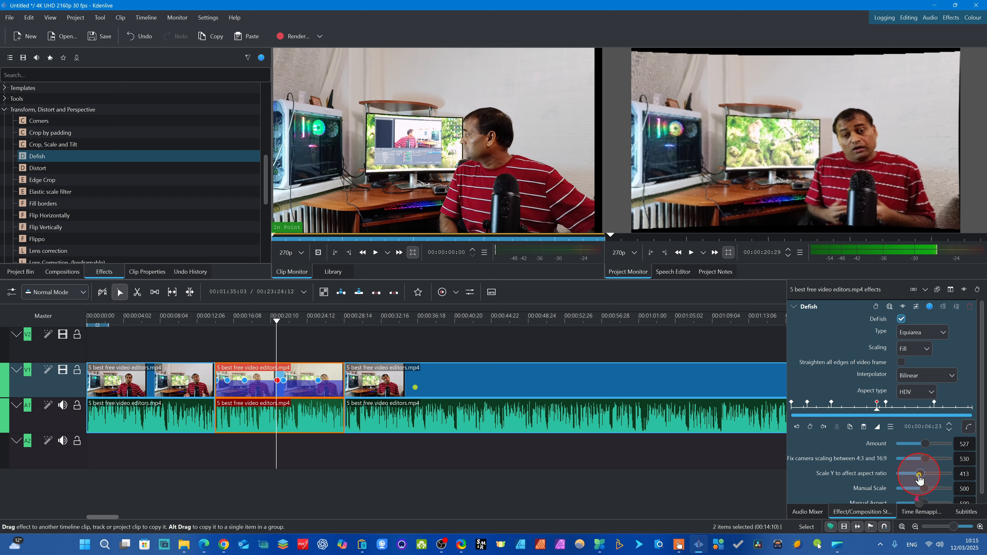
scroll(945, 498, down, 1)
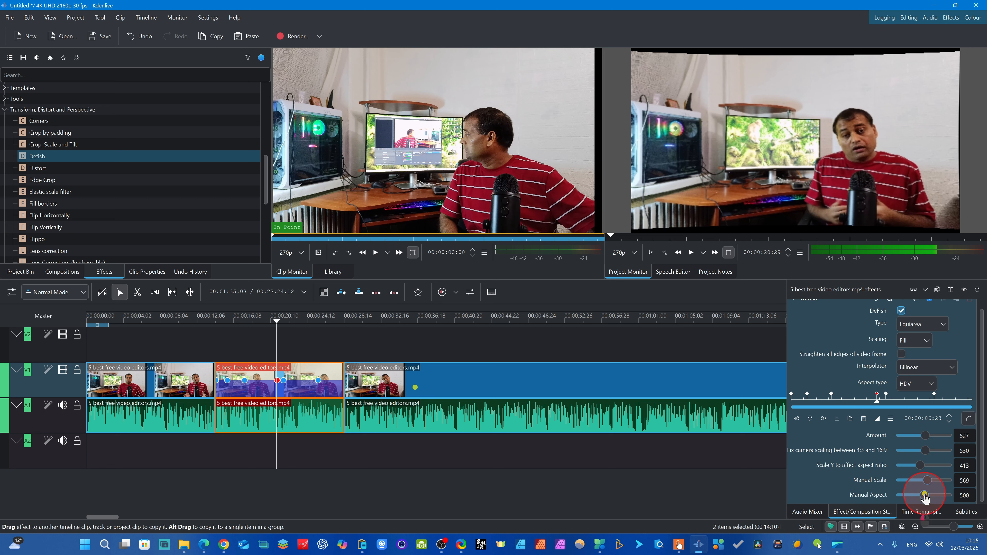
drag(928, 494, 928, 494)
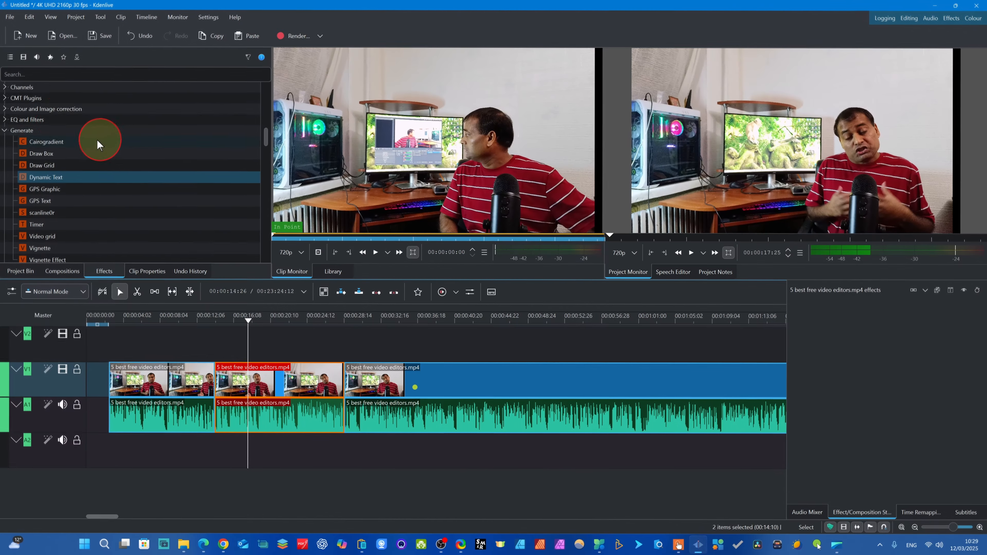
- Search the effects for "dyna", clear the search, and locate Dynamic Text in the Generate category
click(39, 64)
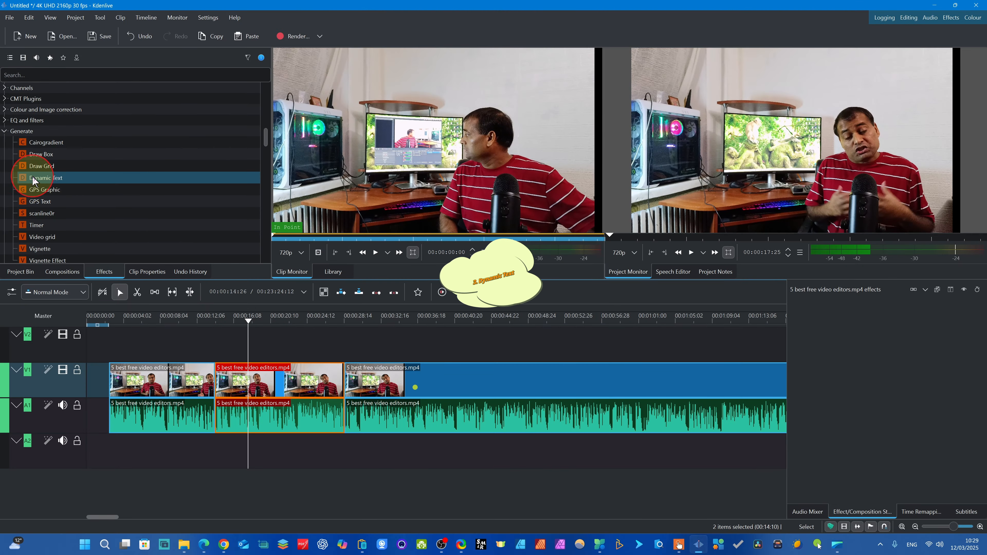
click(78, 74)
text(dyna)
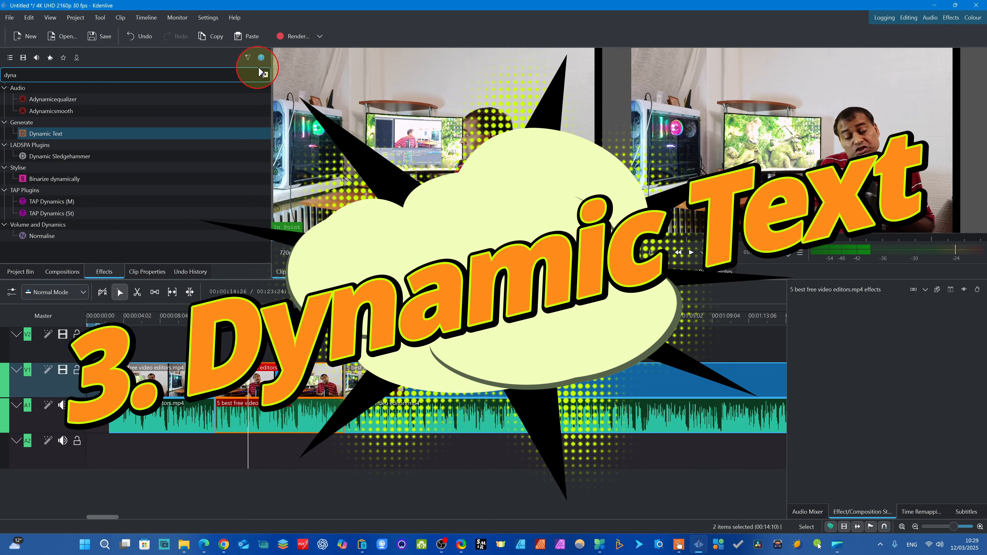
click(265, 75)
scroll(126, 116, up, 10)
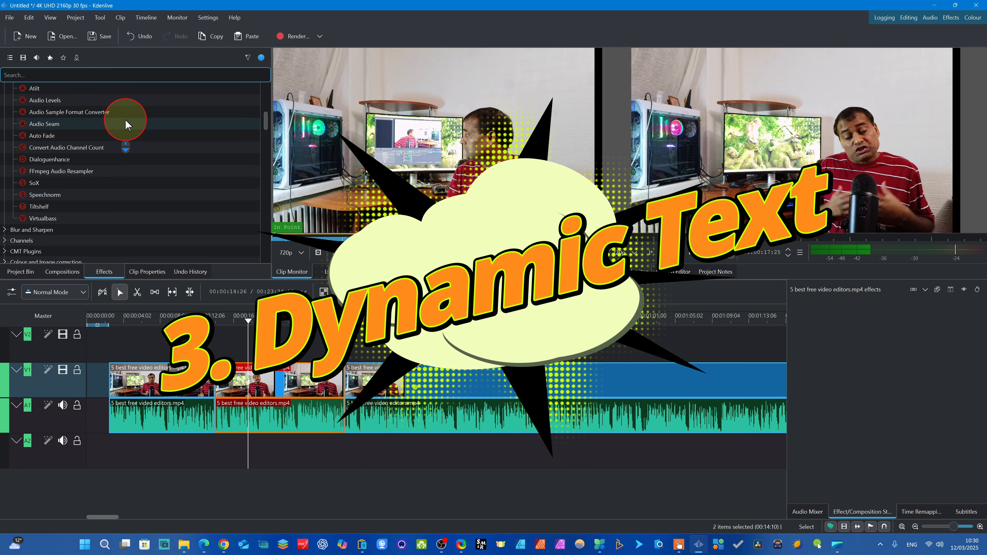
scroll(125, 124, down, 10)
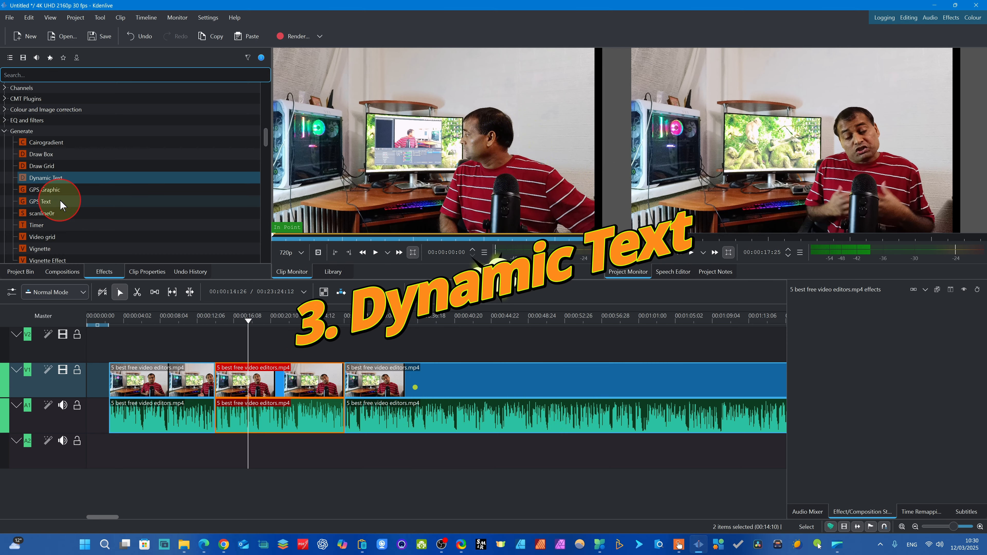
- Apply Dynamic Text to the second segment and set its text frame to 1467 by 279 at X 138, Y 117
click(54, 180)
drag(59, 180, 286, 391)
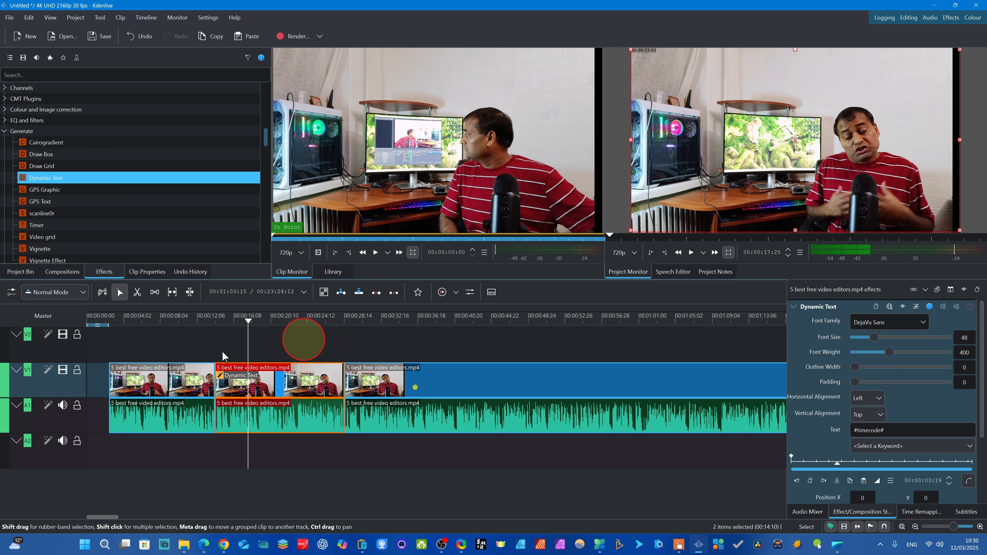
click(270, 385)
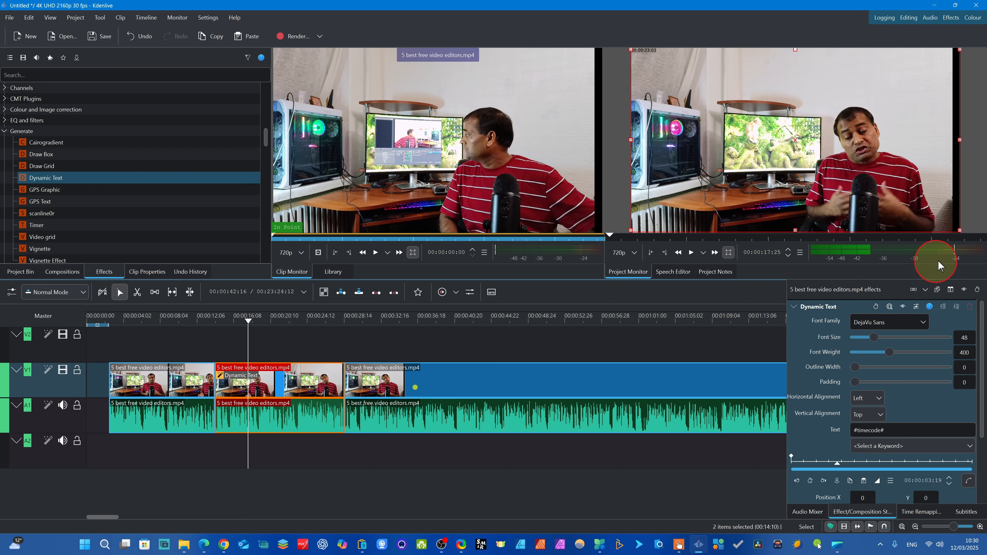
drag(955, 224, 757, 71)
mouse_move(677, 58)
mouse_down()
mouse_move(692, 95)
mouse_move(690, 72)
mouse_up()
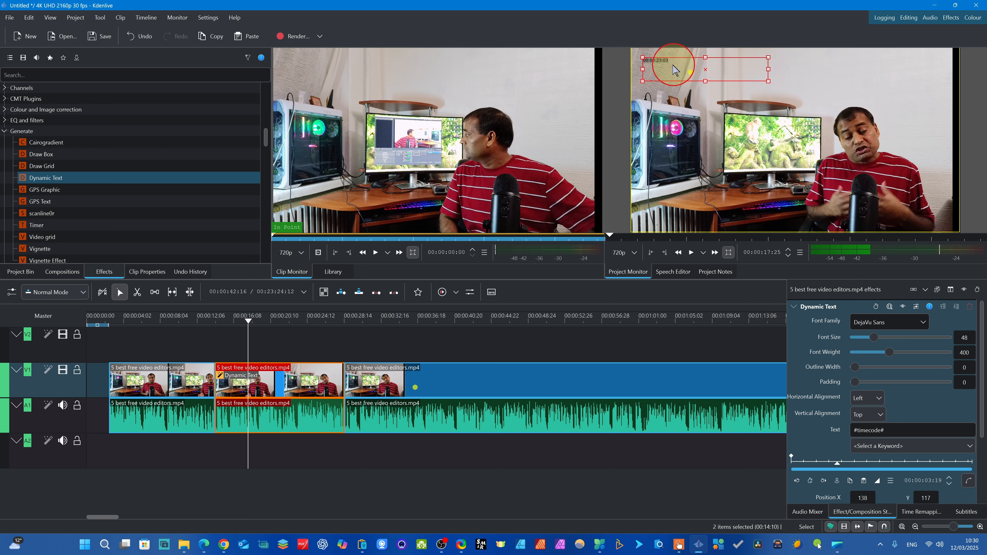
- Set the Dynamic Text font to ROG Fonts with size 132 and weight 719, and preview the running timecode up to 00:00:22:12
click(923, 323)
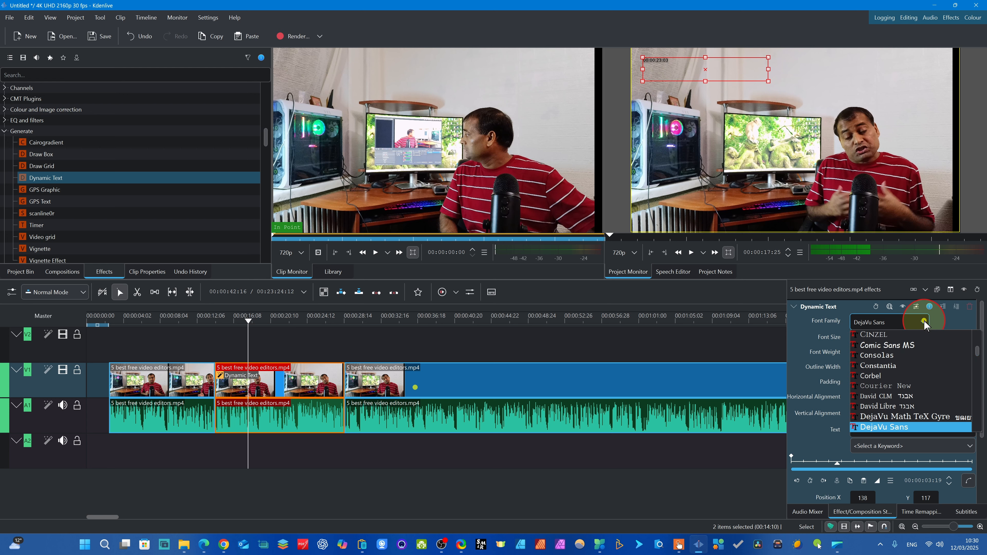
scroll(891, 412, down, 20)
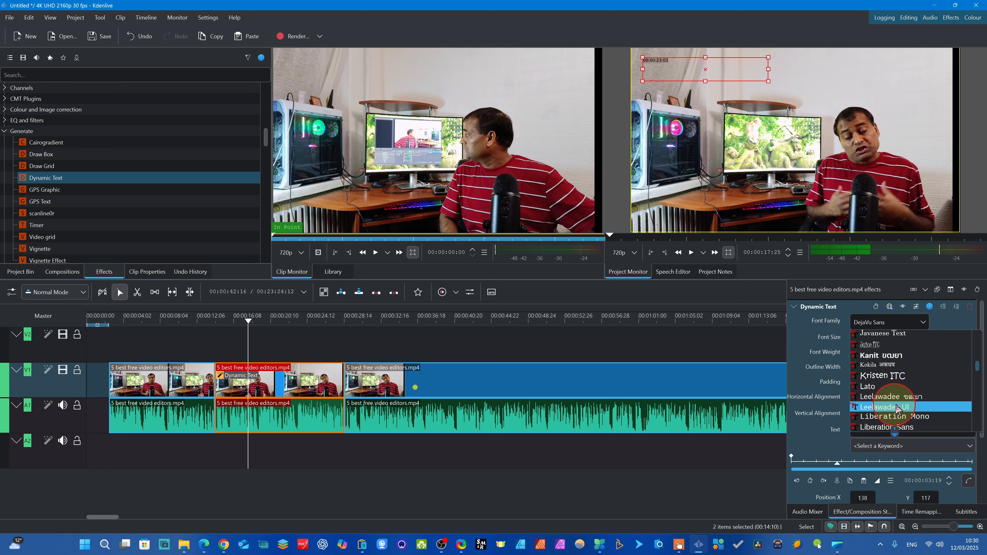
scroll(900, 397, down, 10)
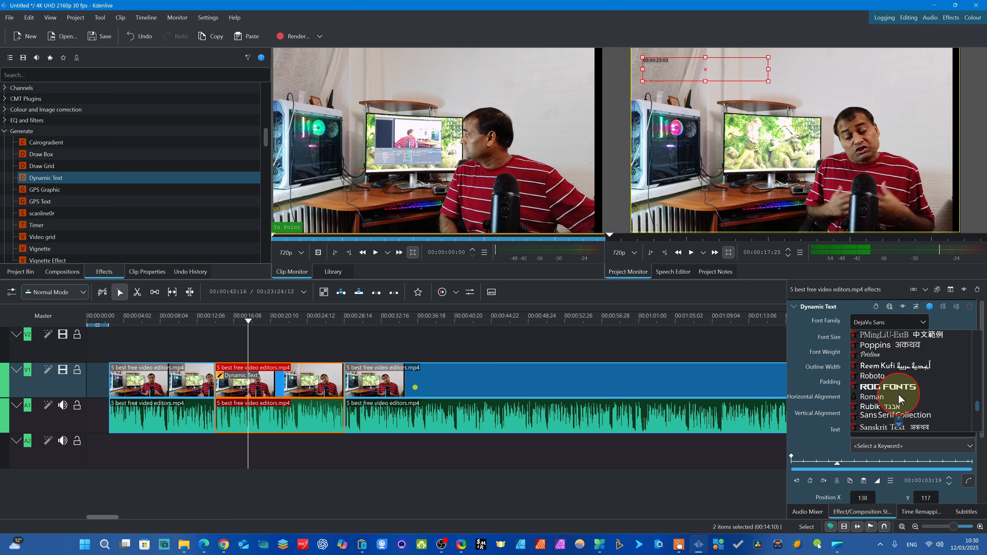
click(913, 387)
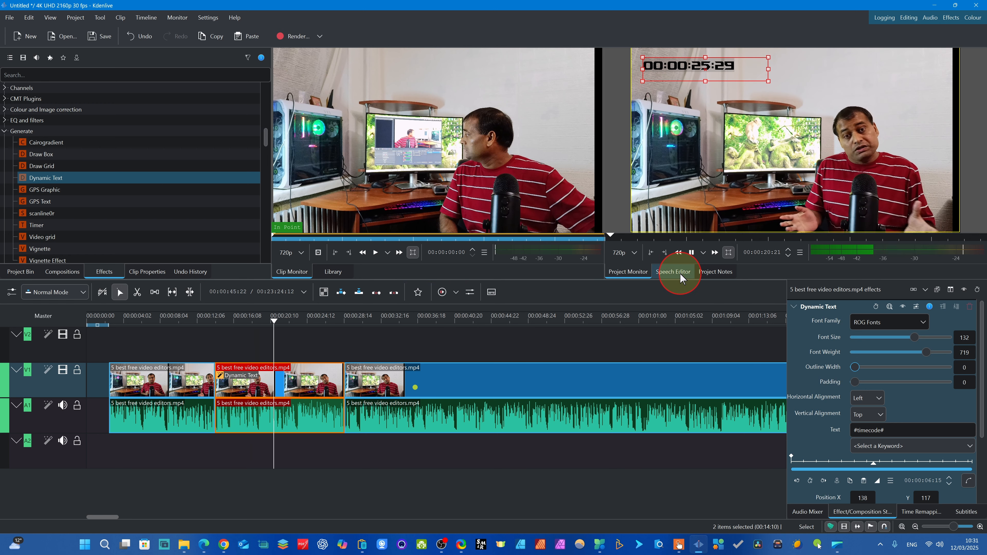
click(716, 51)
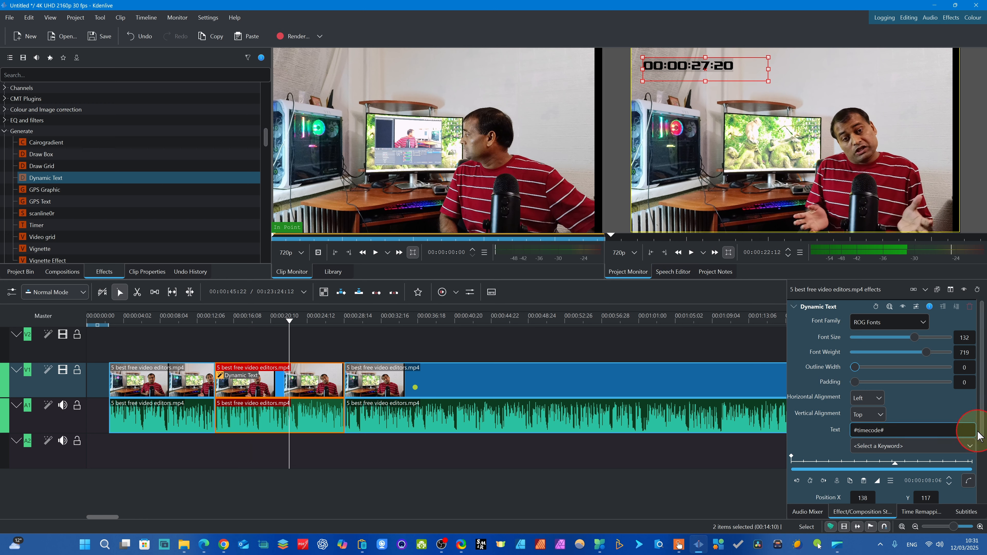
- Set the Dynamic Text foreground color to red, #ff0000
drag(982, 425, 986, 516)
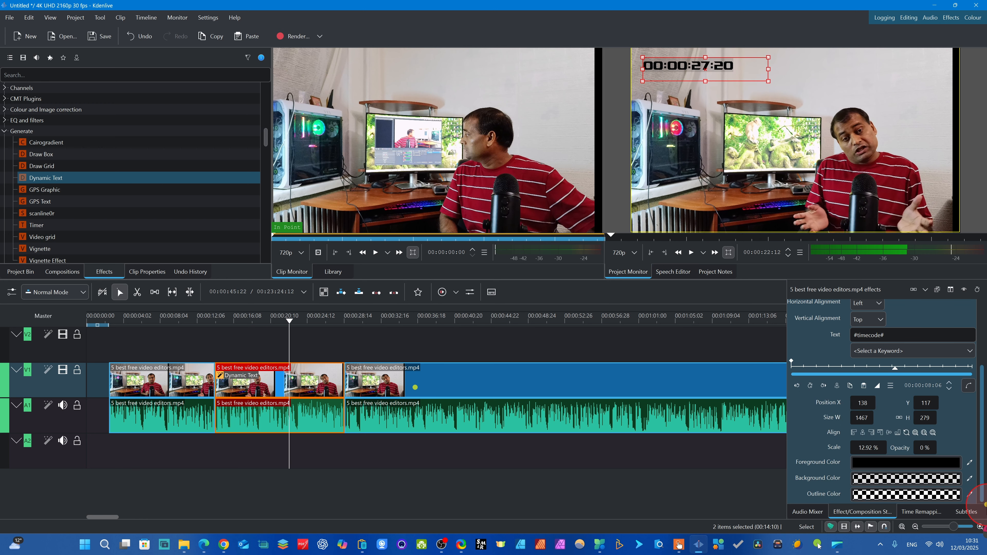
click(903, 465)
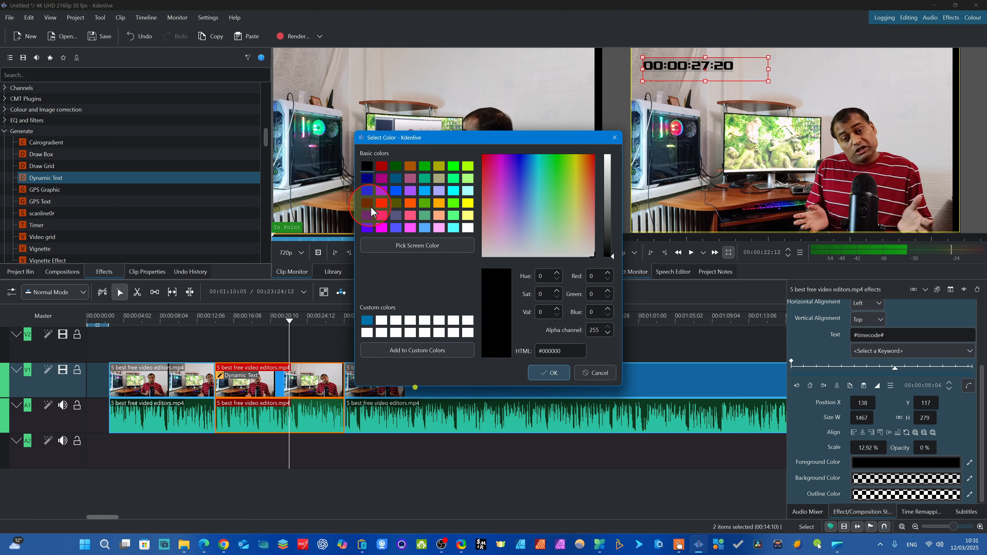
click(381, 204)
click(547, 371)
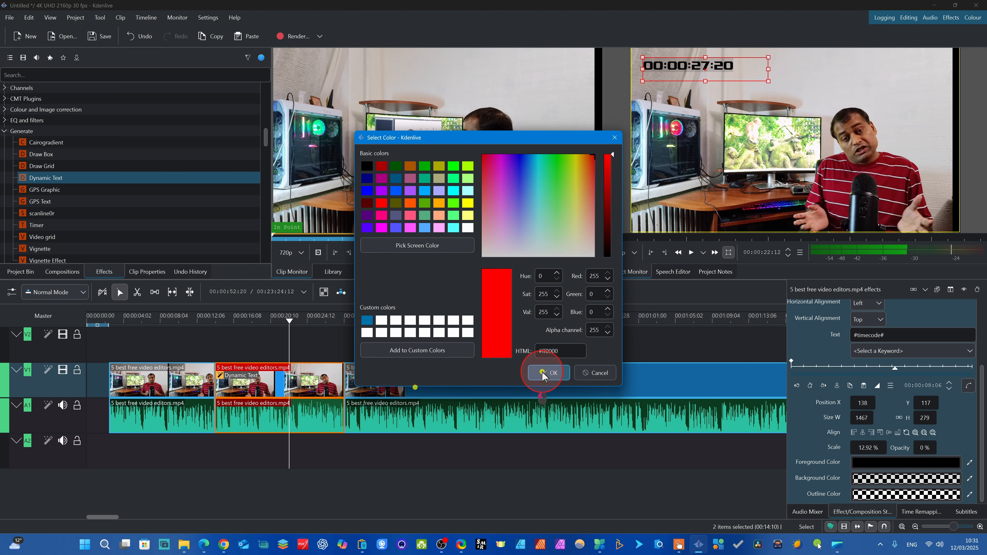
click(627, 377)
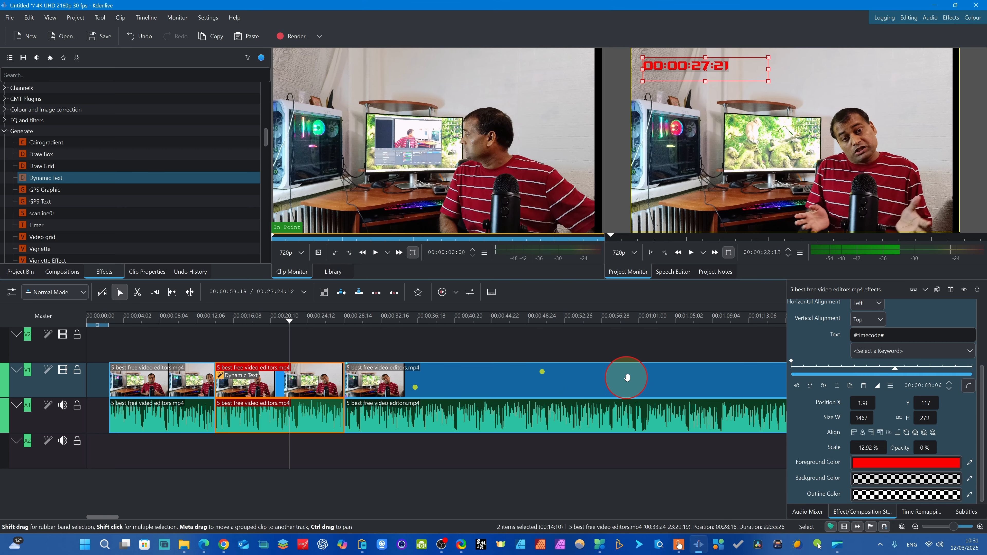
- Set the Dynamic Text background color to lime green #aaff00 with an alpha channel of 200
click(919, 483)
click(918, 482)
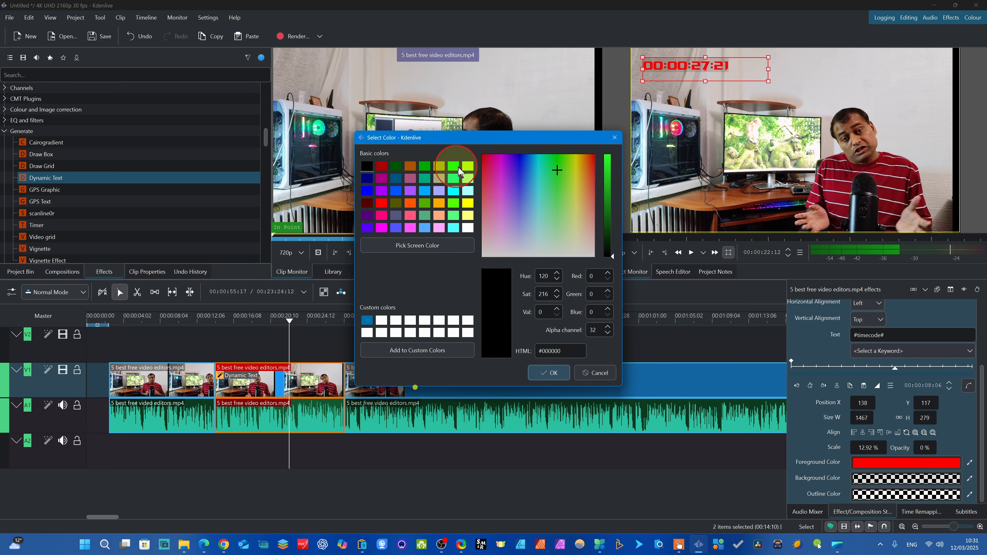
click(468, 166)
click(549, 372)
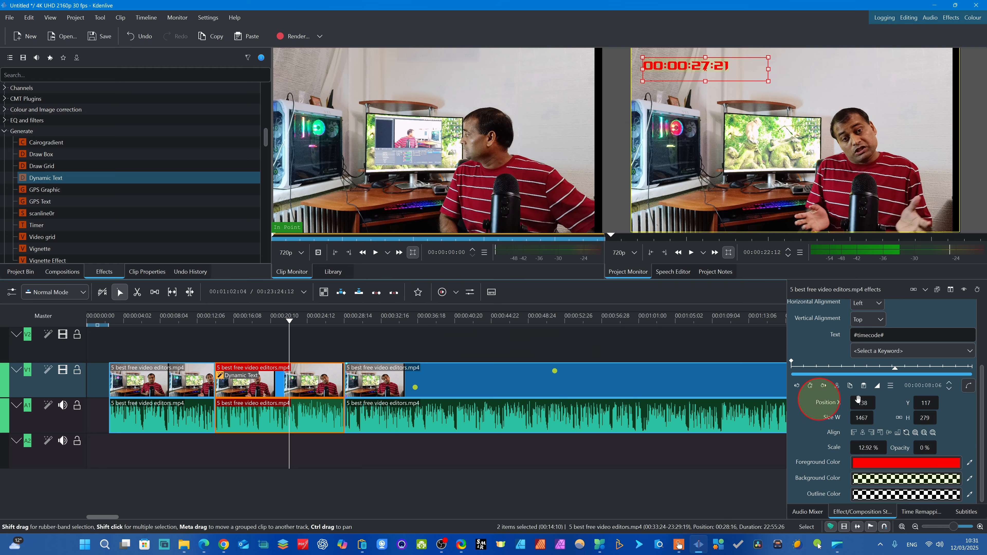
click(898, 481)
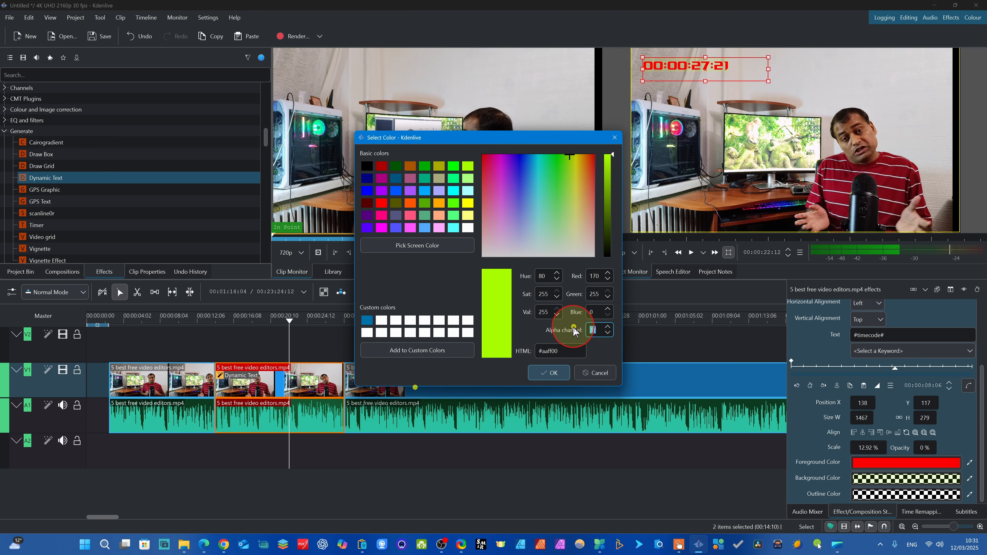
text(00)
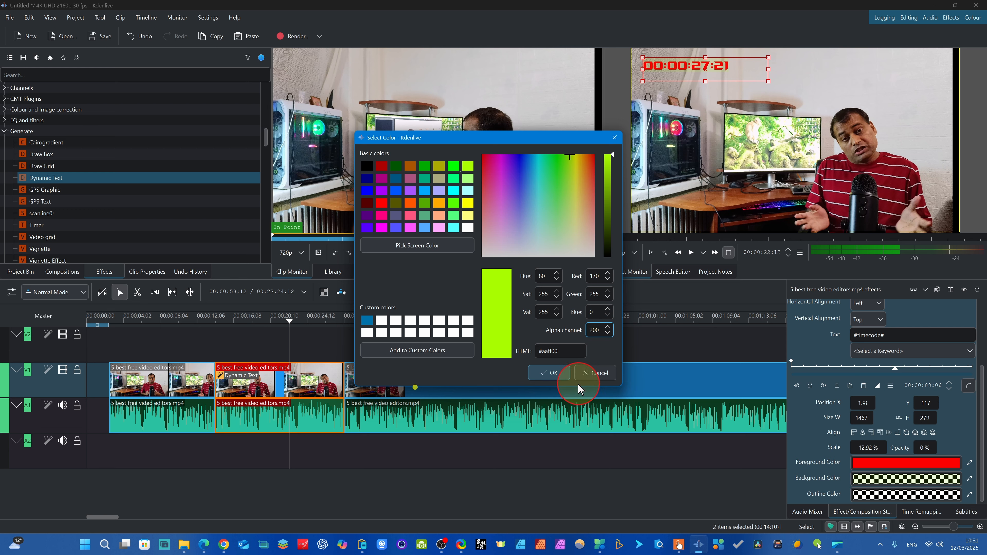
click(554, 372)
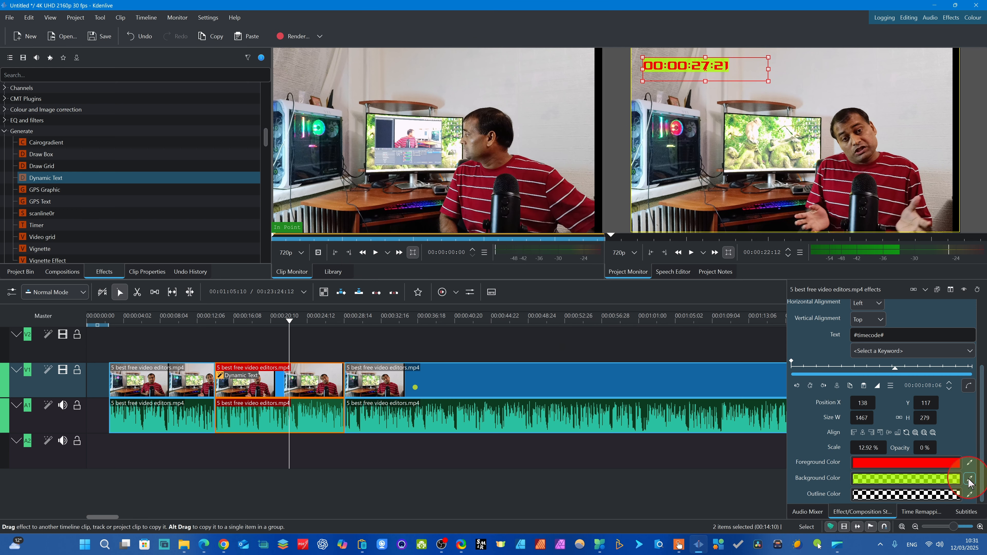
- Set the Dynamic Text outline color to black #000000 with an alpha channel of 200
click(903, 497)
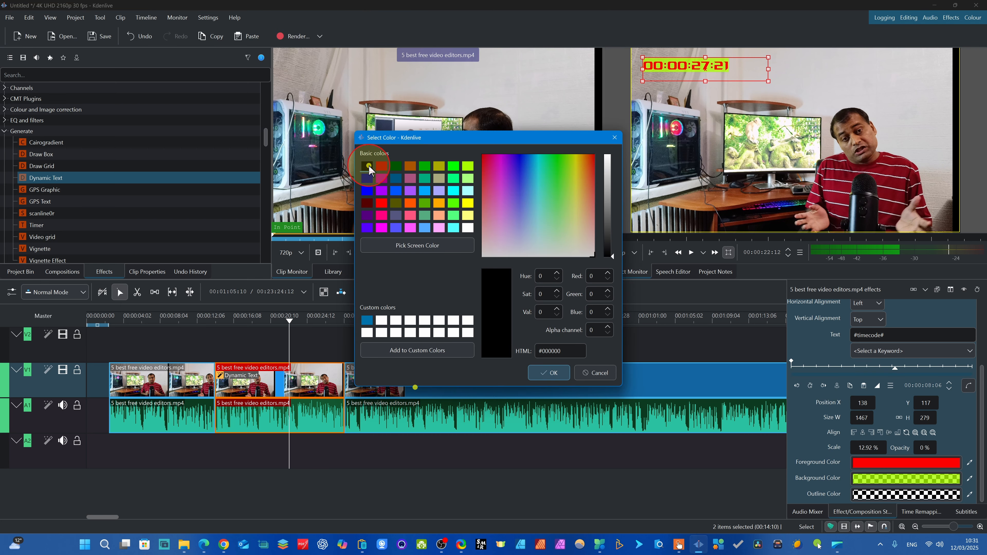
click(602, 328)
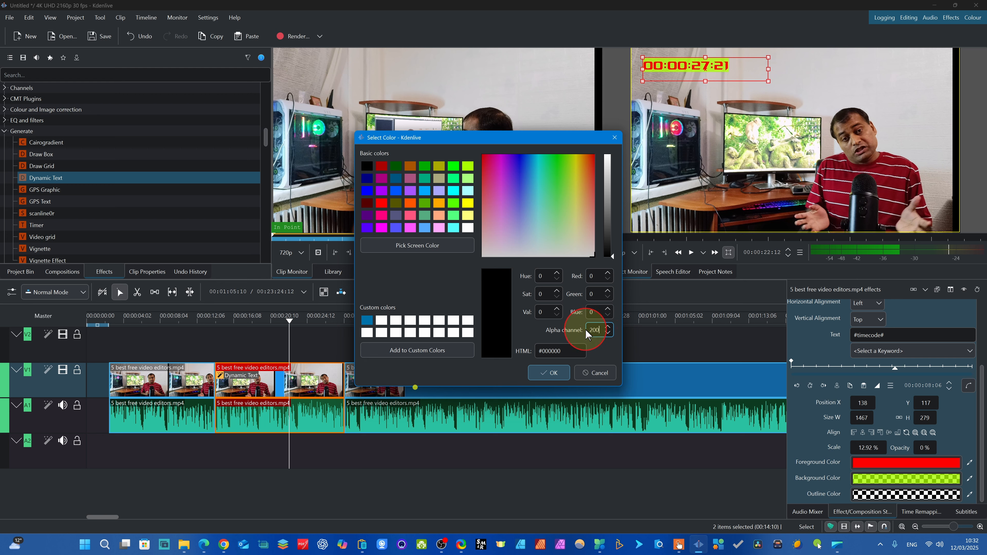
click(554, 374)
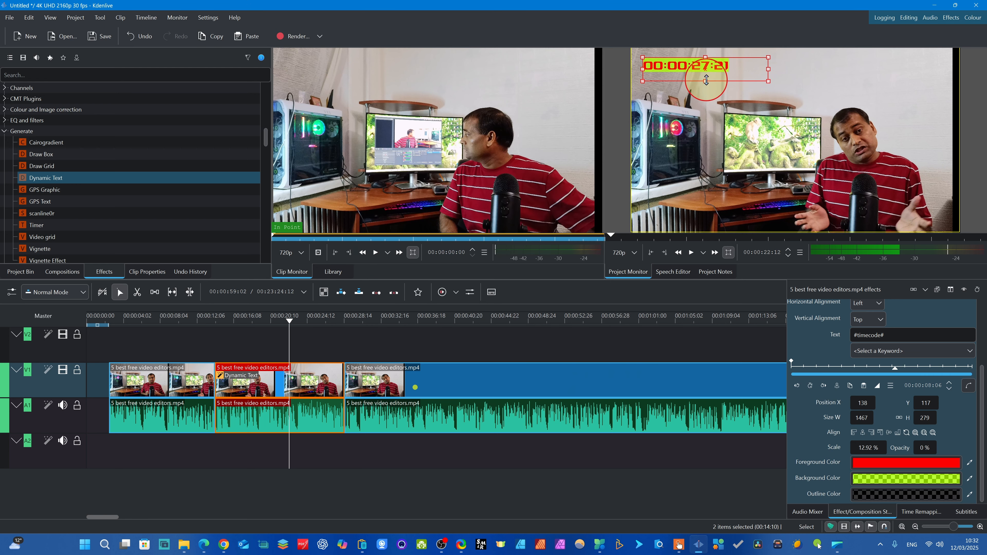
- Set the Dynamic Text font weight to 852, font size to 187 and outline width to 3, keeping padding at 0
scroll(980, 375, up, 5)
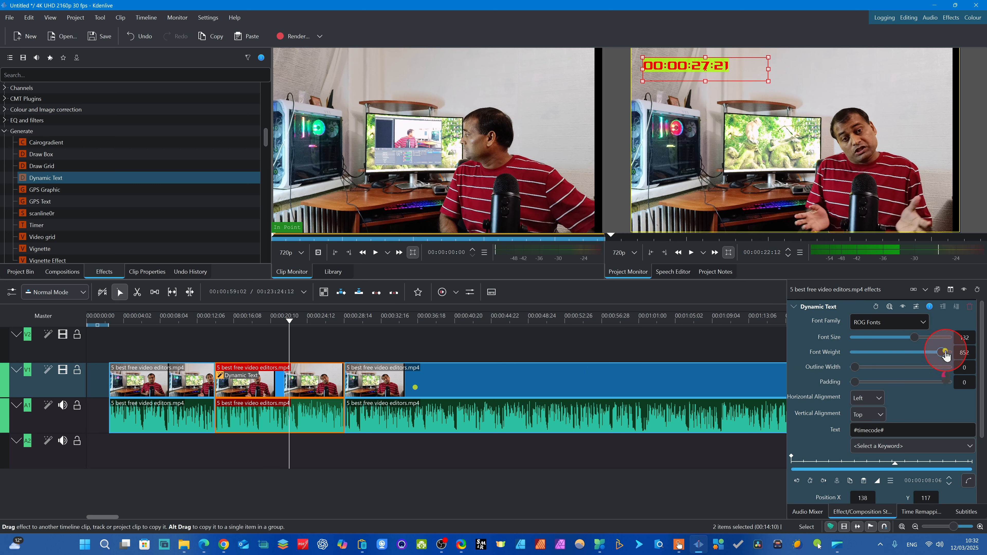
drag(930, 343, 942, 344)
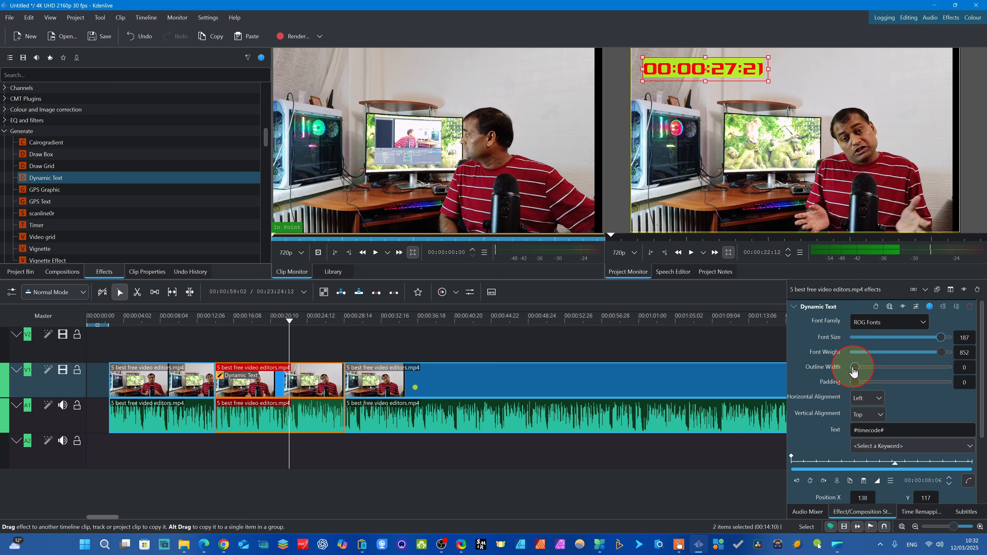
drag(892, 368, 918, 367)
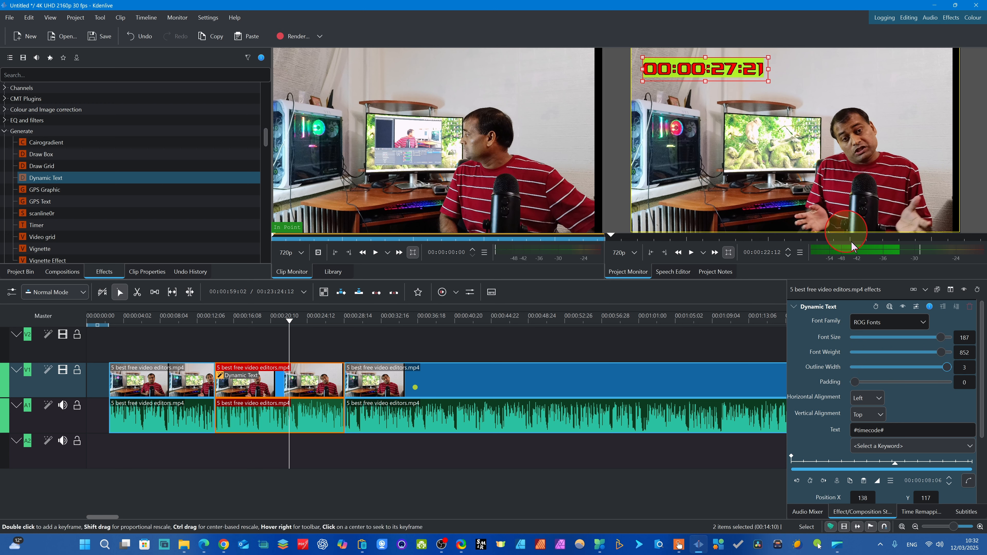
mouse_move(858, 384)
mouse_down()
mouse_move(947, 385)
mouse_move(849, 380)
mouse_up()
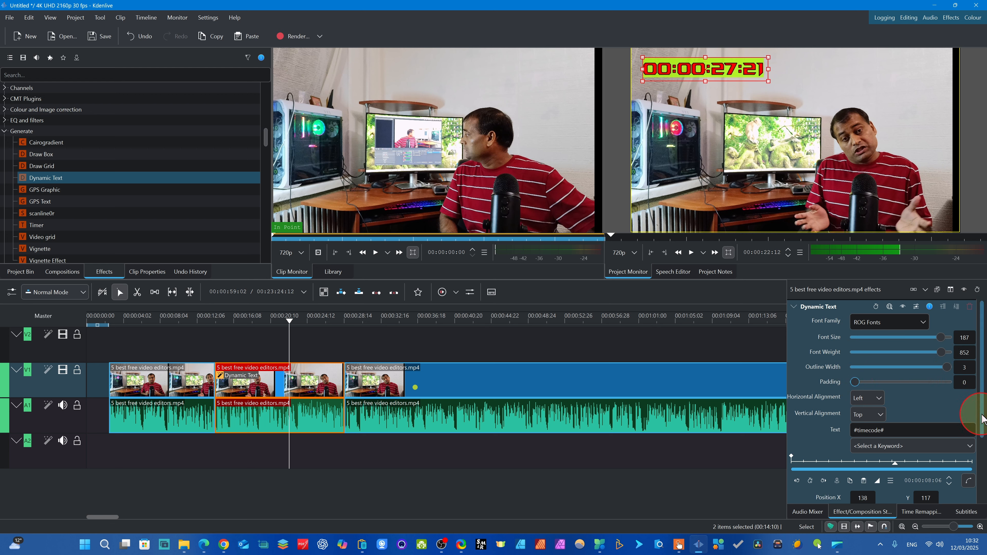
- Preview the styled timecode past the end of the second segment, and return the playhead to 00:00:18:08
scroll(984, 418, down, 1)
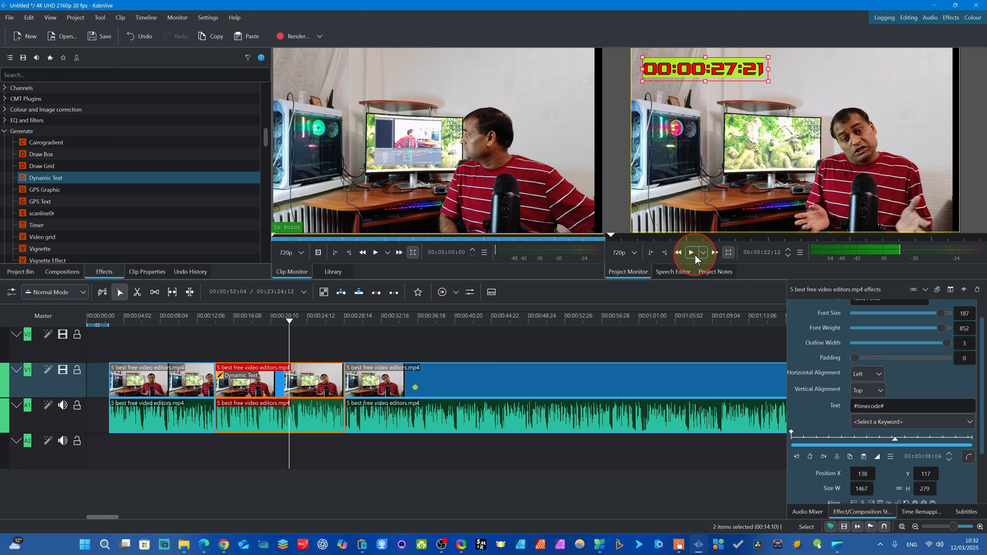
click(695, 257)
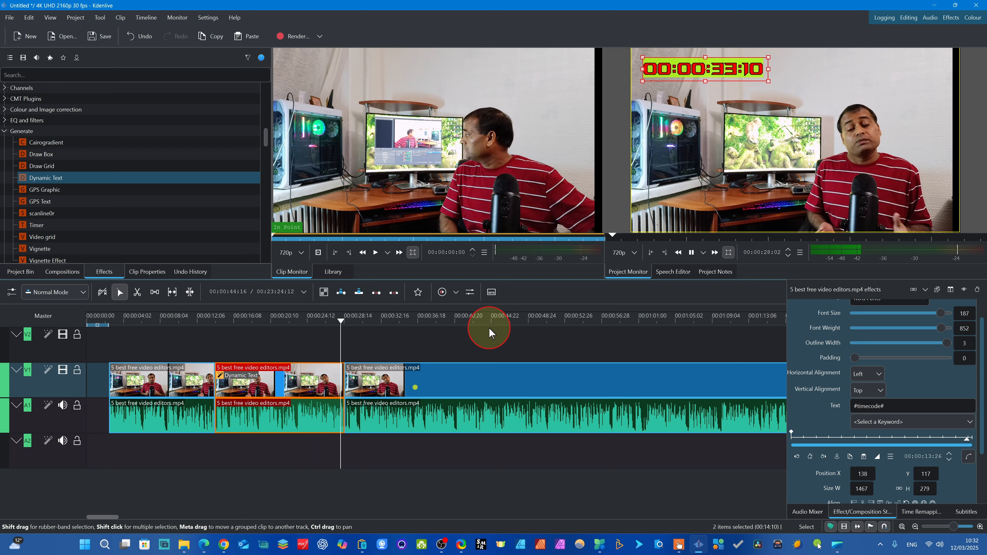
key(space)
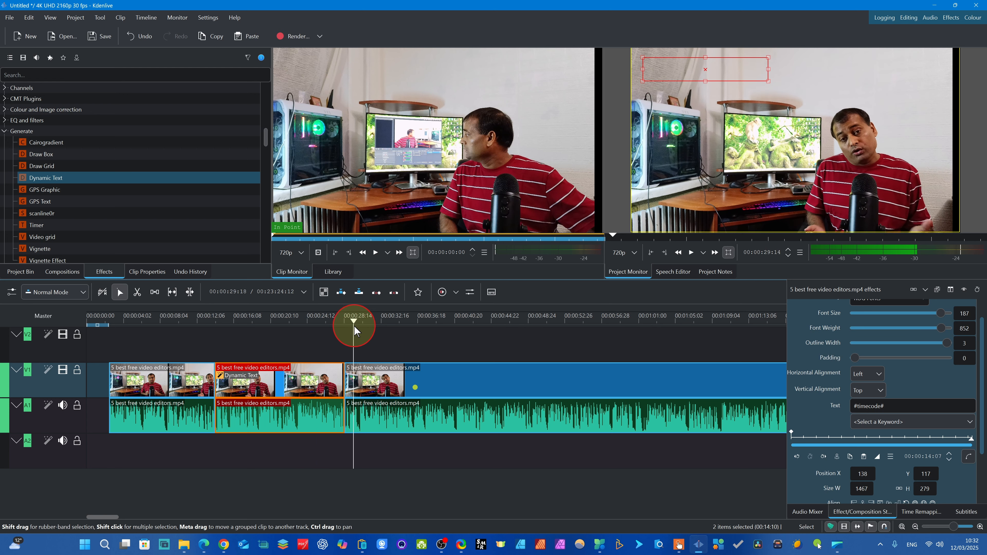
drag(354, 323, 253, 331)
click(235, 394)
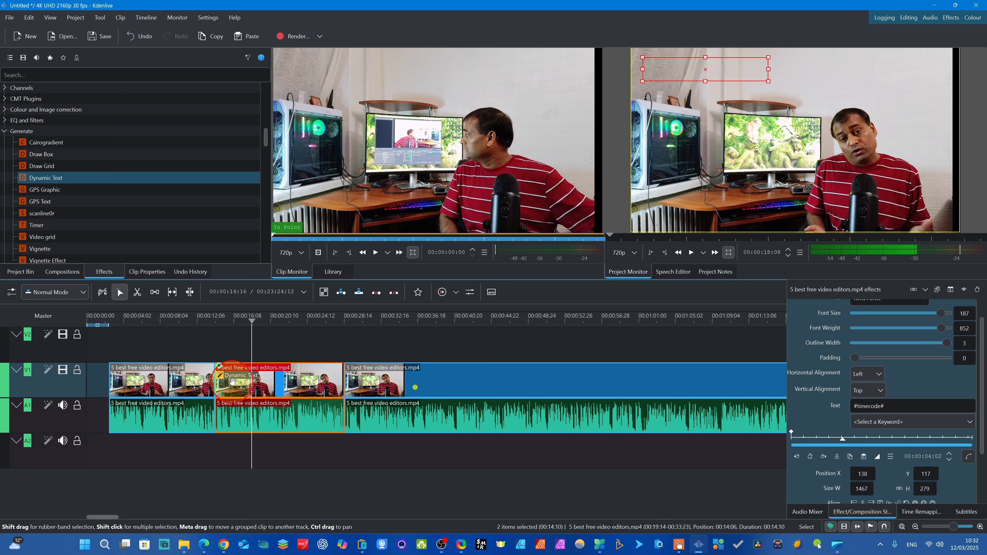
click(255, 379)
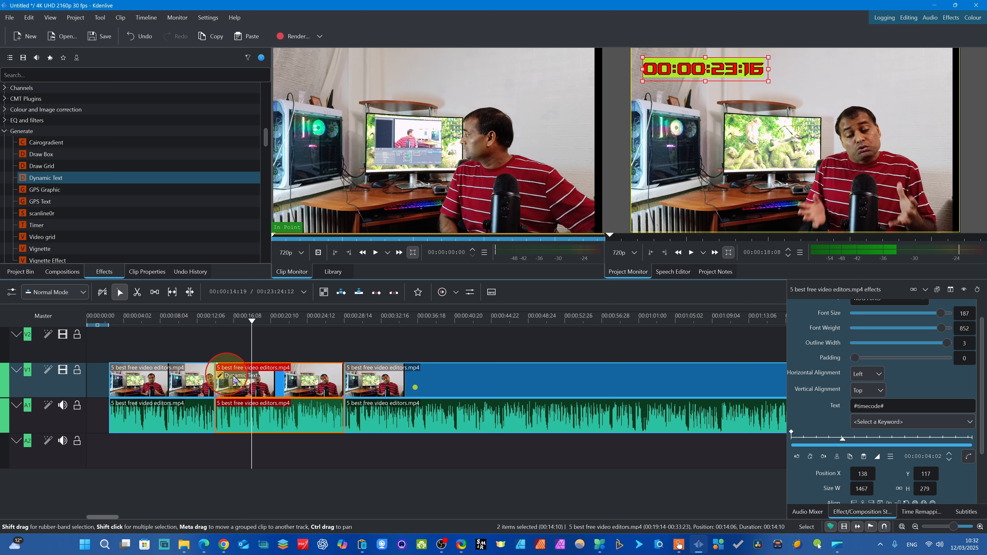
click(244, 320)
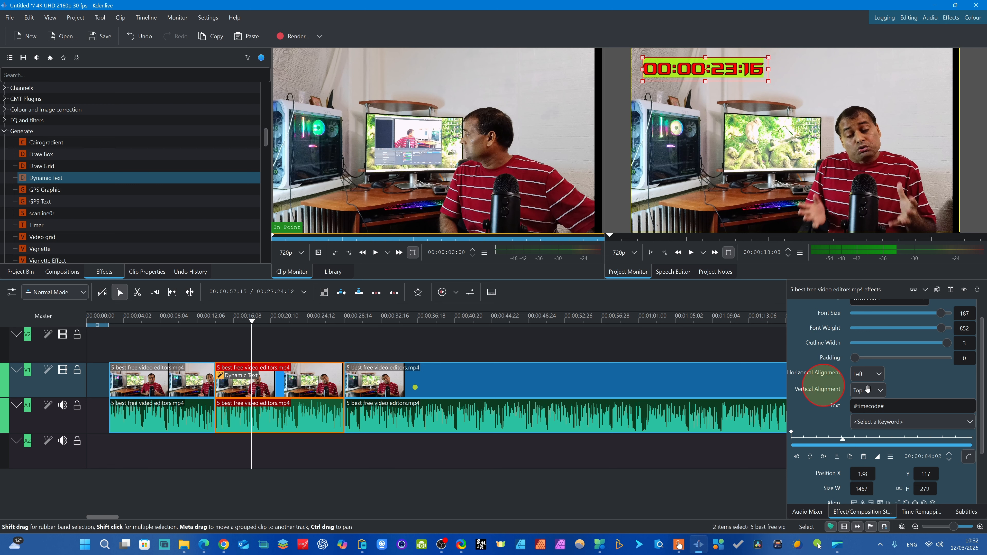
- Insert the local file date and source bit rate keywords into the Dynamic Text content
drag(980, 396, 981, 443)
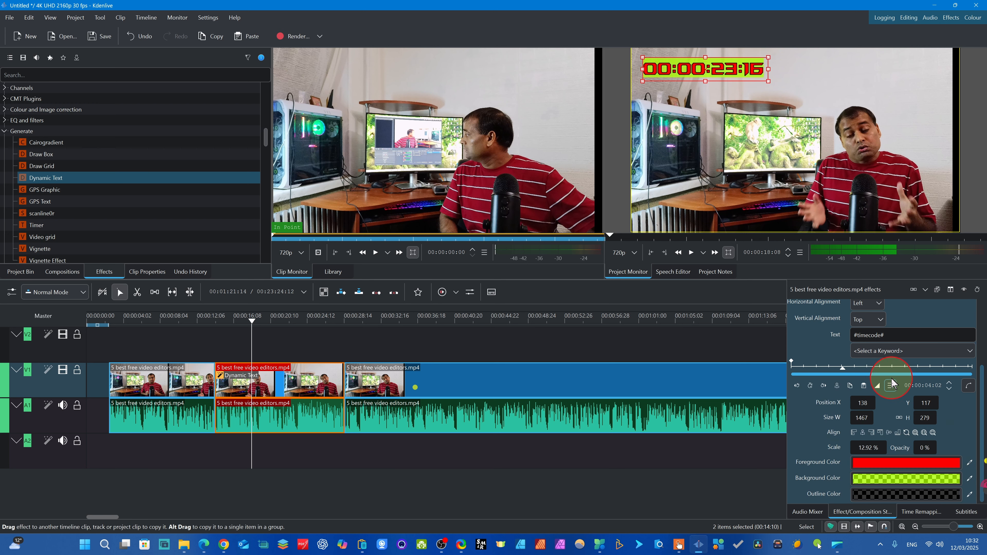
click(864, 403)
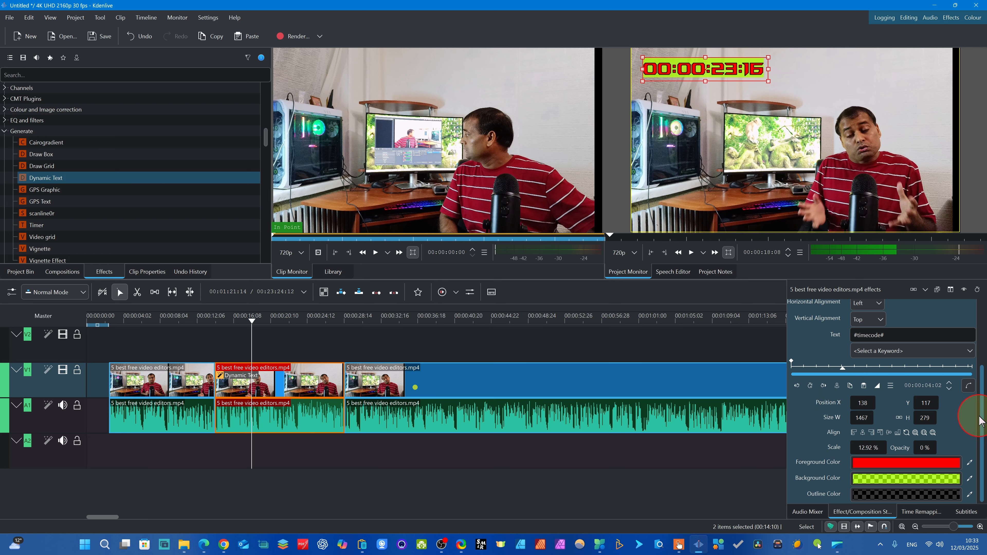
drag(984, 434, 983, 372)
click(897, 405)
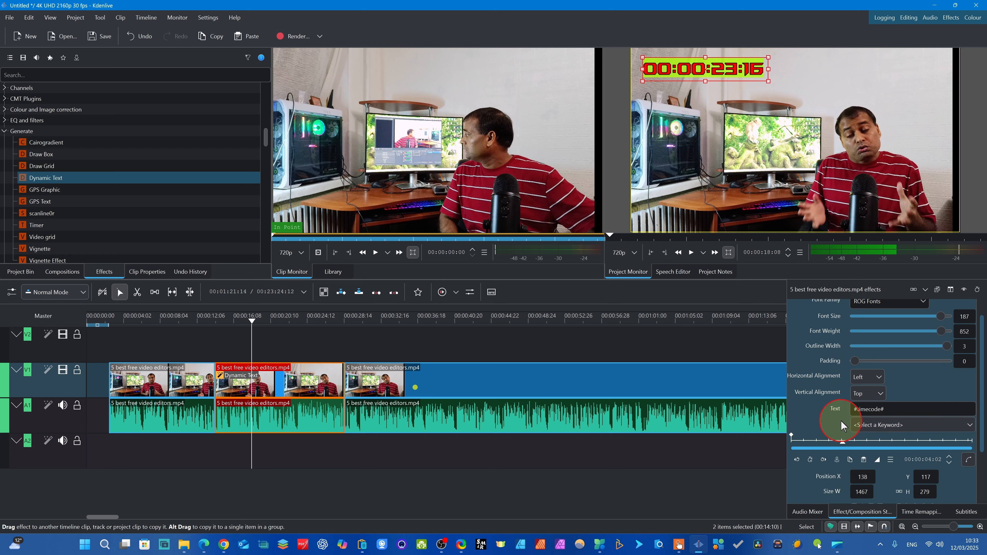
click(970, 425)
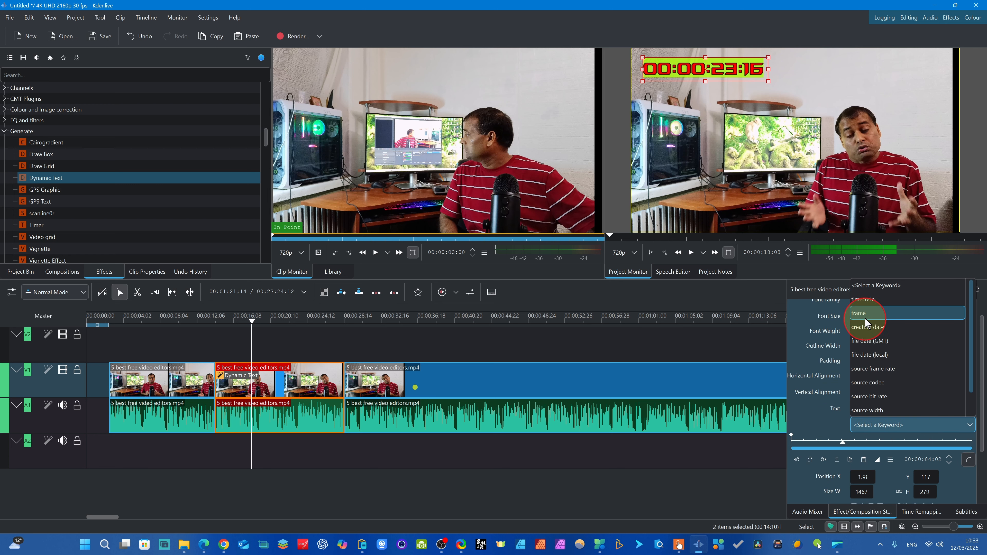
click(859, 354)
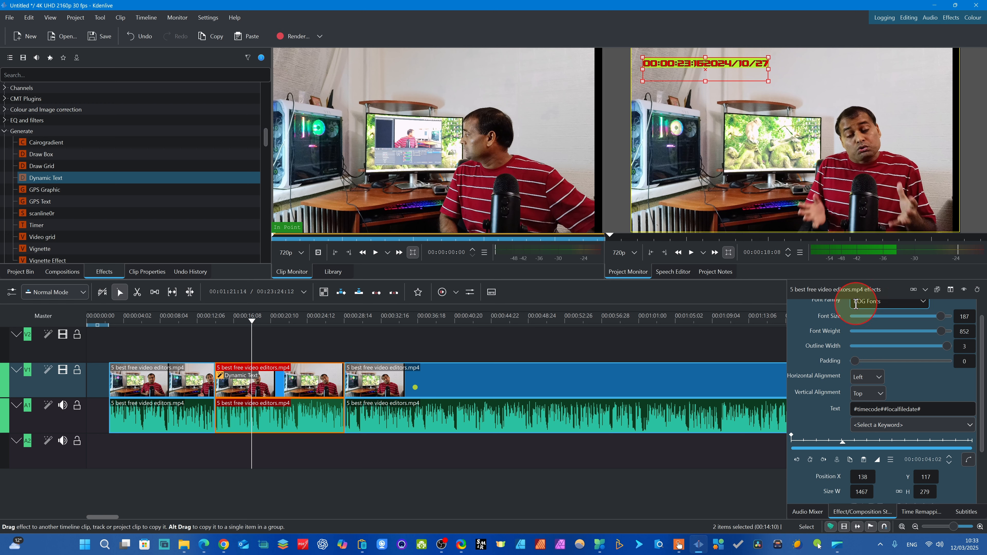
scroll(857, 305, down, 2)
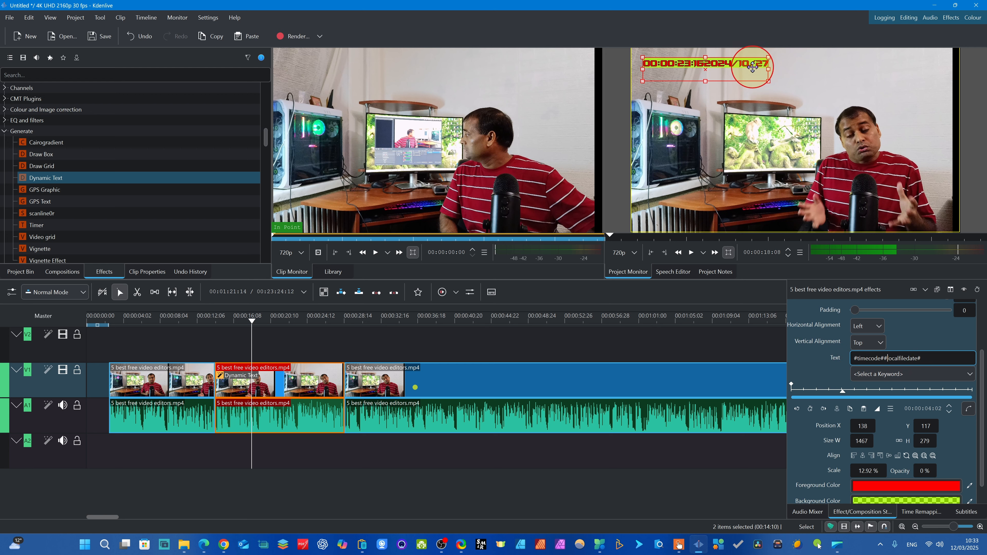
click(968, 374)
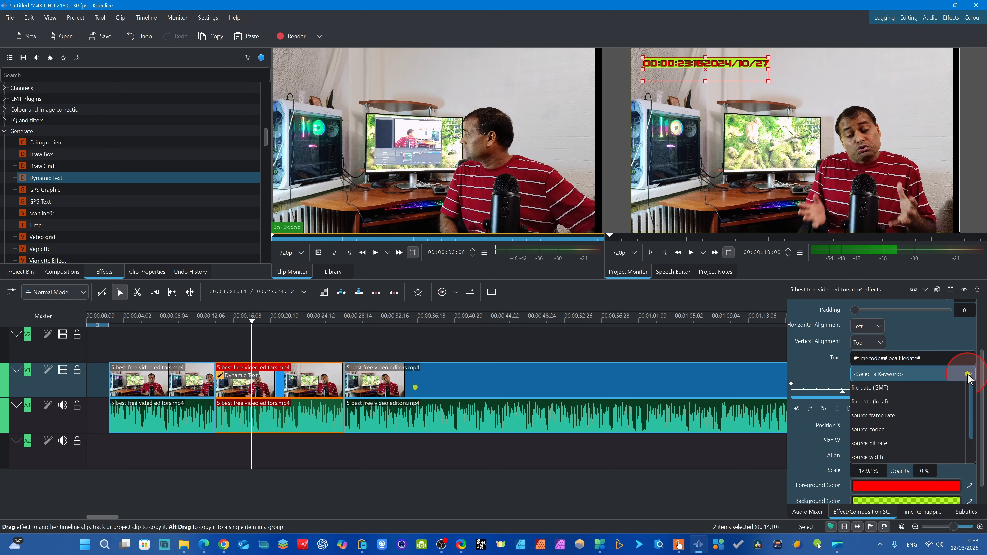
click(872, 501)
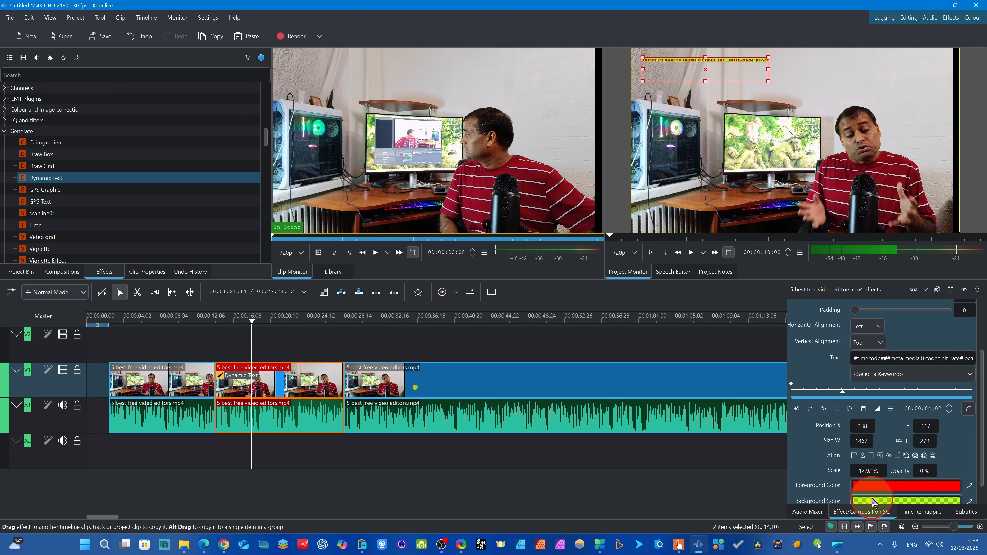
- Insert the source width and frame keywords and two more timecode keywords into the Dynamic Text content
drag(982, 435, 983, 451)
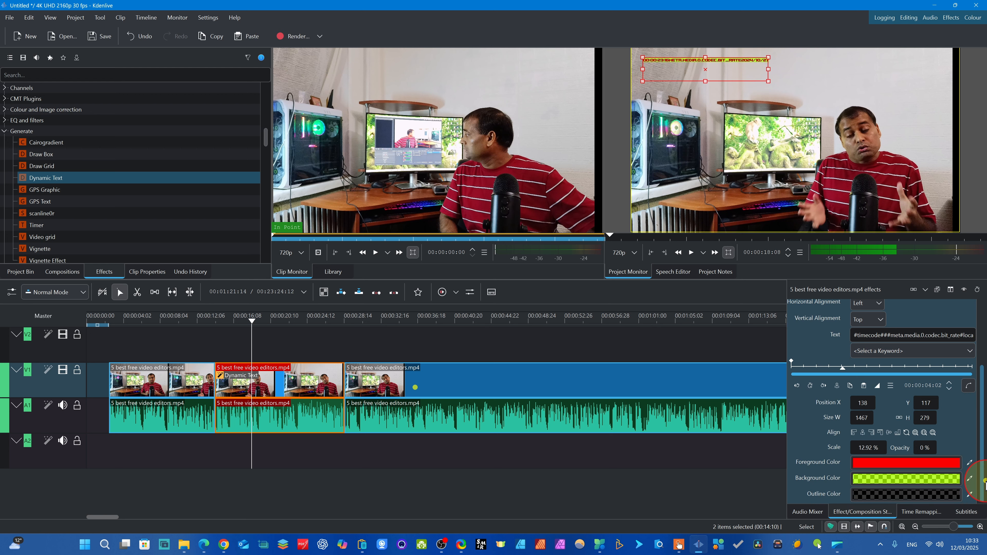
scroll(959, 427, up, 5)
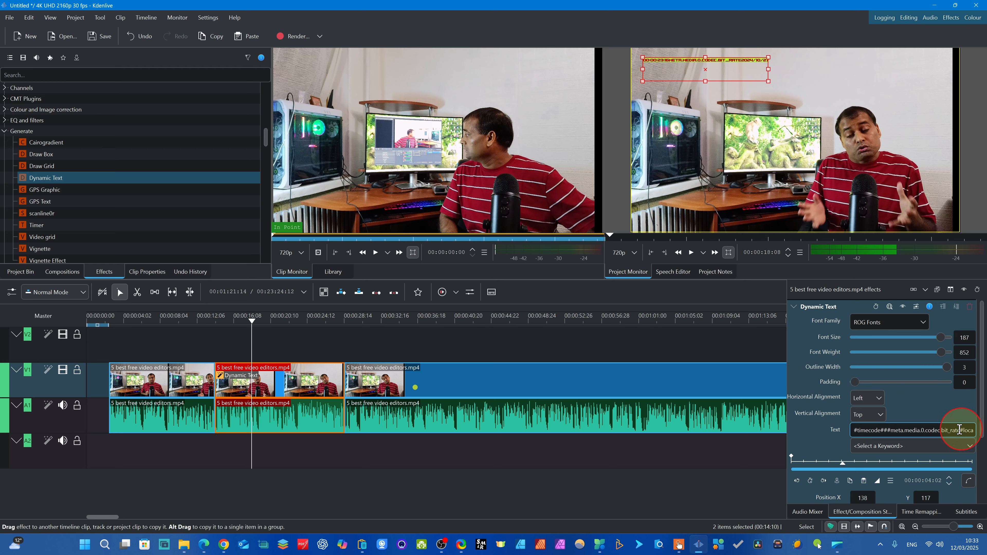
click(967, 451)
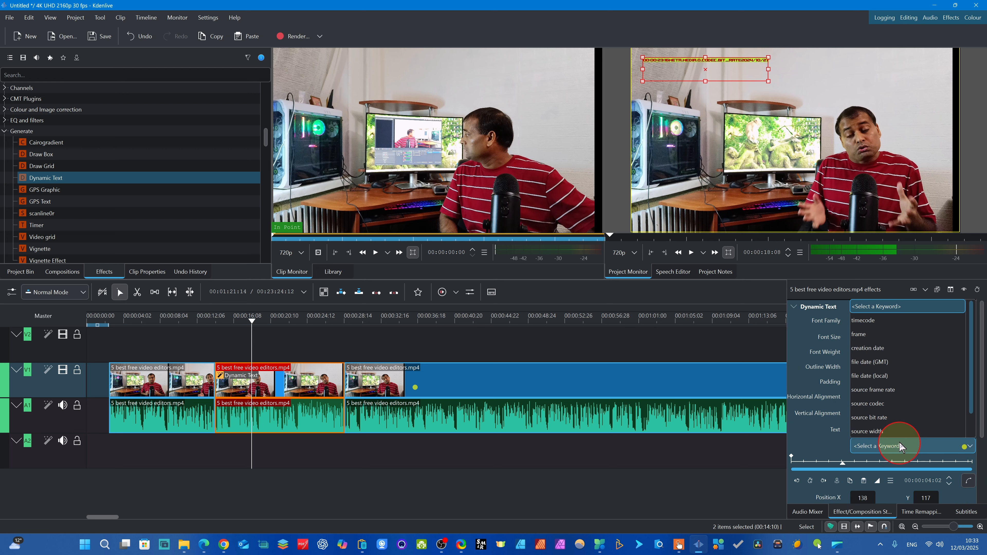
click(898, 438)
click(965, 447)
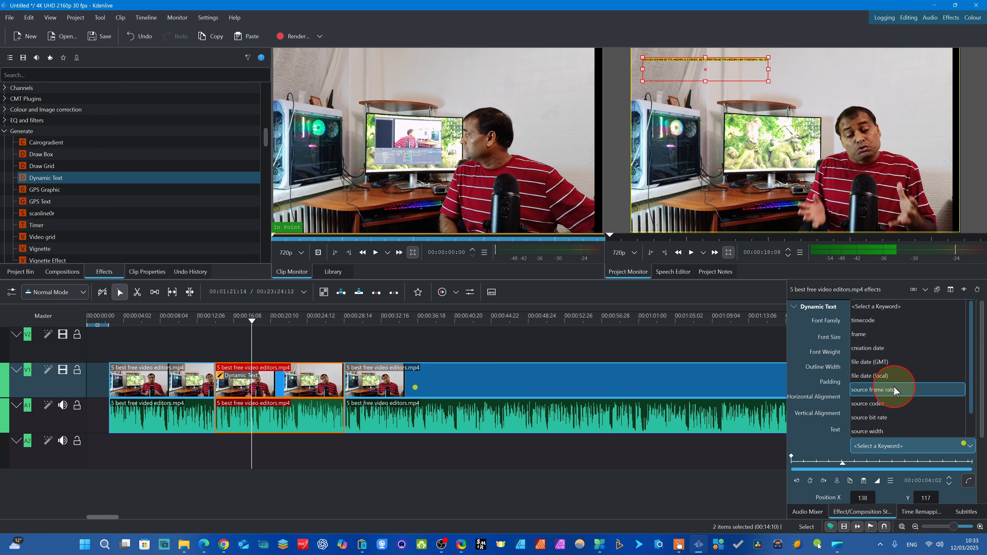
click(875, 346)
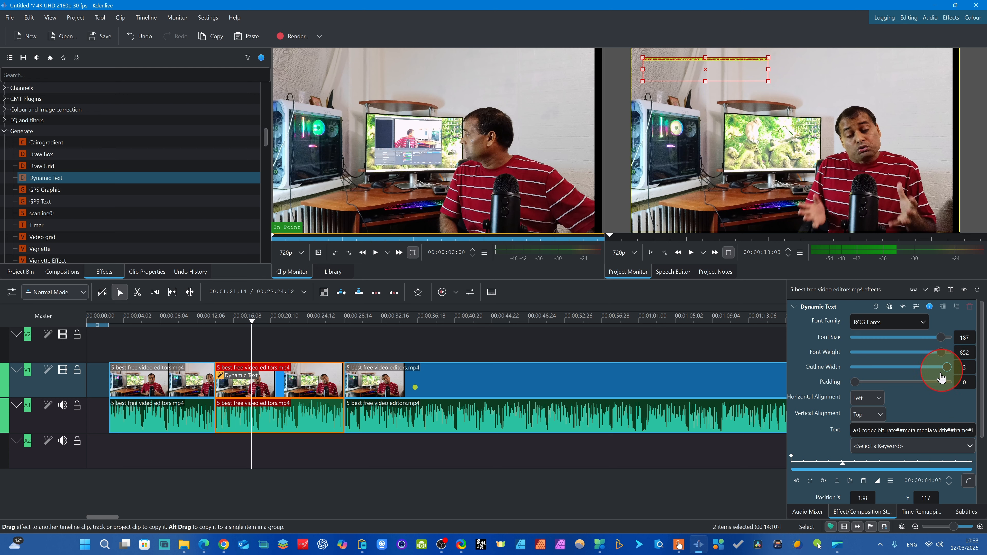
click(965, 447)
click(865, 321)
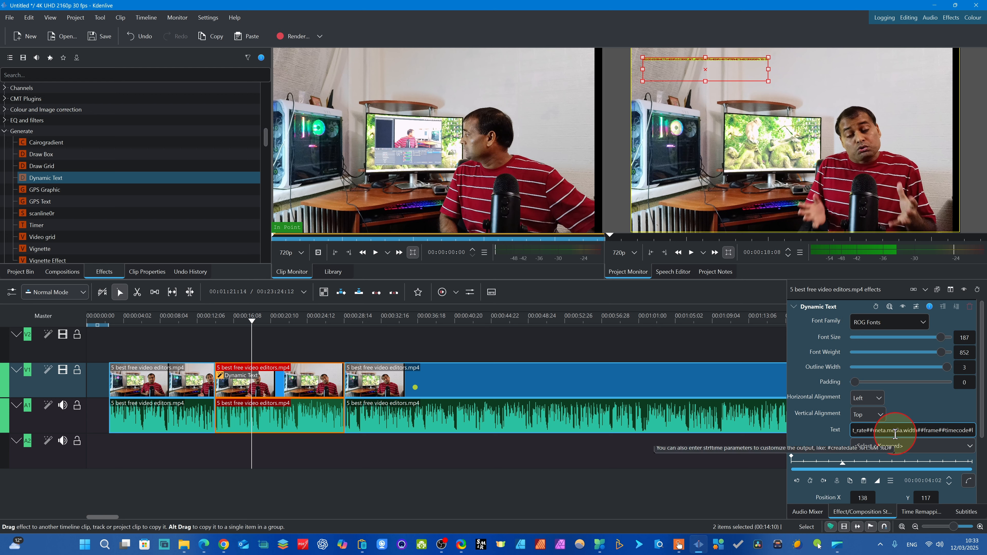
click(965, 446)
click(888, 321)
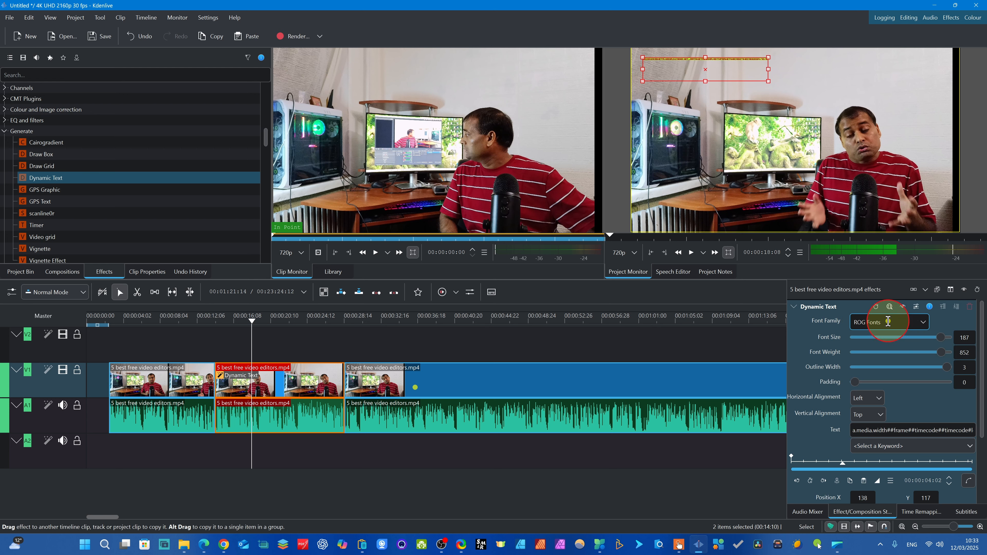
- Replace the Dynamic Text content with "Kdenlive tutorial" and widen its text frame to about 1986
click(880, 431)
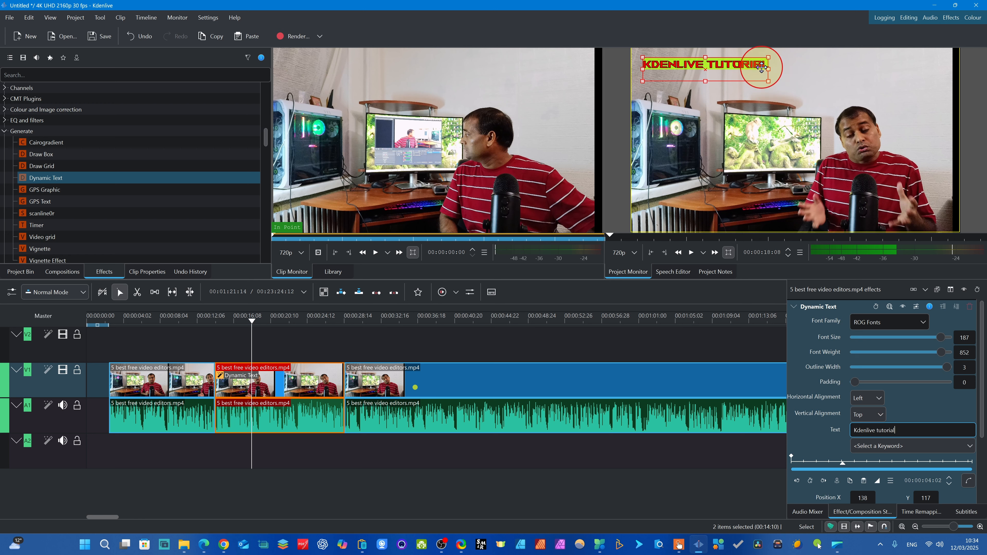
drag(770, 70, 815, 83)
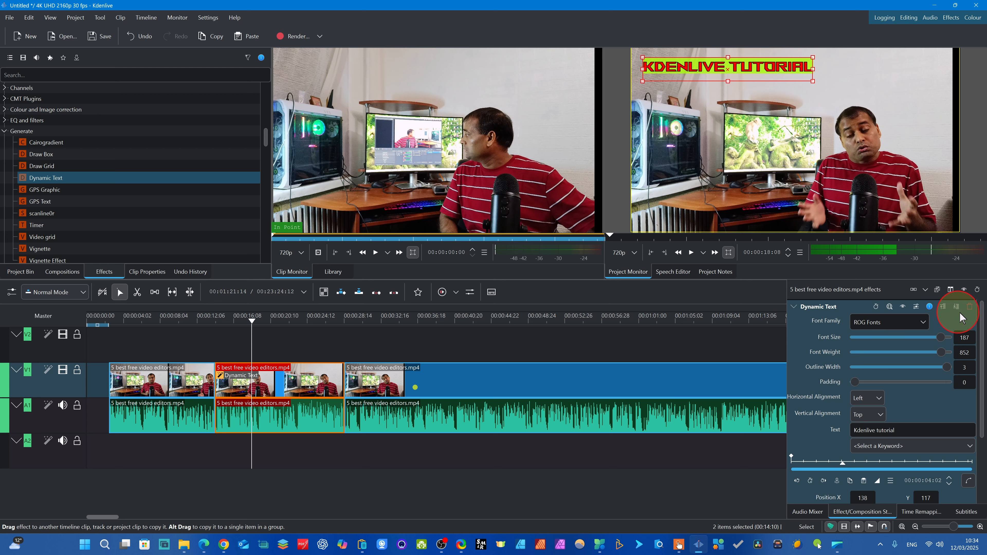
- Change the Dynamic Text outline color to white #ffffff, keeping the alpha channel at 200
drag(984, 356, 894, 502)
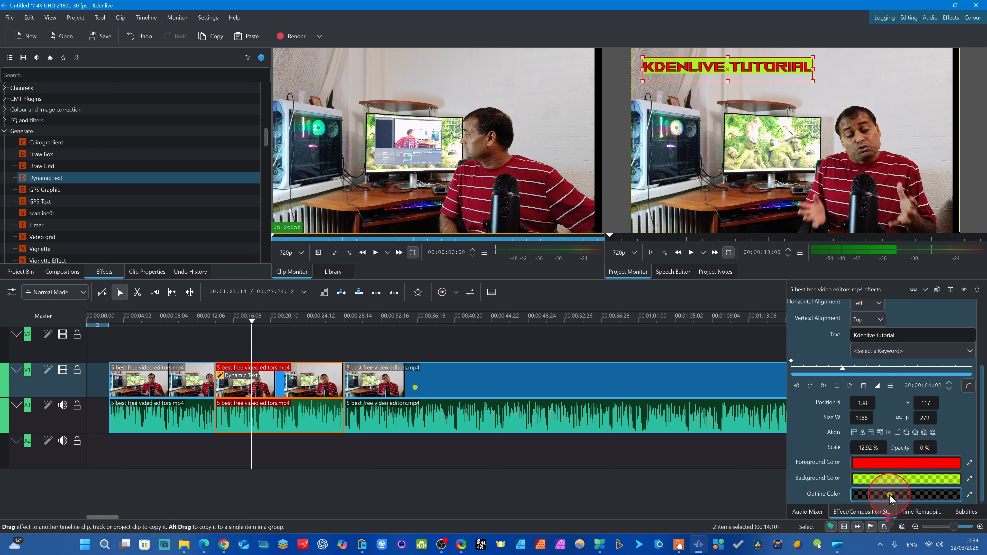
click(891, 497)
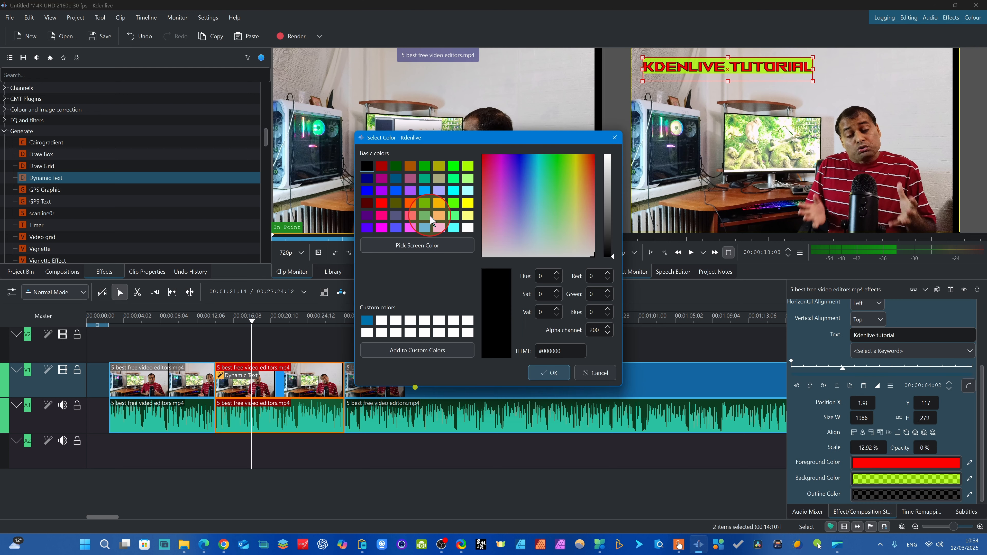
click(468, 229)
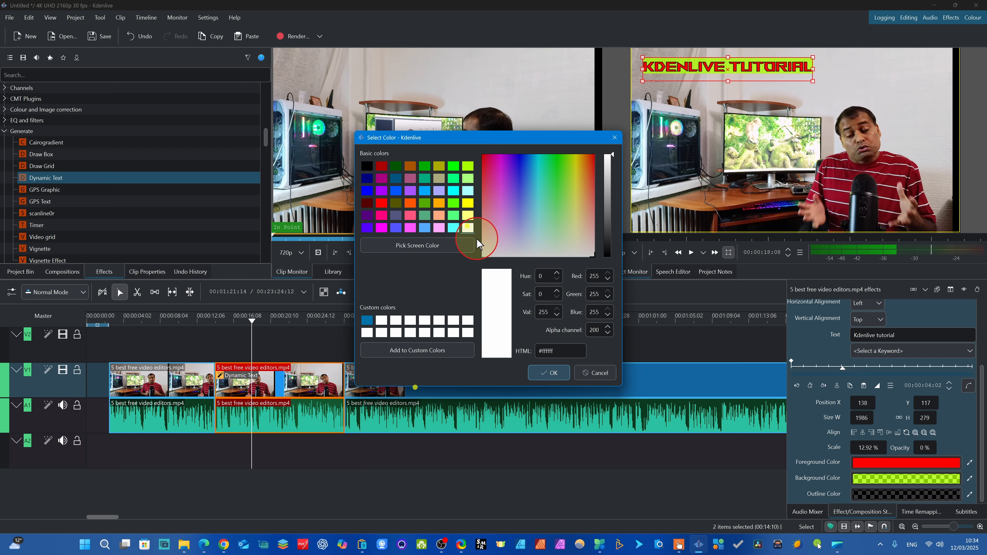
click(544, 372)
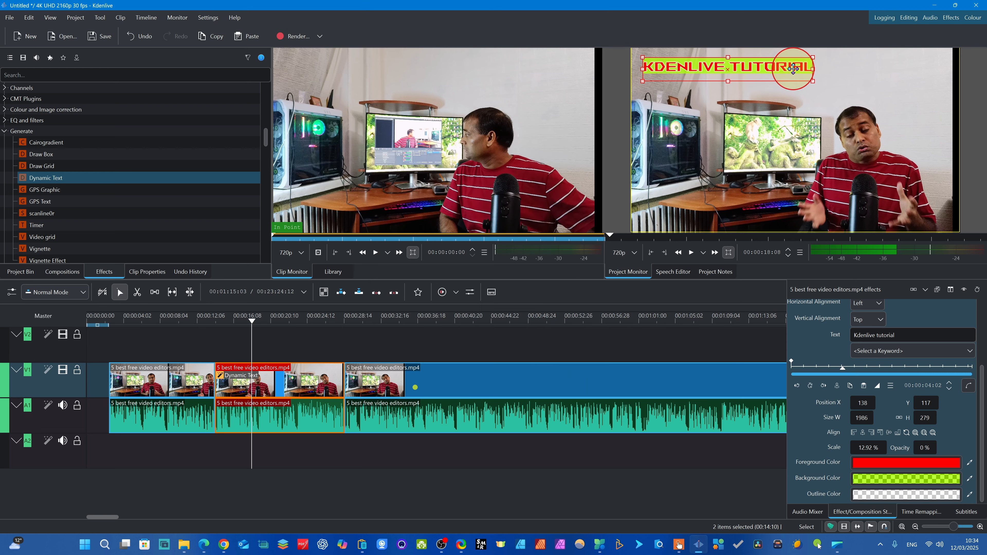
- Change the Dynamic Text outline color to dark blue #00007f, keeping the alpha channel at 200
click(900, 496)
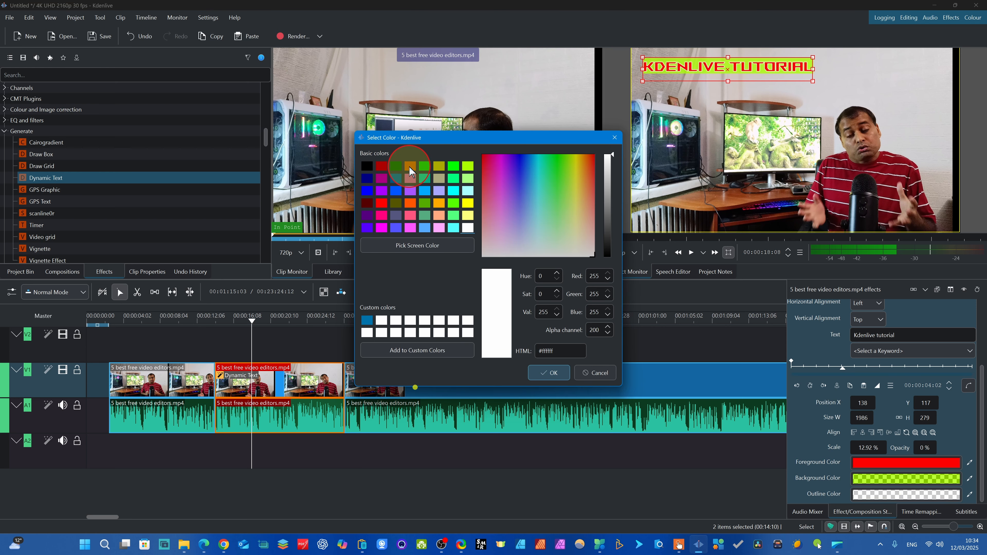
click(410, 191)
click(367, 190)
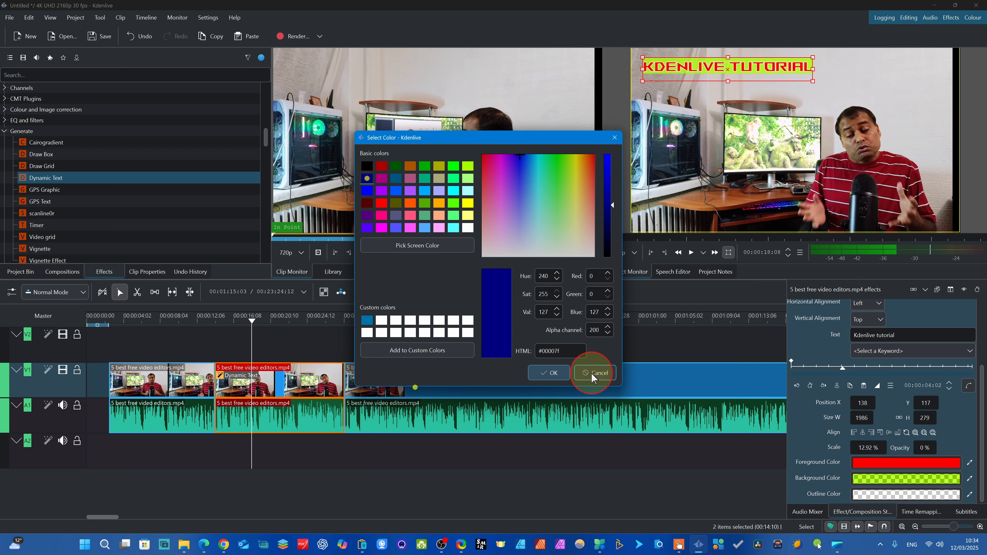
click(549, 372)
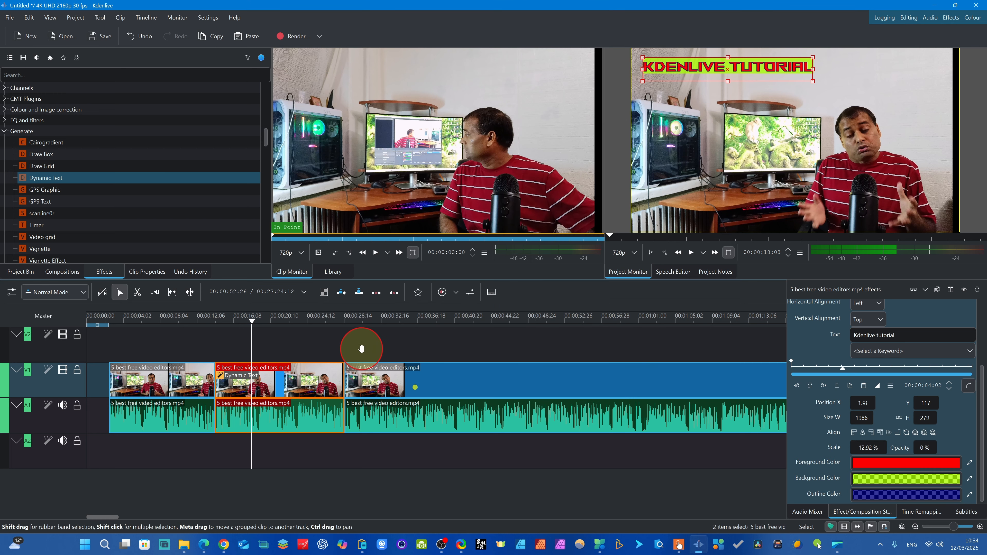
- Add a Dynamic Text keyframe at 00:00:01:06 and move the text to about X 420, Y 123
drag(249, 336, 226, 342)
click(232, 377)
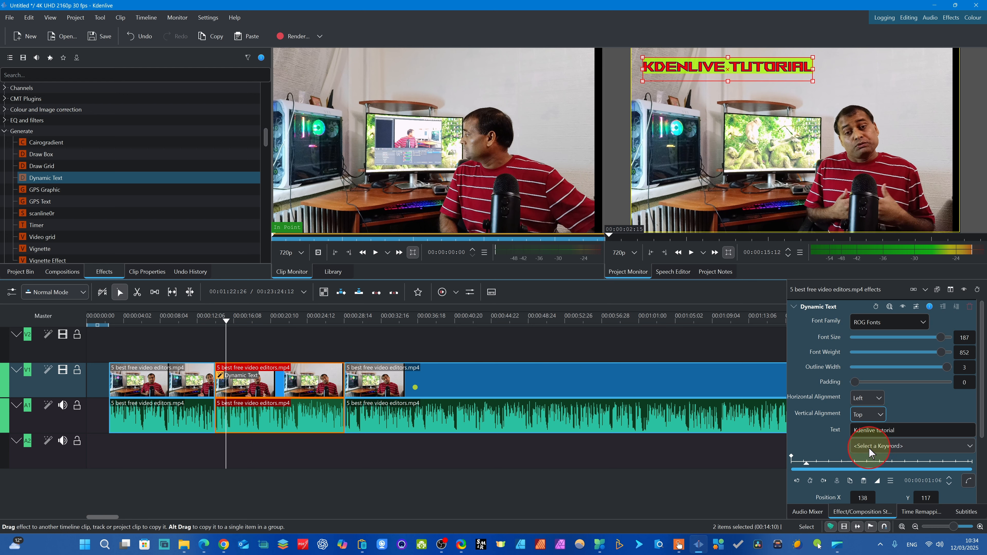
click(969, 381)
drag(983, 389, 982, 452)
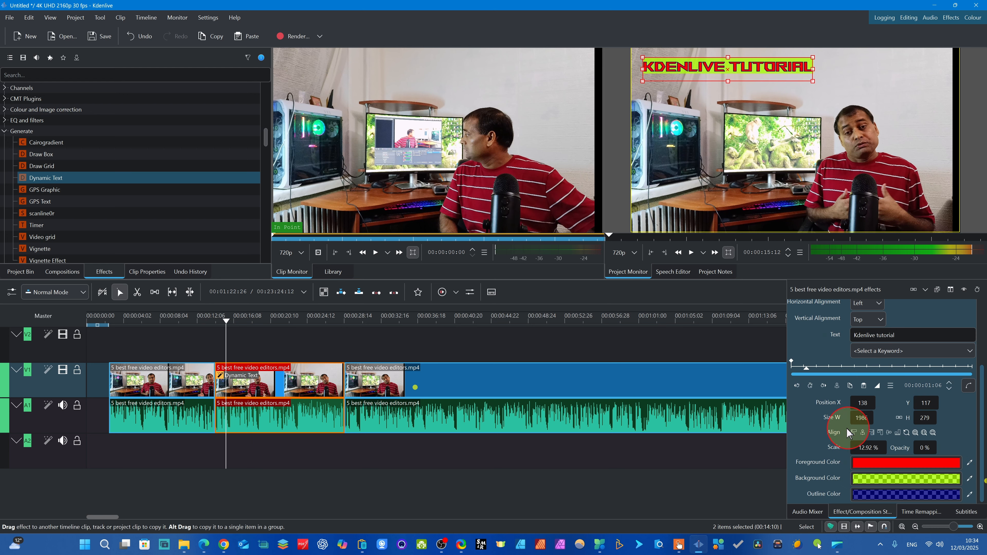
click(810, 385)
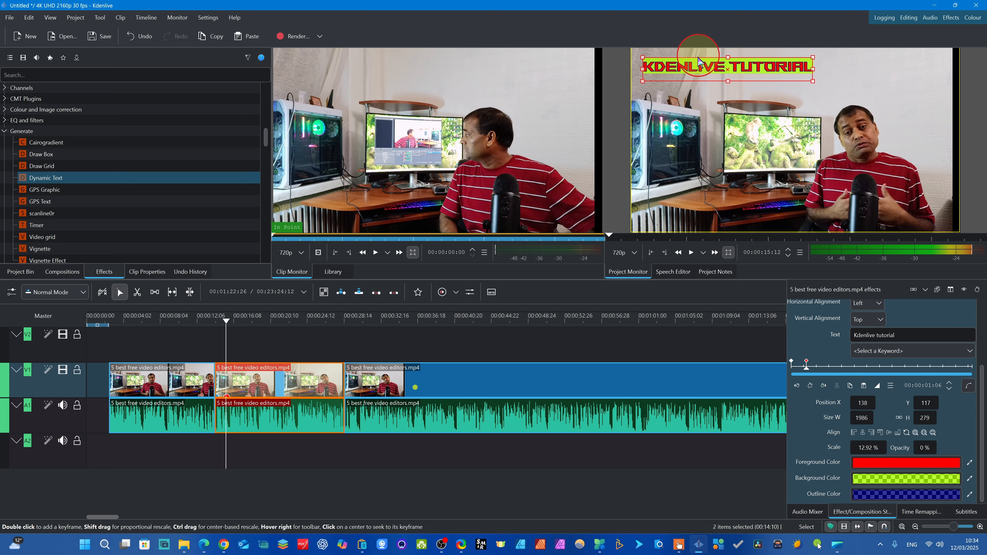
drag(694, 64, 708, 65)
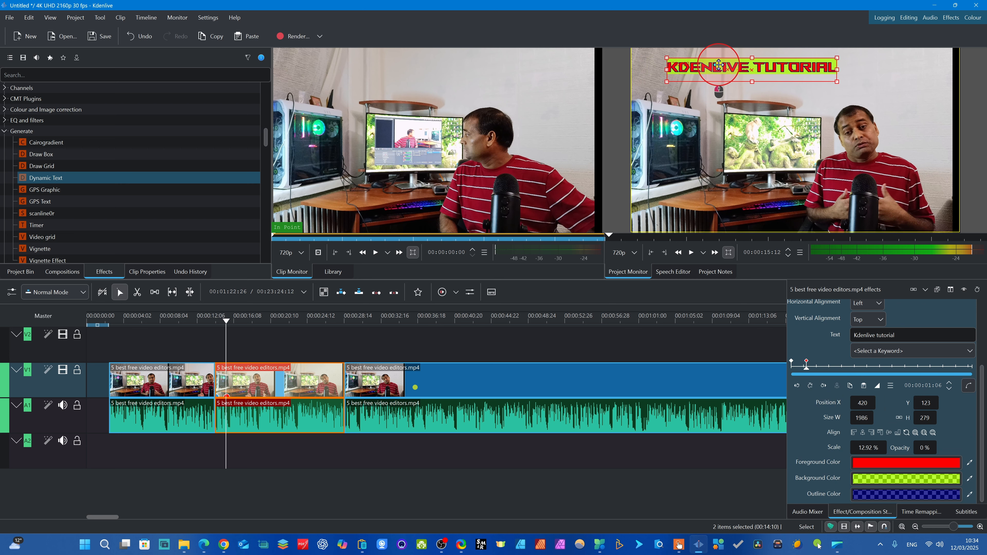
- Add a Dynamic Text keyframe at 00:00:04:21 and move the text to about X 990, Y 129
drag(226, 334, 238, 335)
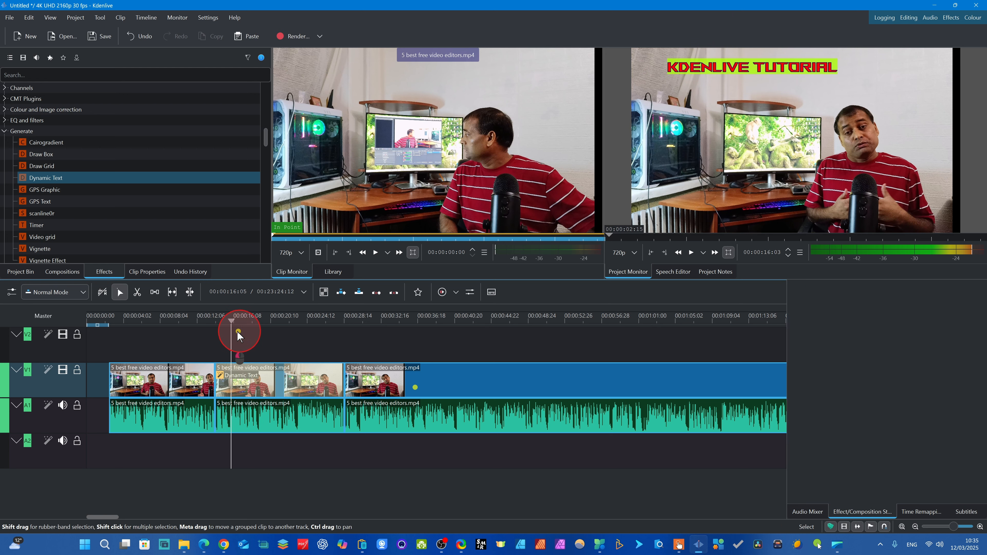
click(264, 389)
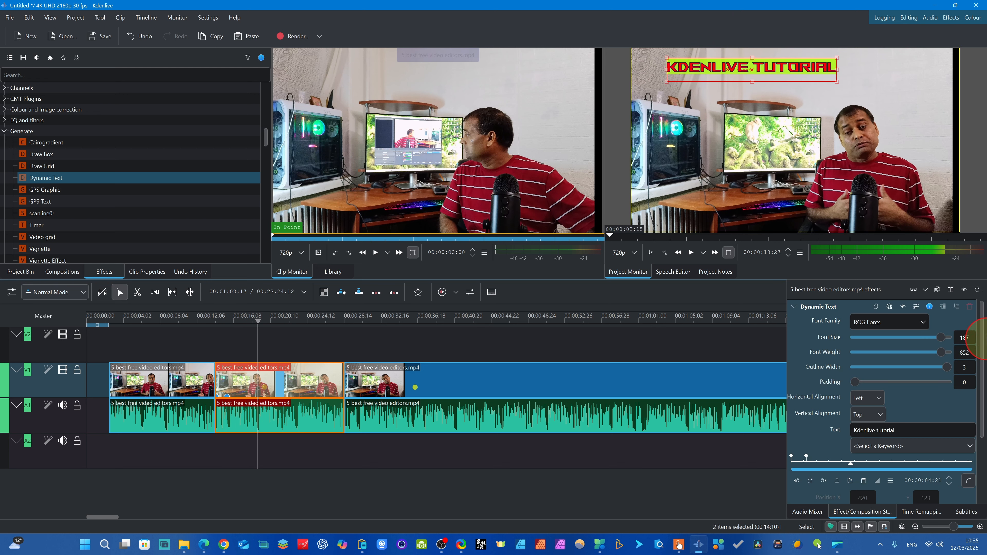
click(863, 472)
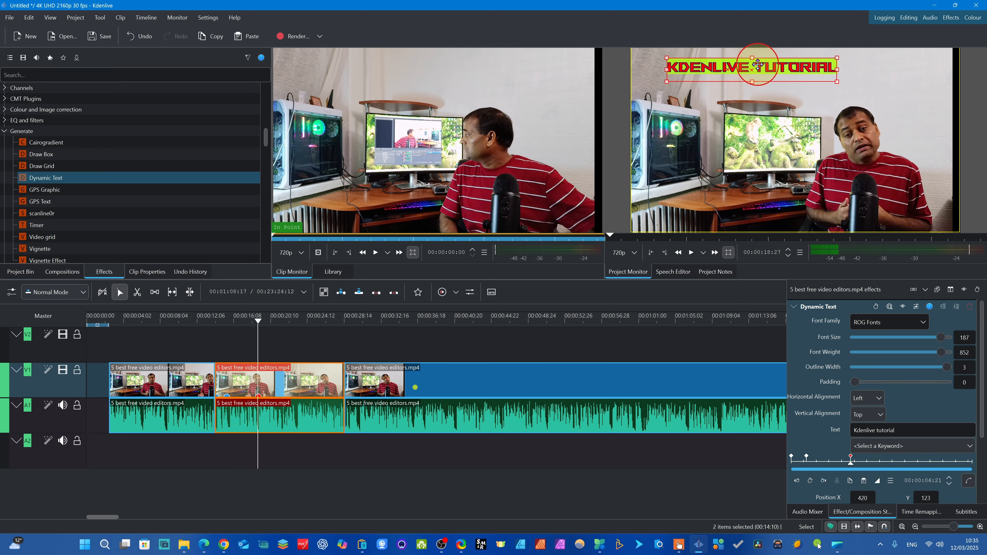
drag(748, 71, 797, 72)
- Add a Dynamic Text keyframe at 00:00:09:05 and move the text to about X 1749, Y 219
drag(259, 337, 292, 341)
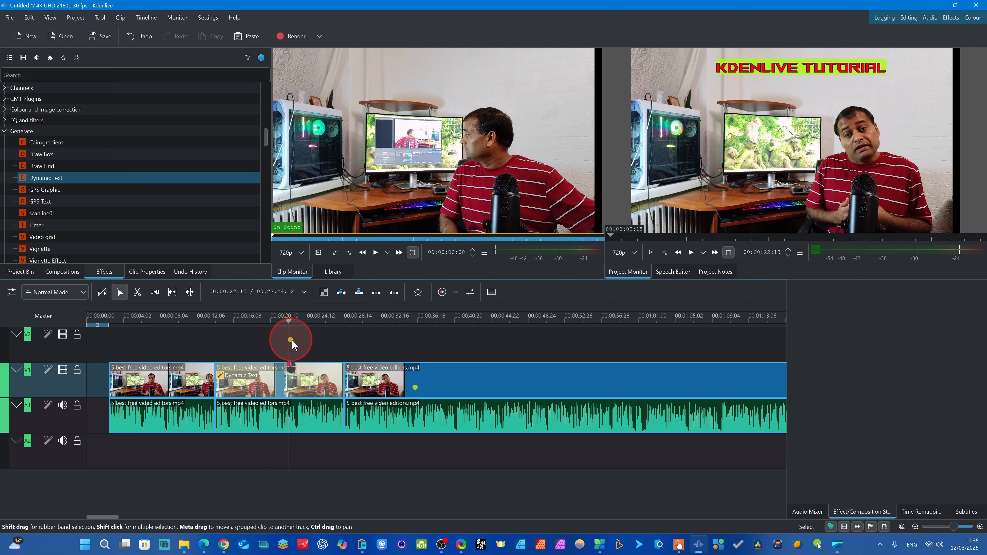
click(282, 389)
click(812, 482)
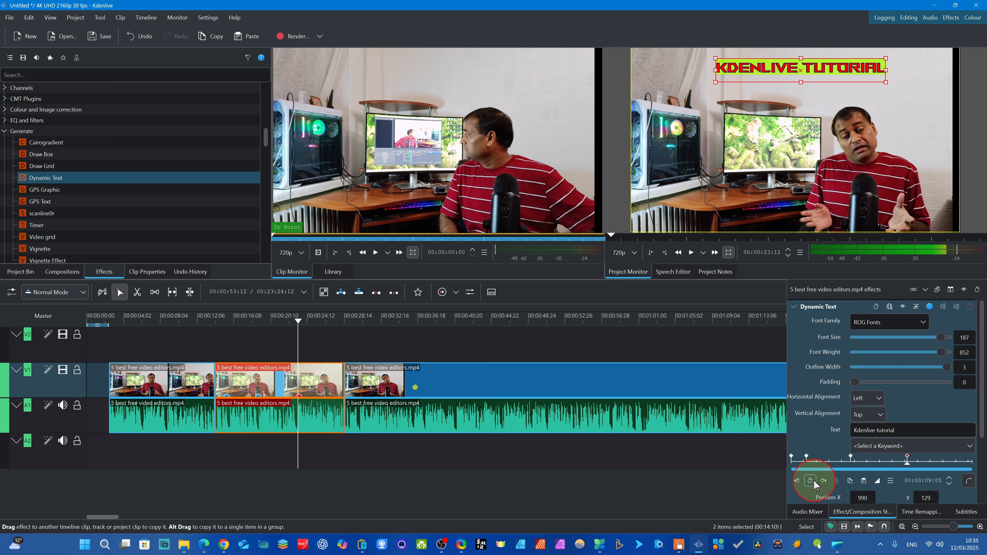
scroll(811, 482, down, 2)
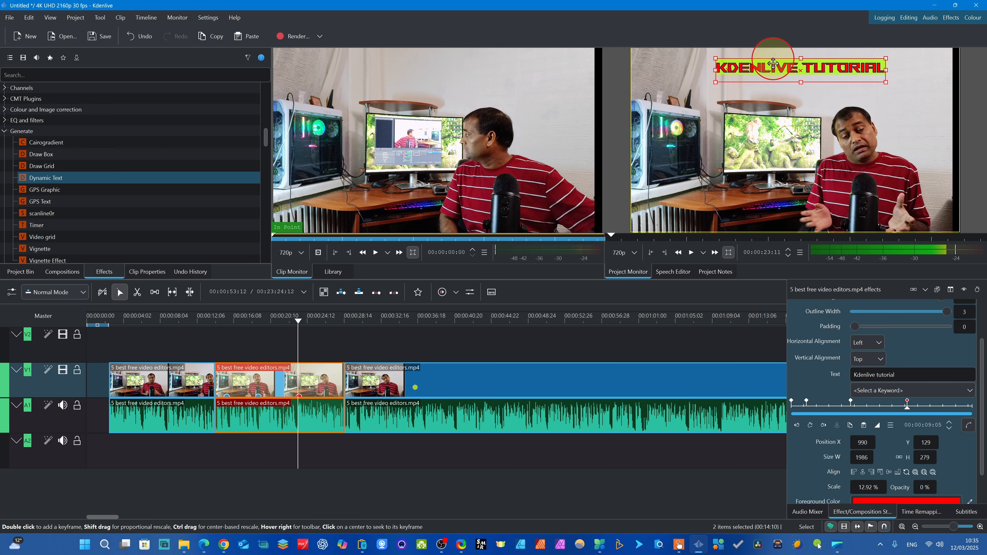
drag(787, 71, 846, 79)
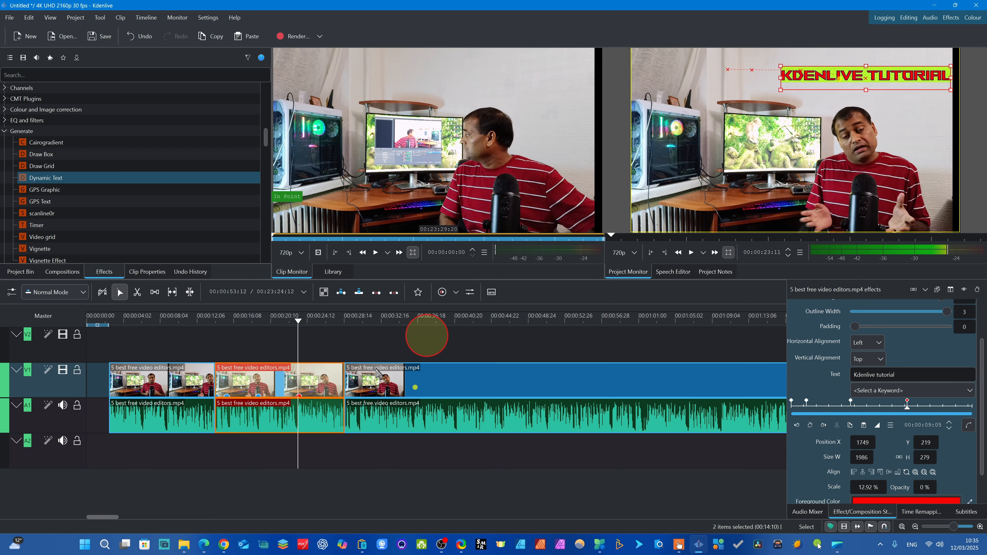
- Play back the middle clip from its start to preview the moving title
drag(296, 331, 214, 338)
key(space)
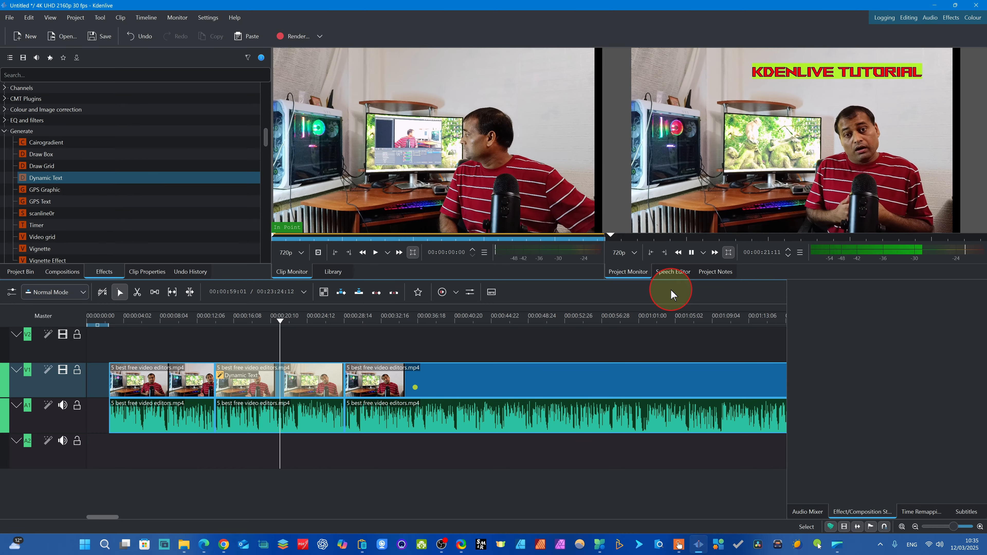
click(780, 202)
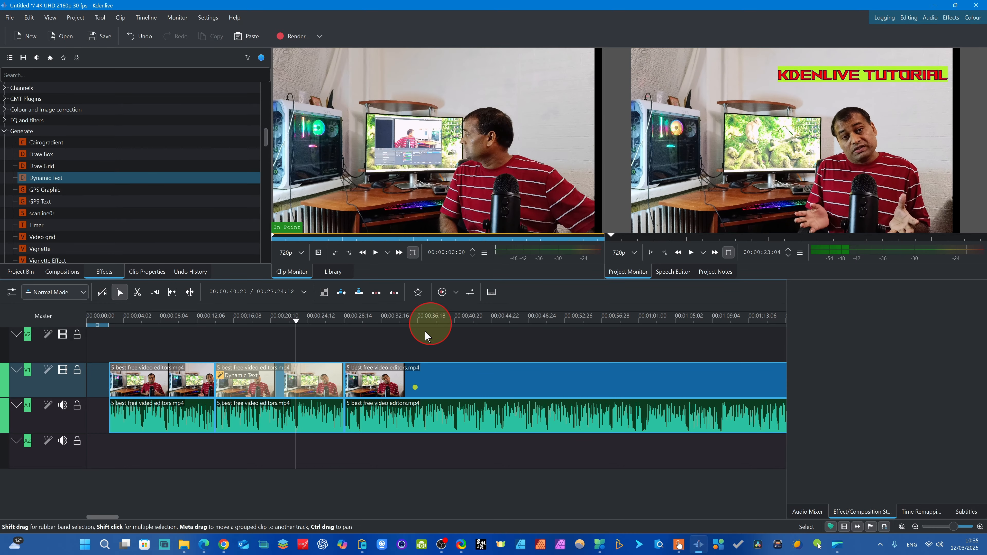
click(295, 339)
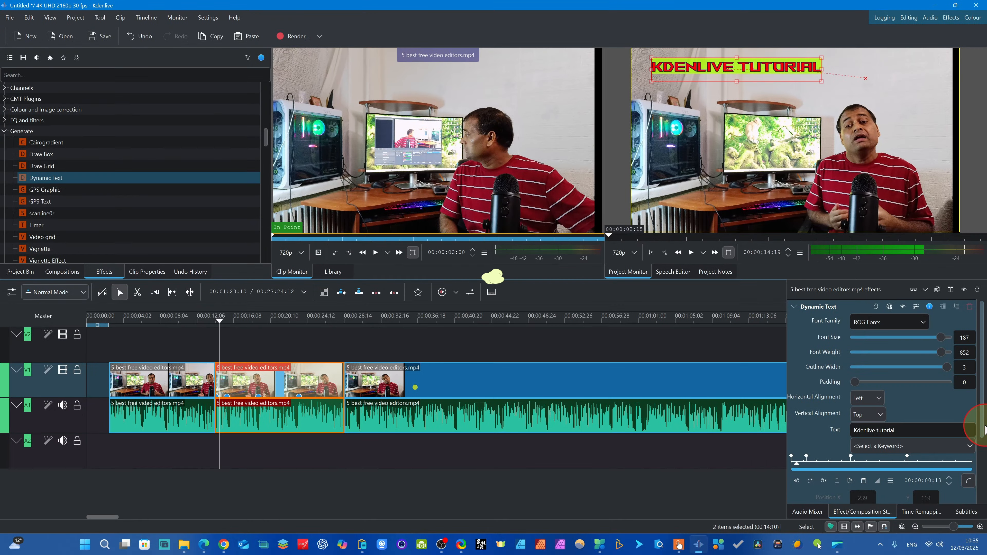
- Open the Dynamic Text curve editor and lower the last keyframe's X position to about 1365 at 00:00:08:25
drag(906, 401, 908, 456)
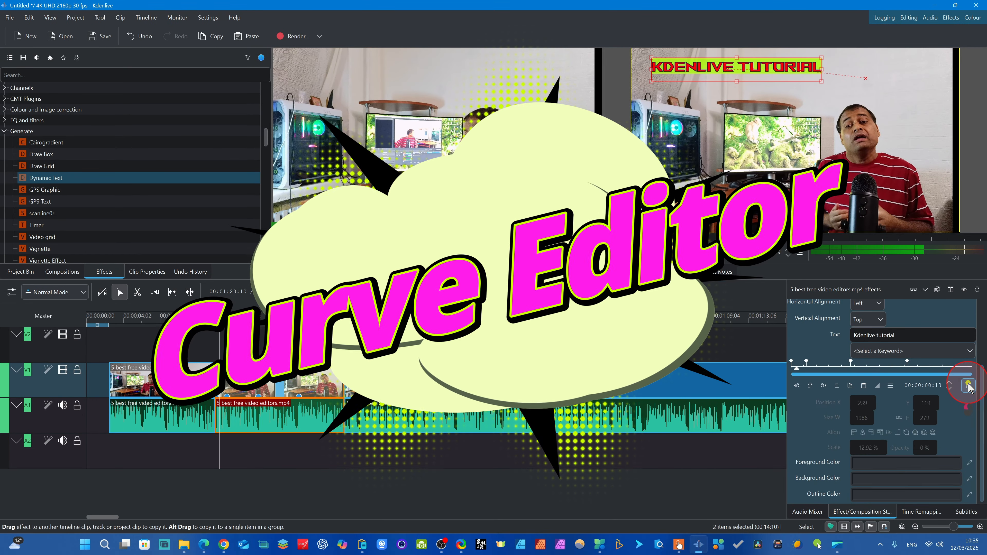
click(968, 387)
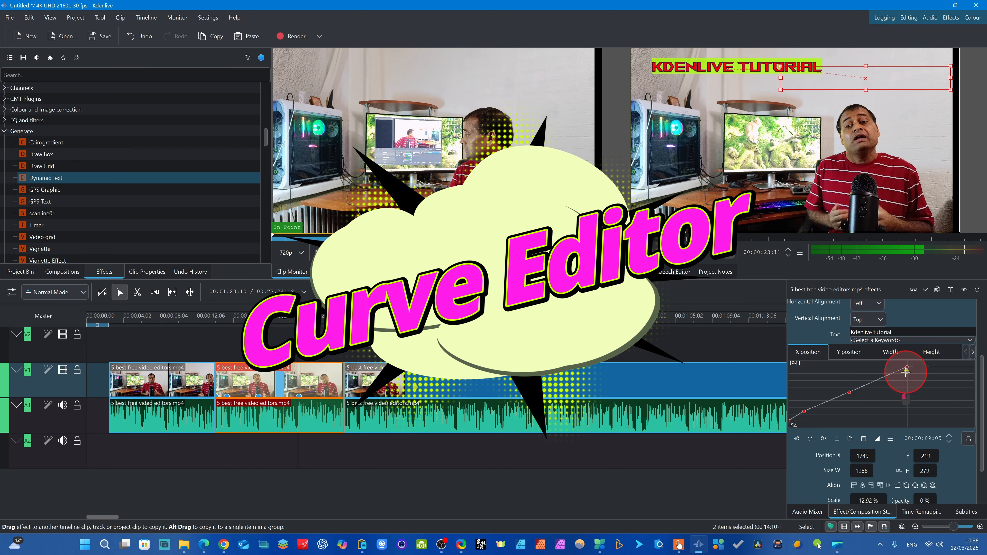
drag(907, 367, 903, 379)
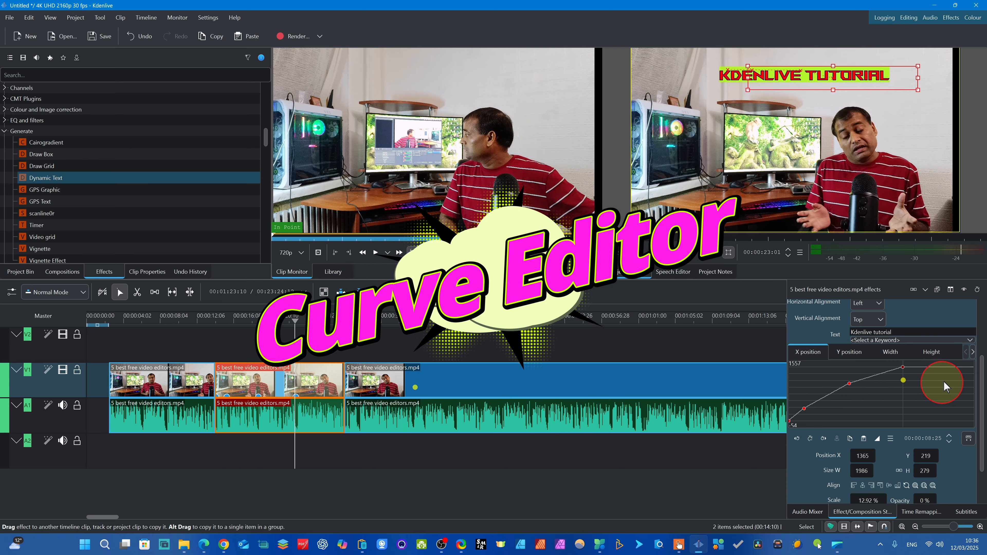
click(946, 367)
- Raise the third keyframe on the width curve to about 2066 at 00:00:05:02
click(891, 352)
click(849, 395)
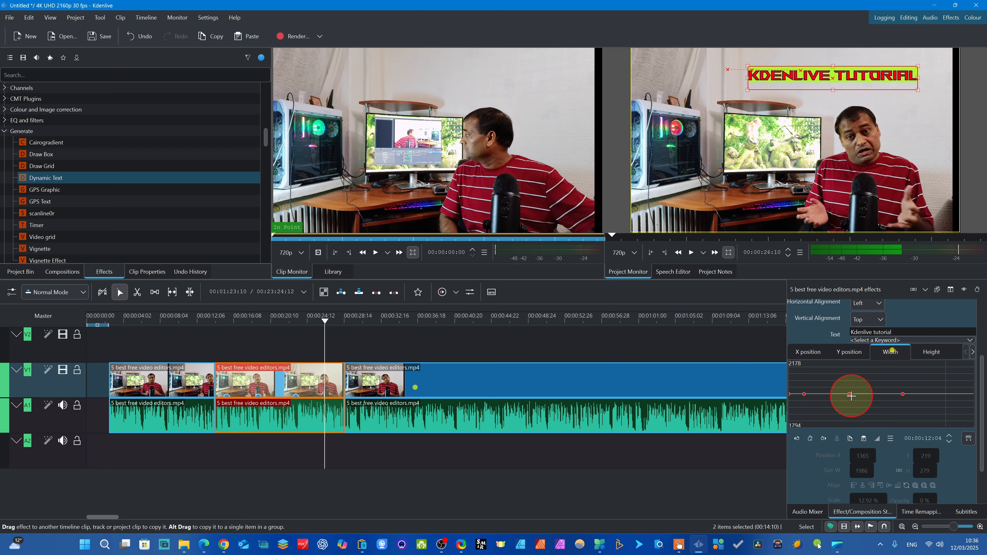
mouse_move(850, 380)
mouse_down()
mouse_move(858, 397)
mouse_move(854, 377)
mouse_up()
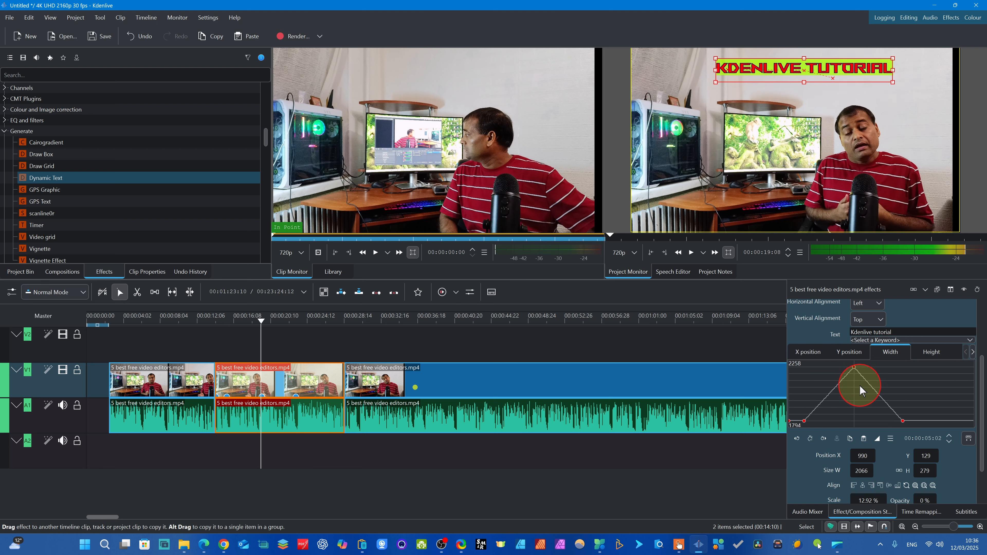
click(806, 421)
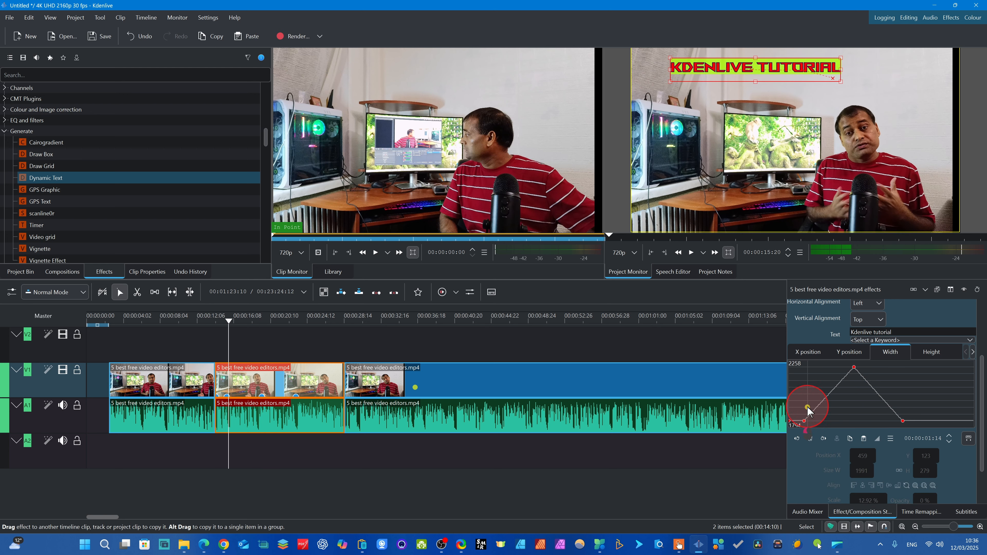
- On the X position curve, move the second keyframe to about 877 at 00:00:00:27 and the third to about 838 at 00:00:05:05
click(803, 351)
click(858, 384)
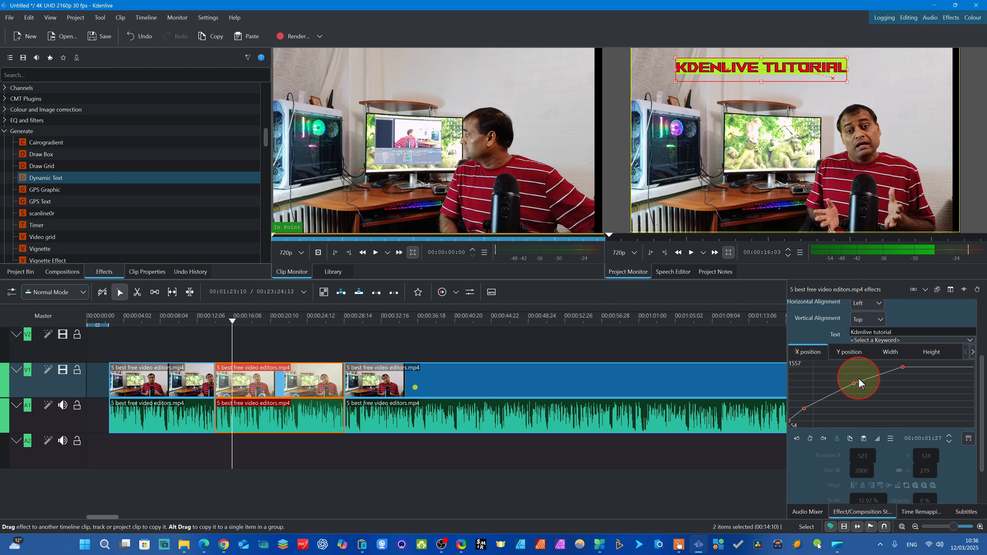
click(804, 405)
click(802, 391)
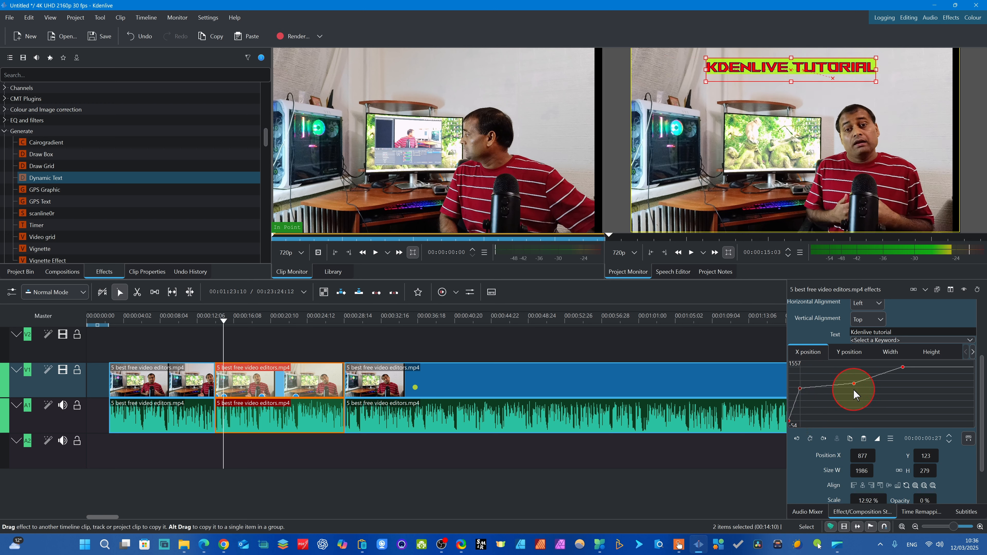
drag(854, 382, 850, 377)
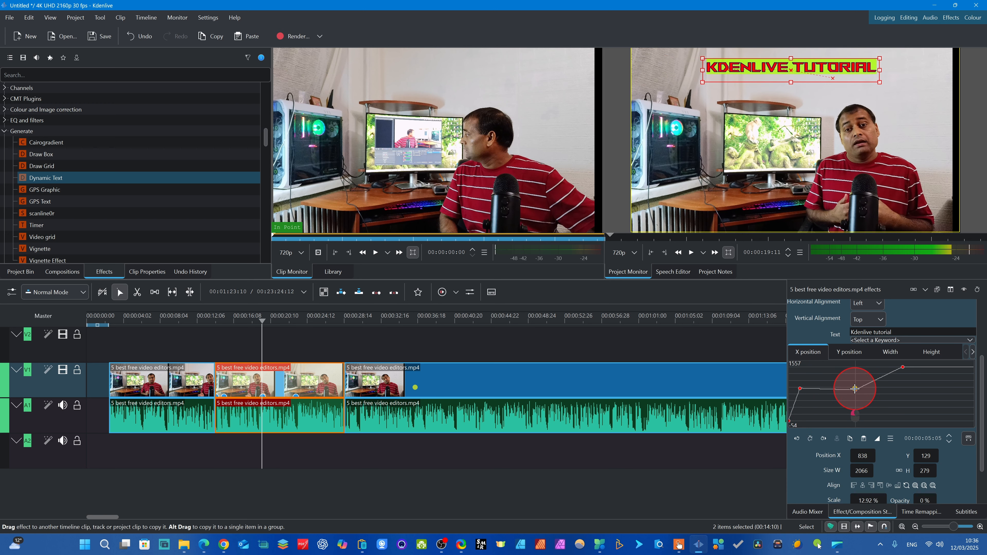
- On the height curve, raise the last keyframe to about 340 at 00:00:08:23 and the third to about 299 at 00:00:04:21
click(932, 352)
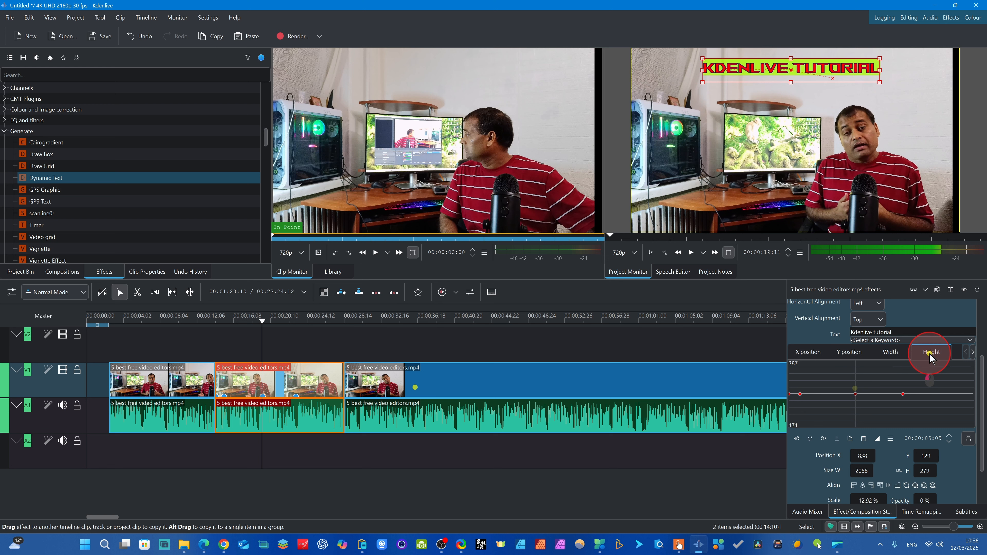
click(902, 394)
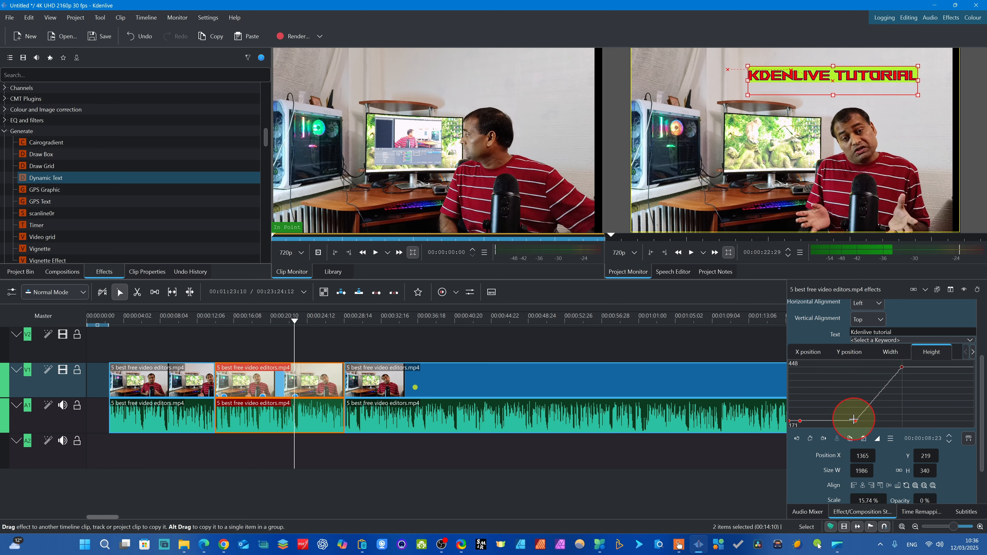
drag(854, 420, 848, 405)
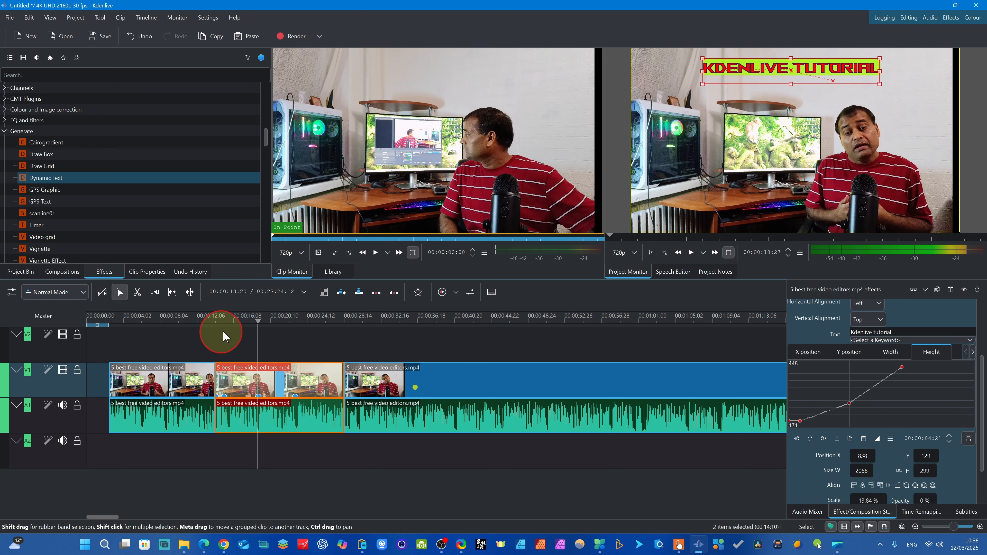
- Play back the clip with the edited title animation and close the curve editor
click(236, 339)
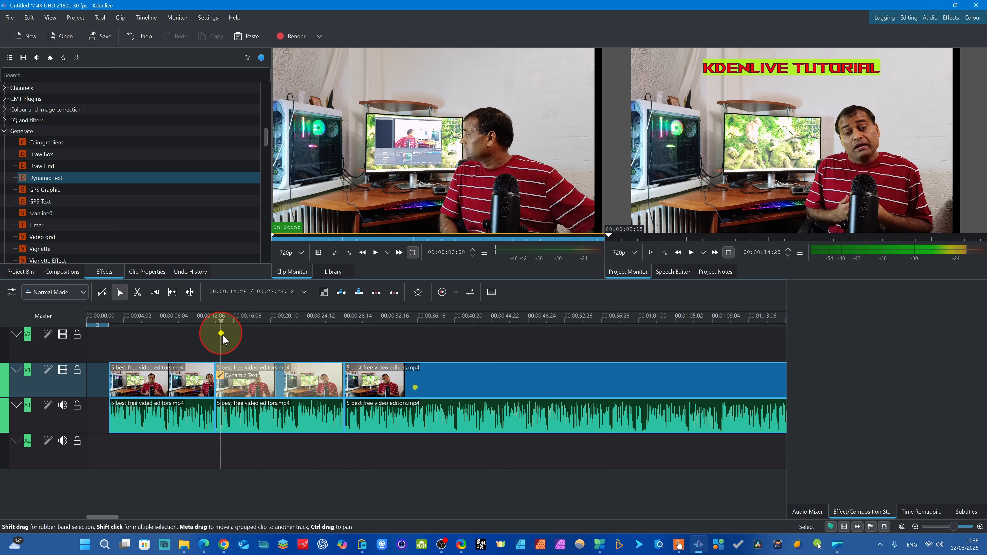
click(242, 379)
key(space)
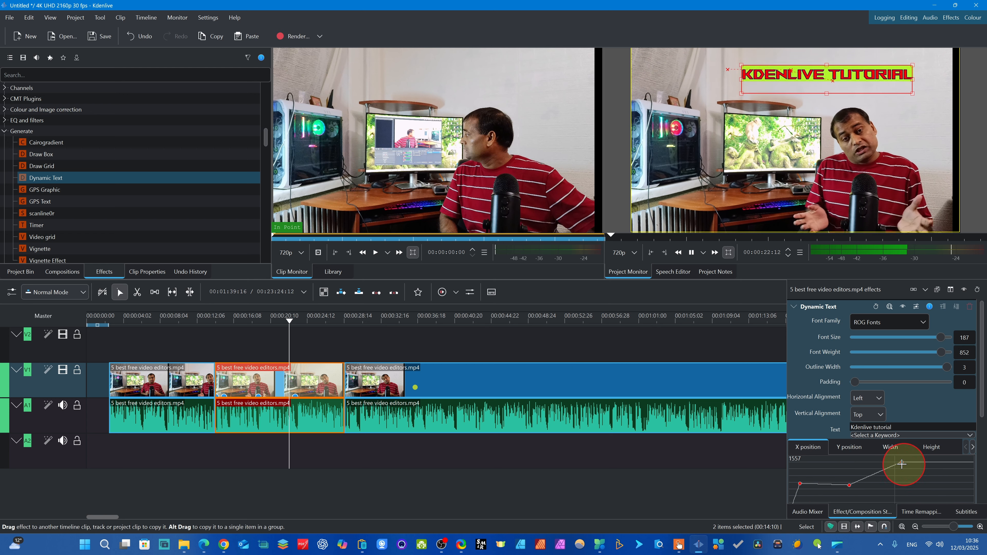
click(963, 482)
drag(312, 344, 239, 342)
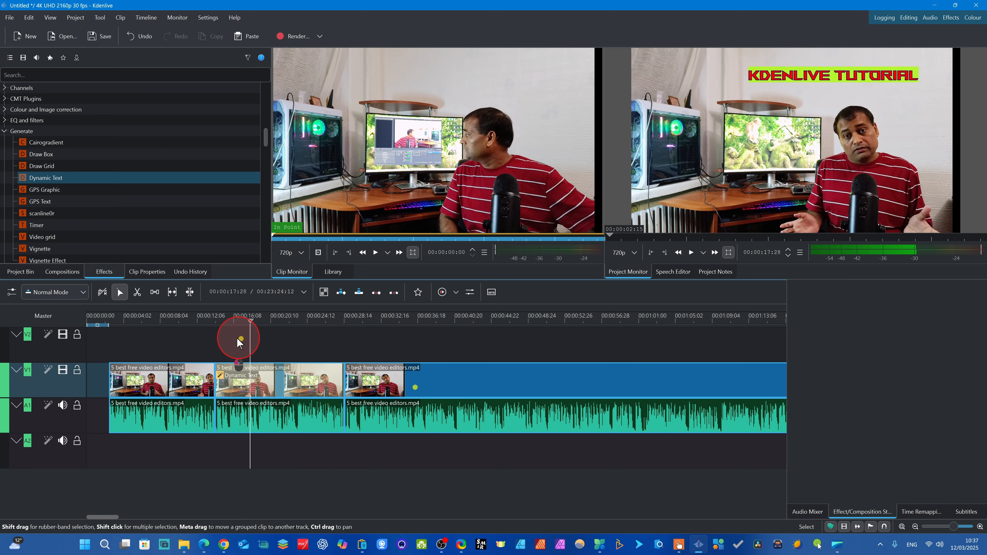
click(241, 382)
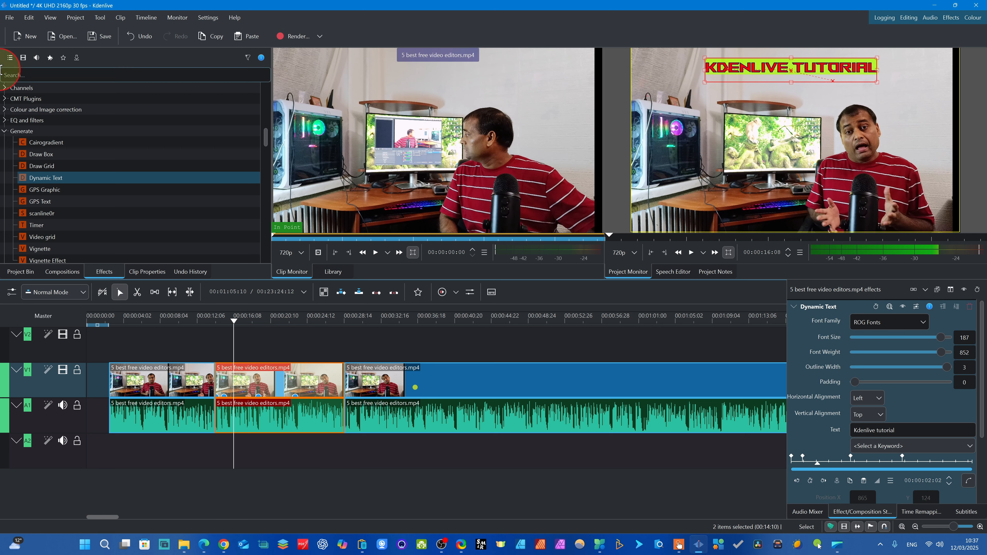
- Look through the available effect categories in the effects list
scroll(62, 177, down, 10)
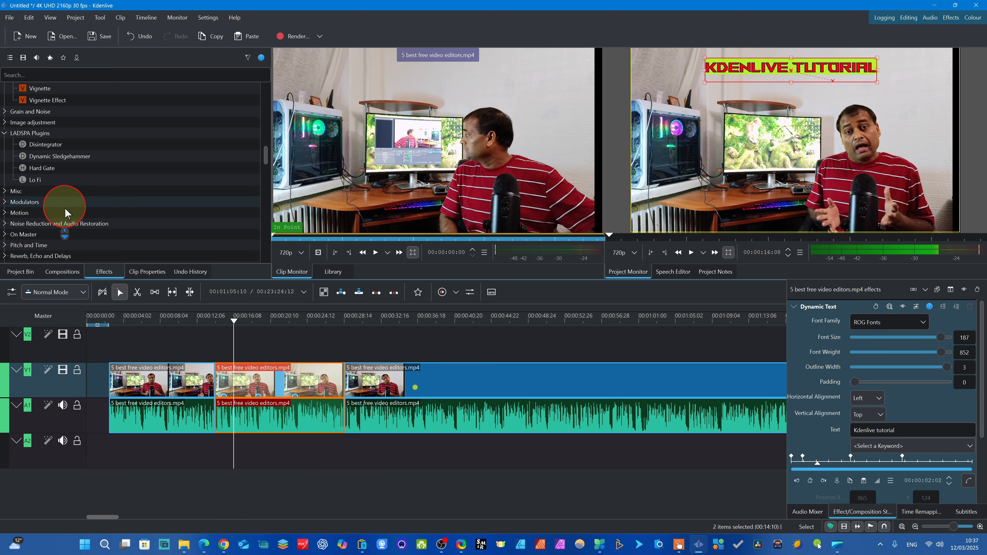
scroll(66, 177, up, 10)
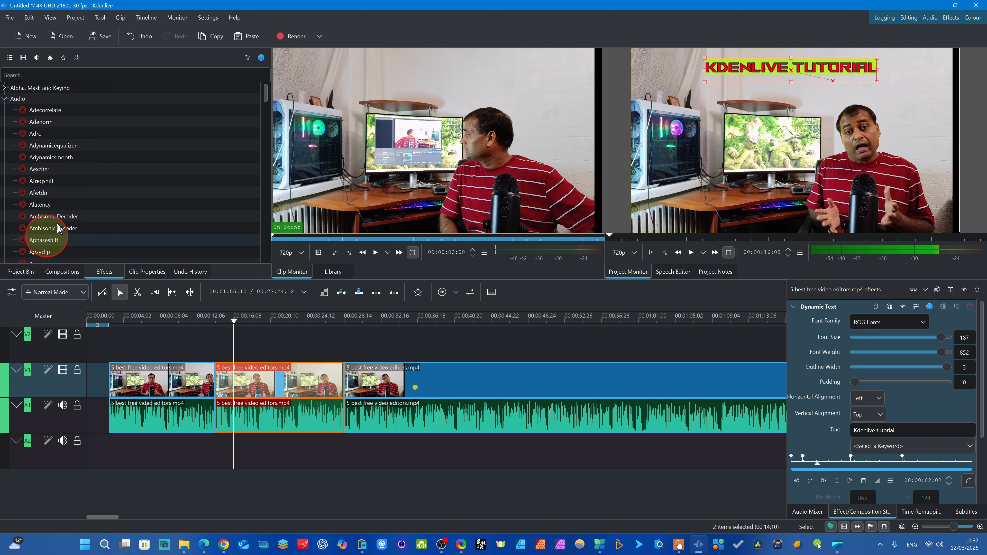
scroll(70, 198, down, 2)
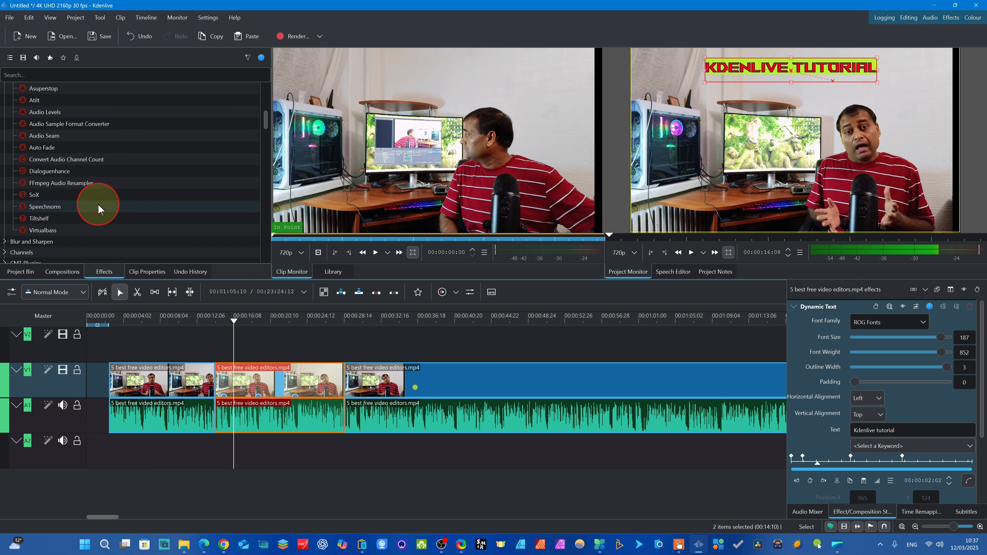
scroll(97, 208, down, 2)
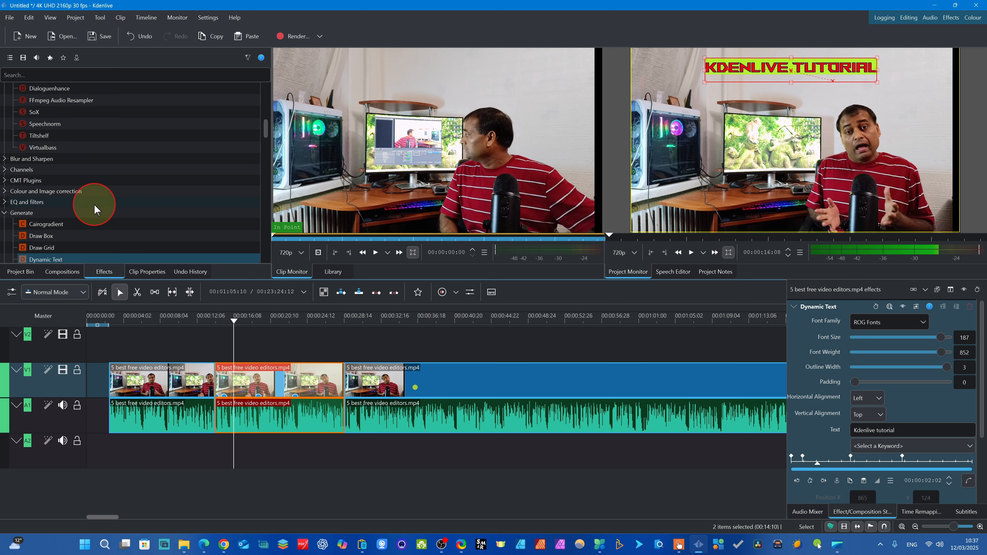
scroll(94, 204, up, 10)
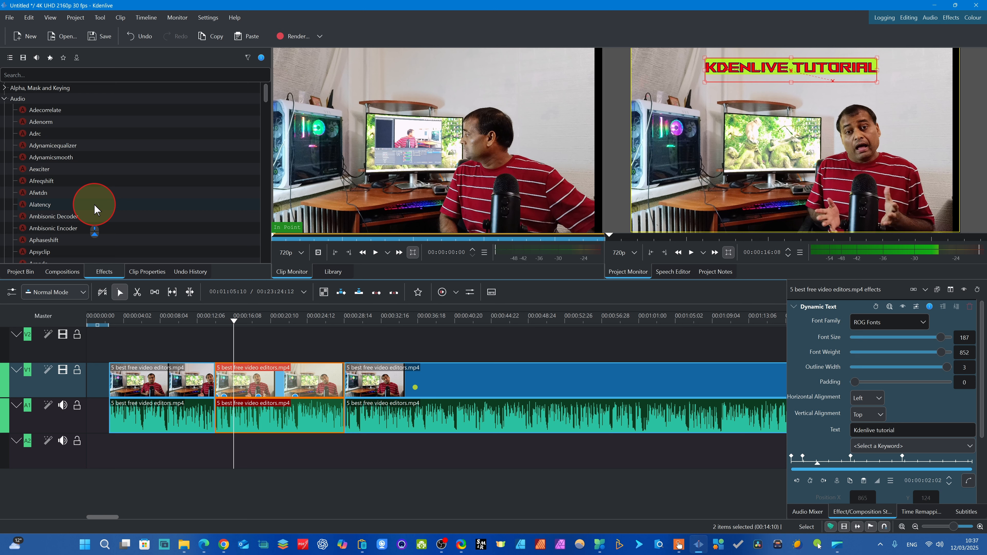